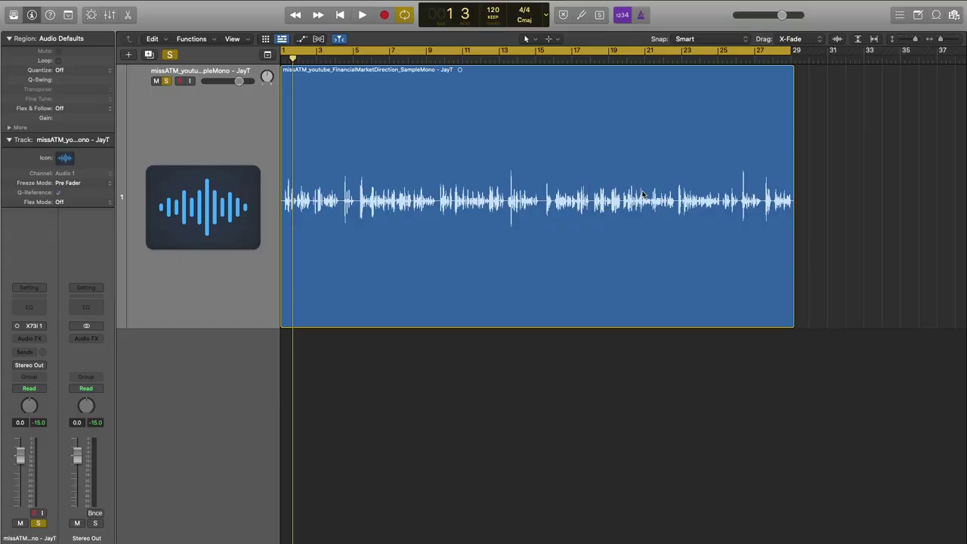
Read the feedback in the project notes, then listen to the opening of the unprocessed voice recording
{"action": "left_click", "coordinate": [916, 16]}
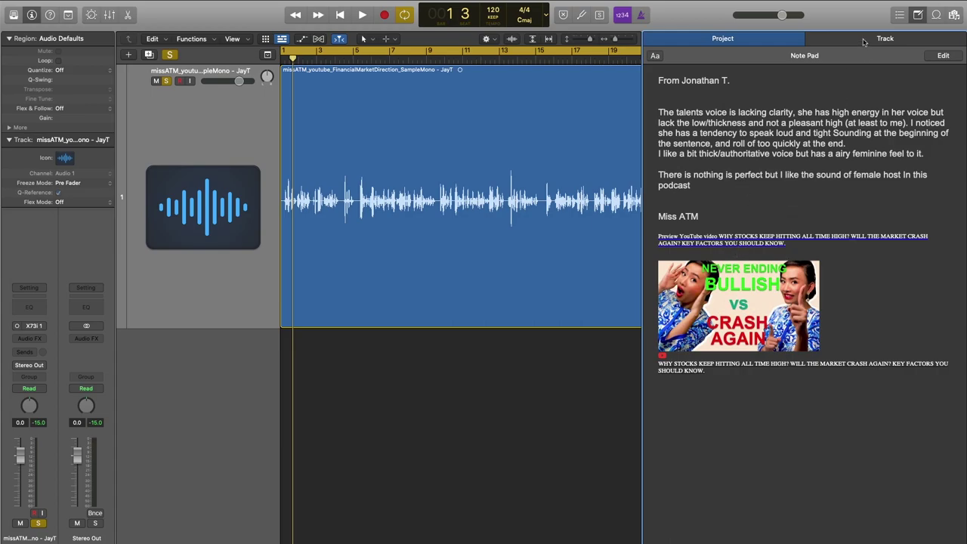
{"action": "left_click", "coordinate": [909, 18]}
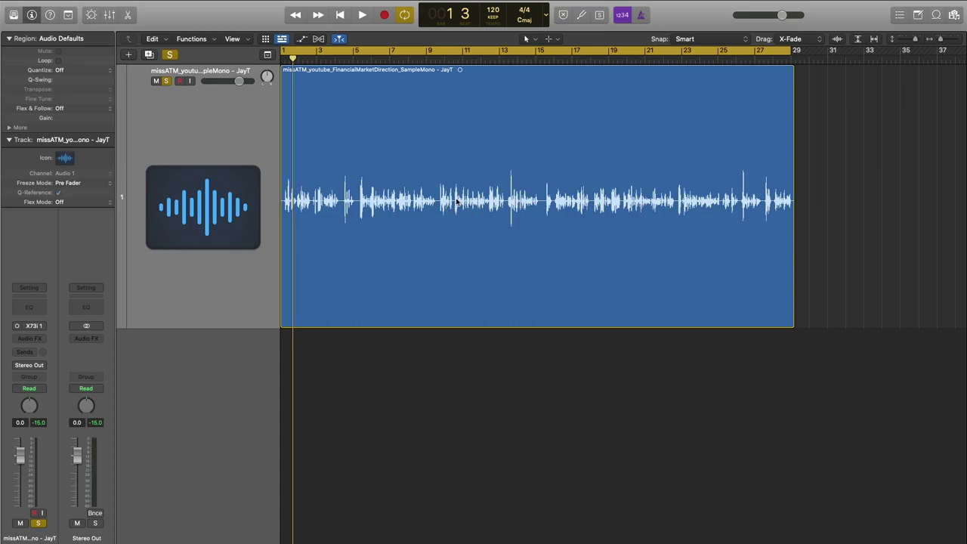
{"action": "left_click", "coordinate": [396, 152]}
{"action": "key", "text": "space"}
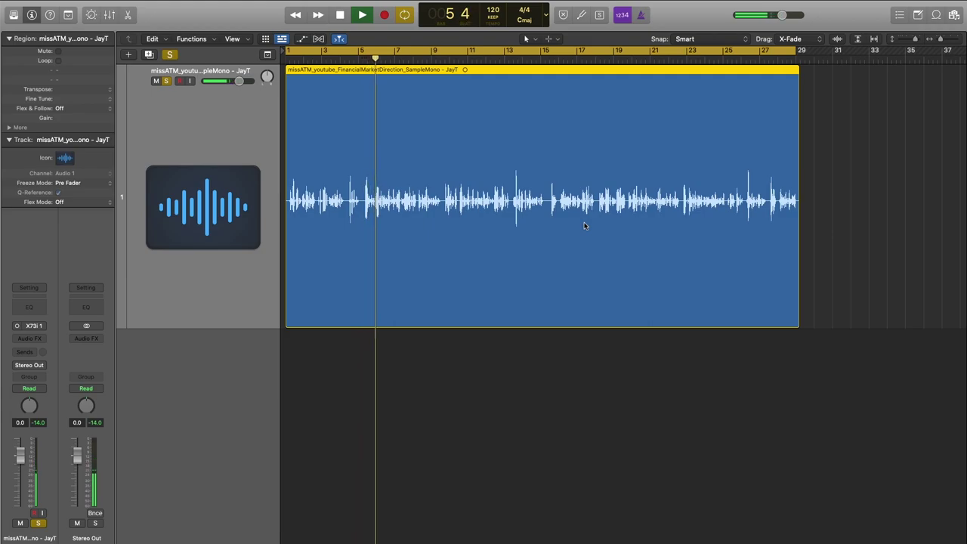
{"action": "key", "text": "space"}
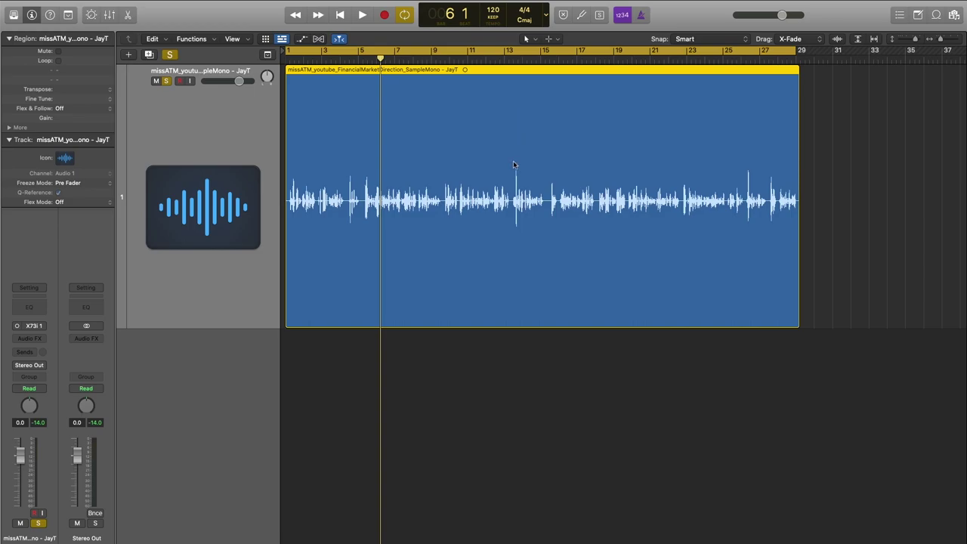
Insert a mono Channel EQ on the voice track and close its plug-in window
{"action": "left_click", "coordinate": [41, 338]}
{"action": "mouse_move", "coordinate": [50, 377]}
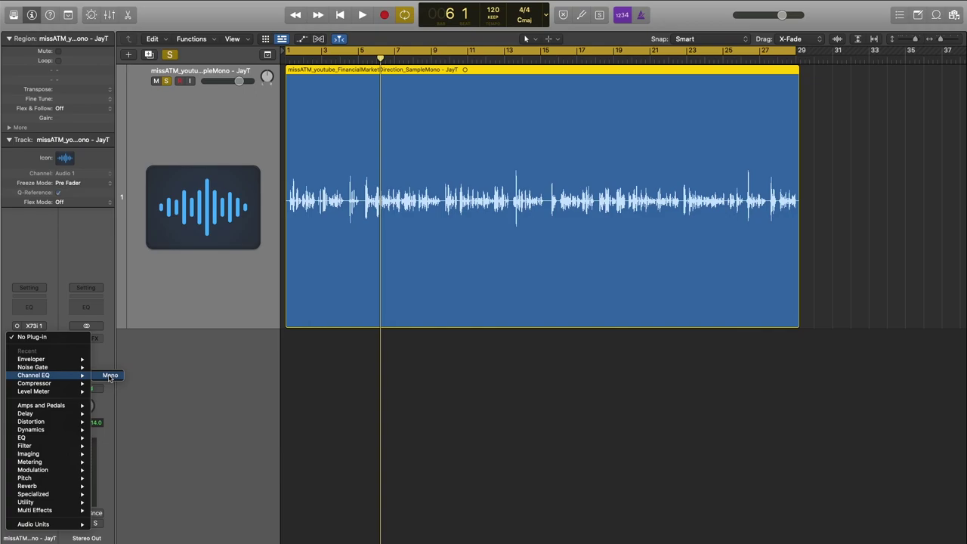
{"action": "left_click", "coordinate": [110, 375]}
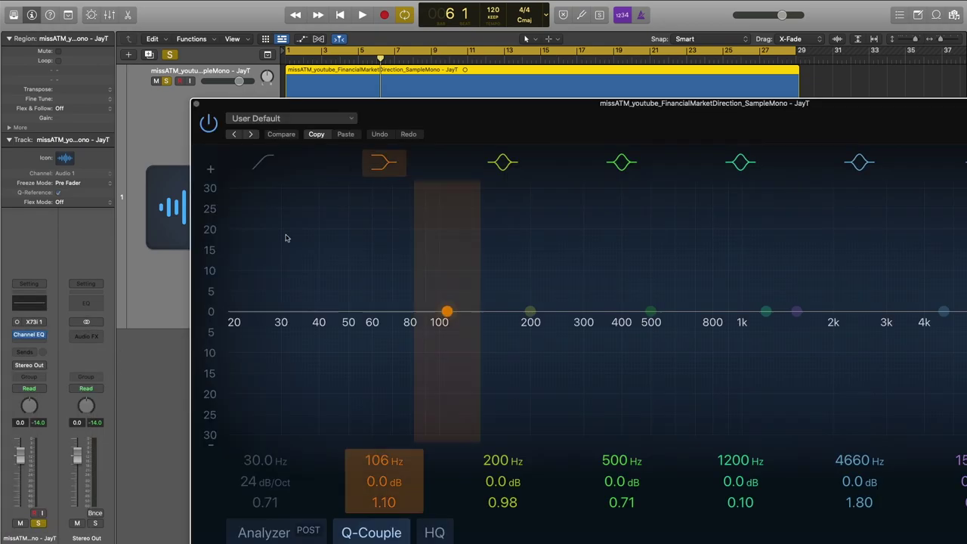
{"action": "left_click_drag", "start_coordinate": [413, 132], "coordinate": [248, 69]}
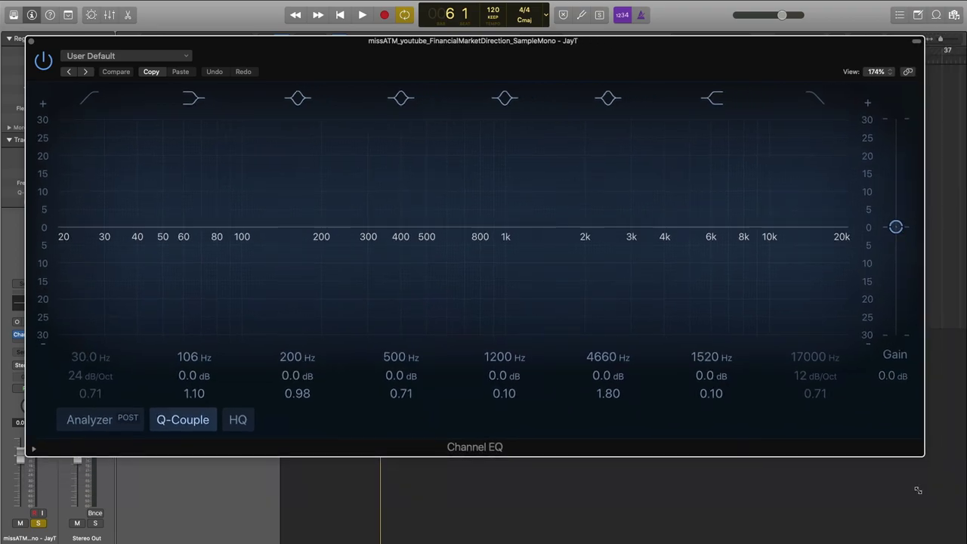
{"action": "left_click", "coordinate": [31, 40]}
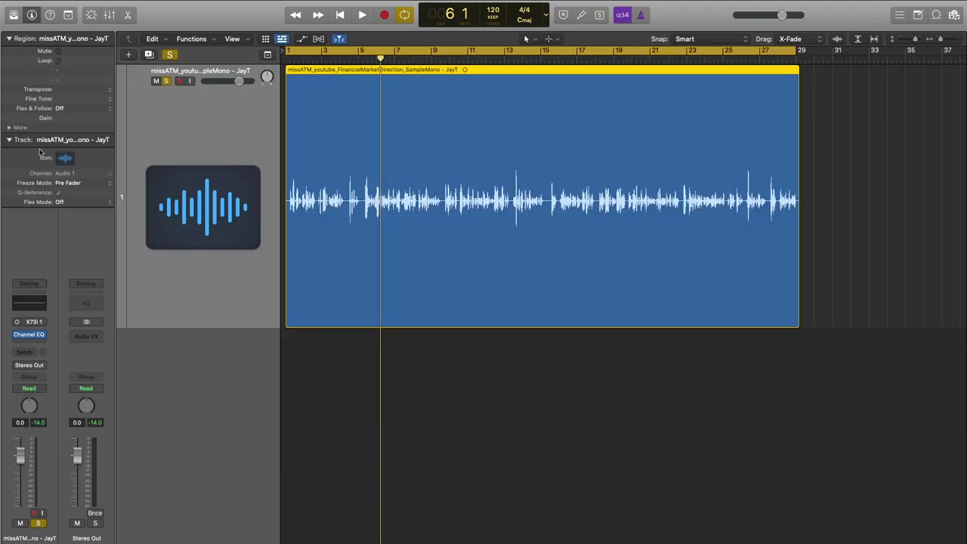
Insert a mono Compressor after the Channel EQ on the voice track, and narrow the track header area
{"action": "left_click", "coordinate": [28, 344]}
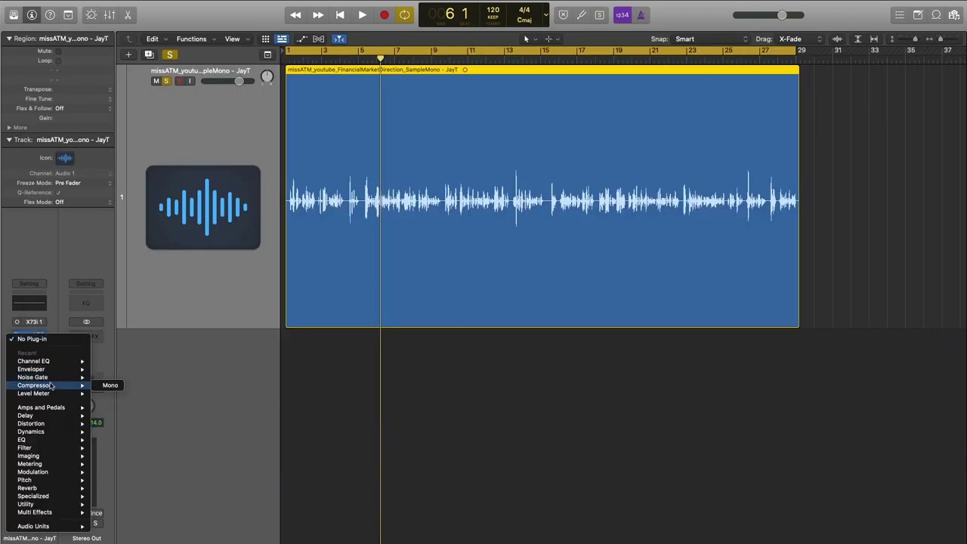
{"action": "left_click", "coordinate": [110, 385]}
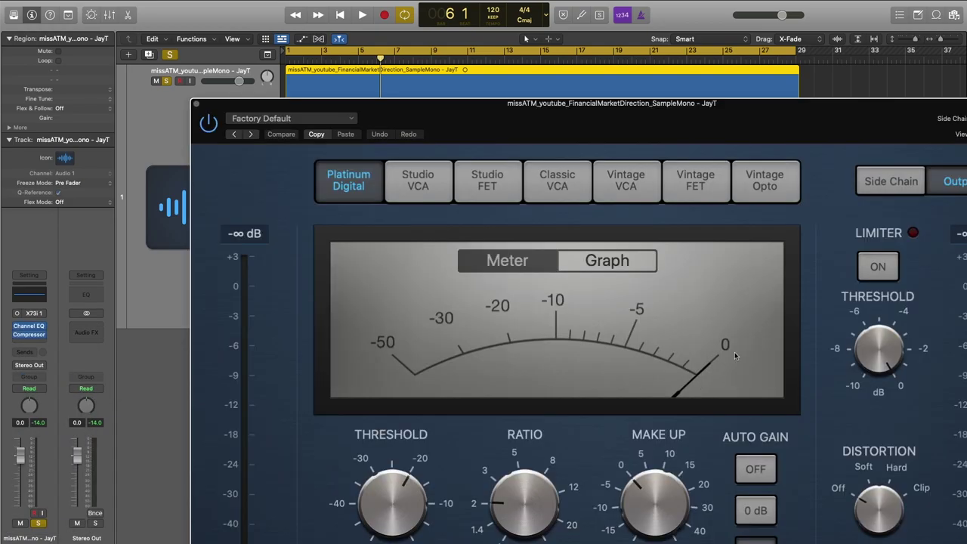
{"action": "left_click_drag", "start_coordinate": [518, 122], "coordinate": [399, 26]}
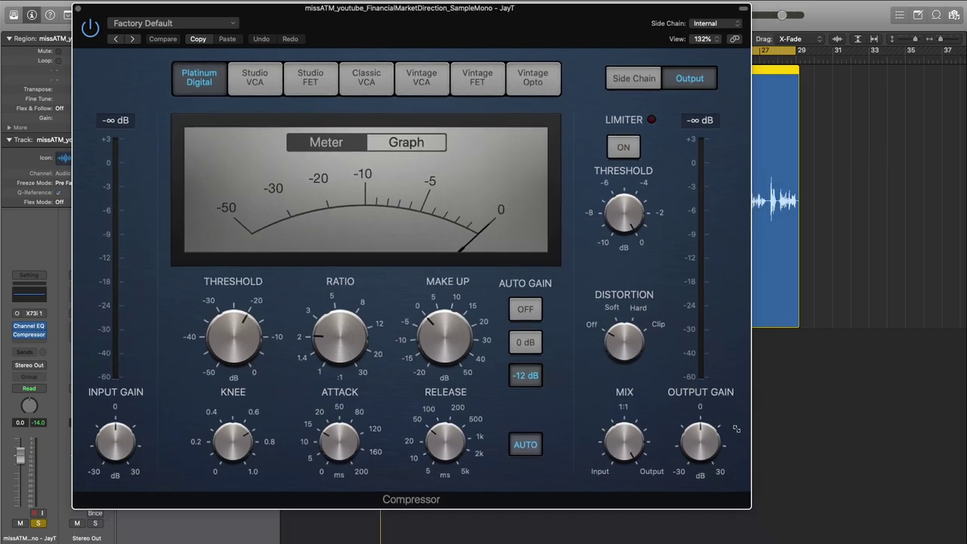
{"action": "left_click_drag", "start_coordinate": [416, 31], "coordinate": [644, 63]}
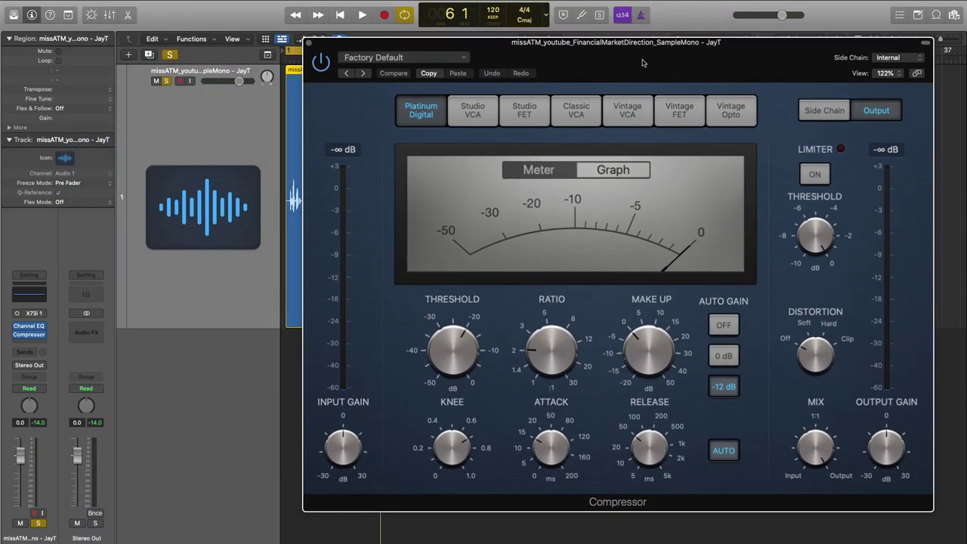
{"action": "left_click", "coordinate": [278, 141]}
{"action": "left_click_drag", "start_coordinate": [279, 138], "coordinate": [209, 140]}
{"action": "left_click_drag", "start_coordinate": [444, 50], "coordinate": [451, 48]}
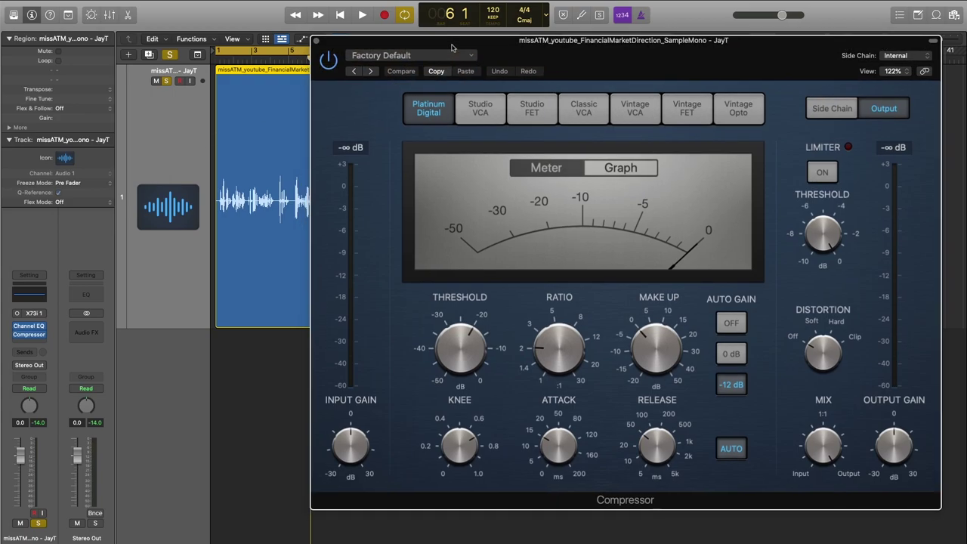
Insert a second mono Compressor after the first on the voice track and close both Compressor windows
{"action": "left_click", "coordinate": [35, 343]}
{"action": "mouse_move", "coordinate": [54, 388]}
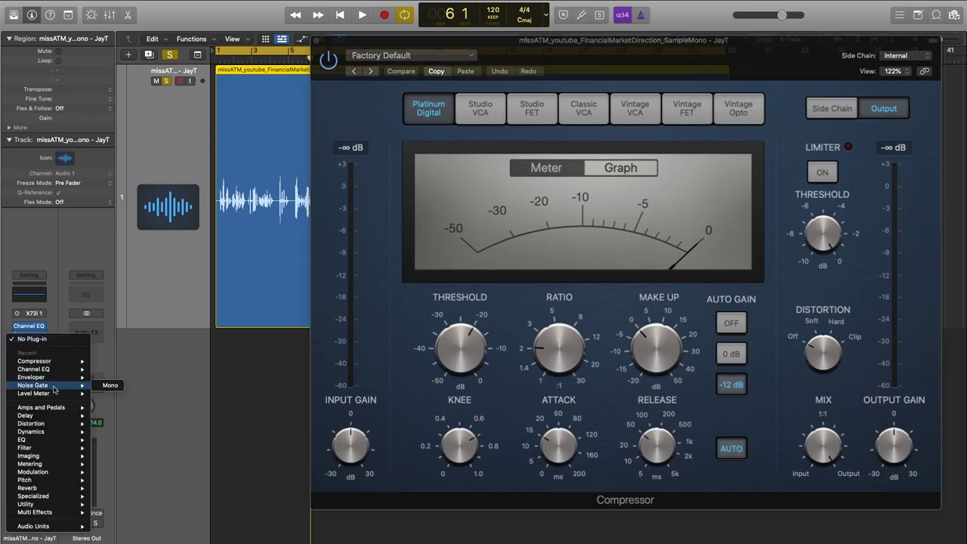
{"action": "mouse_move", "coordinate": [60, 431]}
{"action": "mouse_move", "coordinate": [121, 439]}
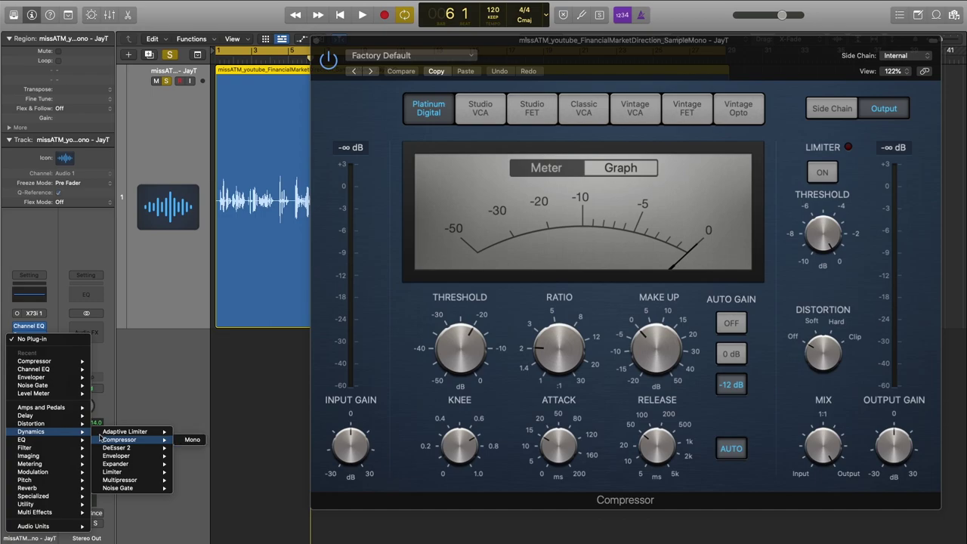
{"action": "left_click", "coordinate": [189, 440]}
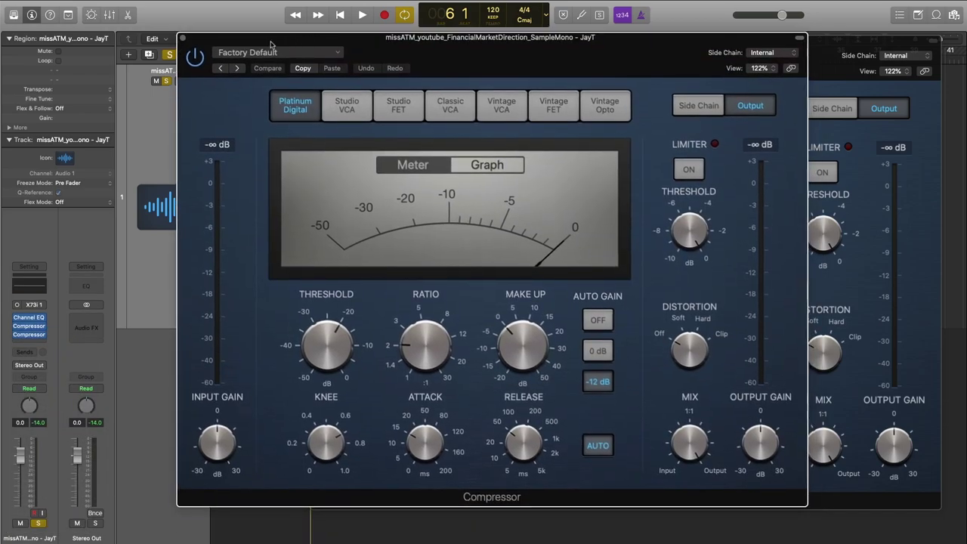
{"action": "left_click", "coordinate": [182, 39]}
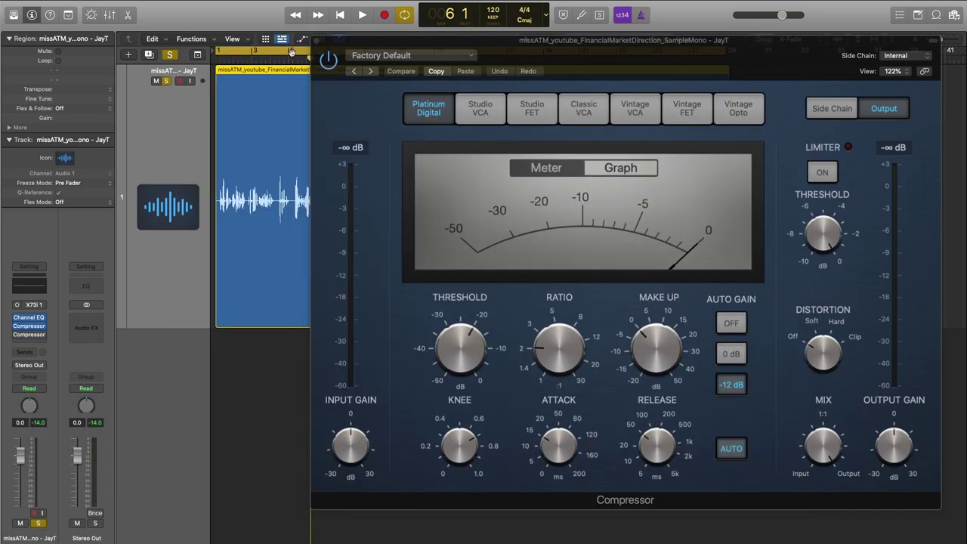
{"action": "left_click", "coordinate": [312, 39]}
Insert a mono Noise Gate ahead of the Channel EQ on the voice track, and leave the second Compressor bypassed
{"action": "left_click", "coordinate": [27, 334]}
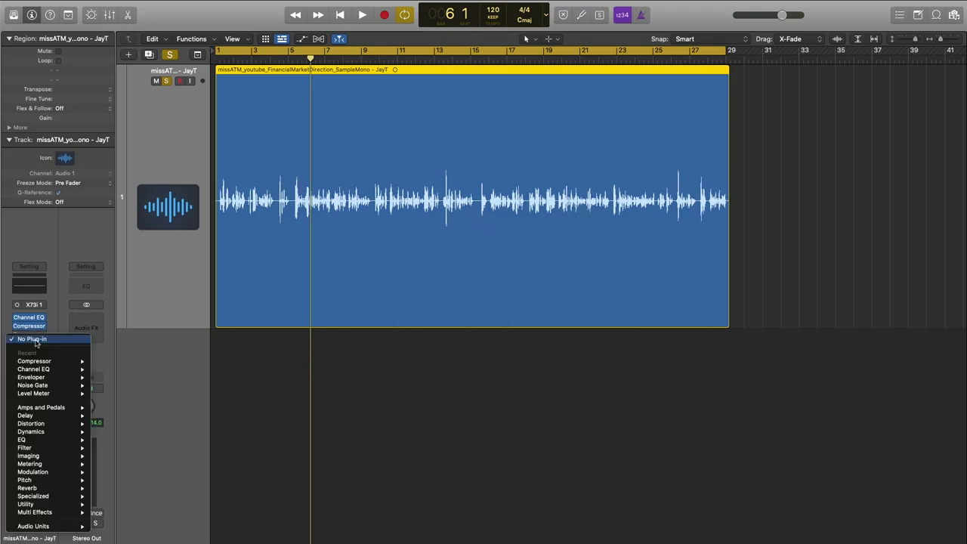
{"action": "mouse_move", "coordinate": [57, 432]}
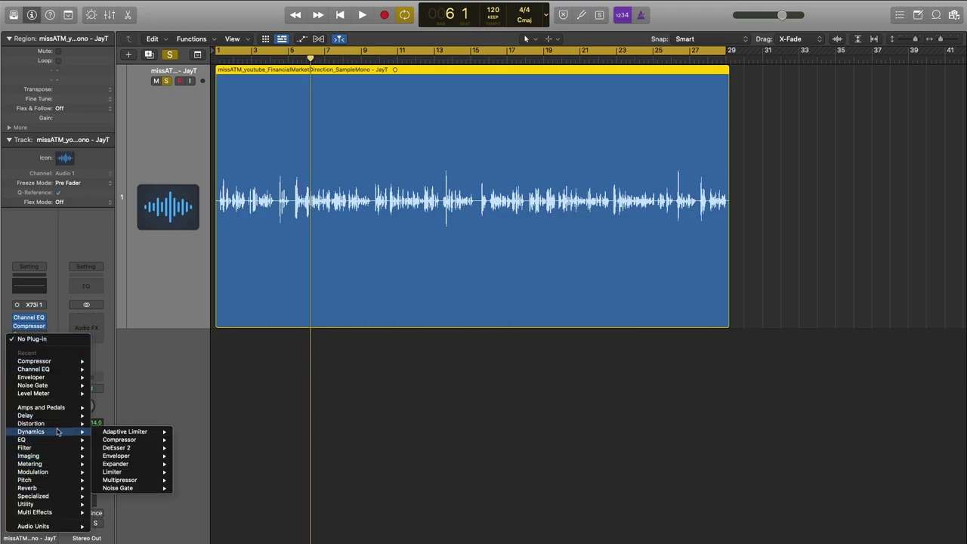
{"action": "mouse_move", "coordinate": [159, 471]}
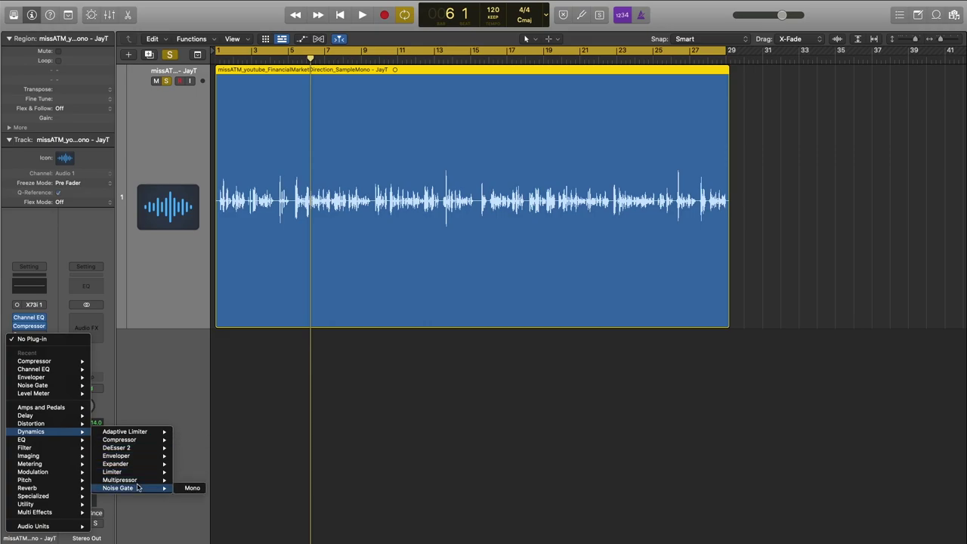
{"action": "left_click", "coordinate": [191, 488]}
{"action": "left_click_drag", "start_coordinate": [32, 335], "coordinate": [33, 307]}
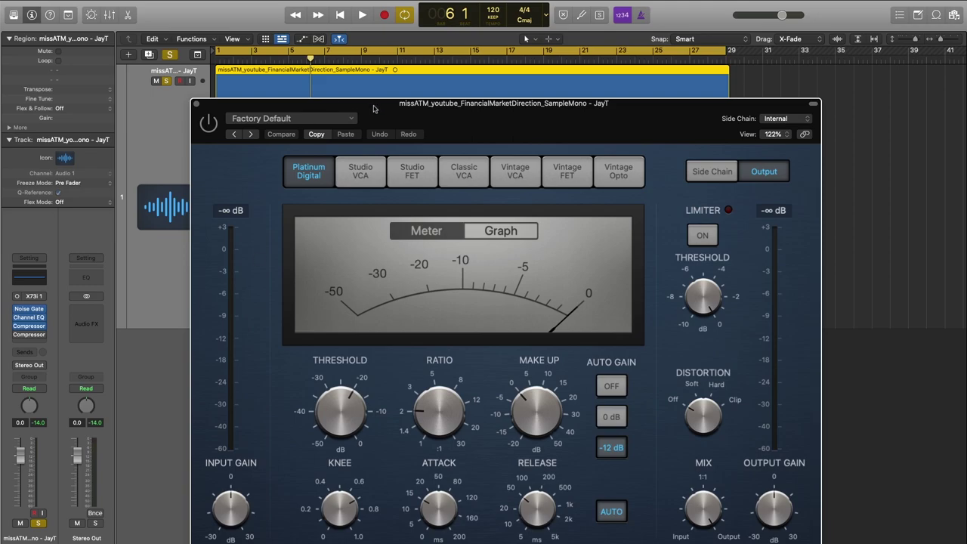
{"action": "left_click_drag", "start_coordinate": [376, 109], "coordinate": [415, 47]}
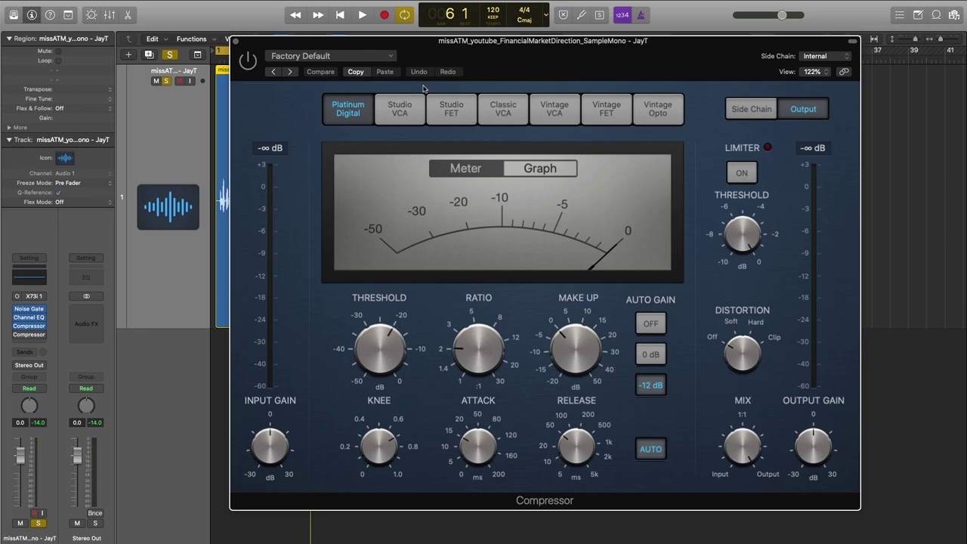
{"action": "left_click", "coordinate": [237, 42]}
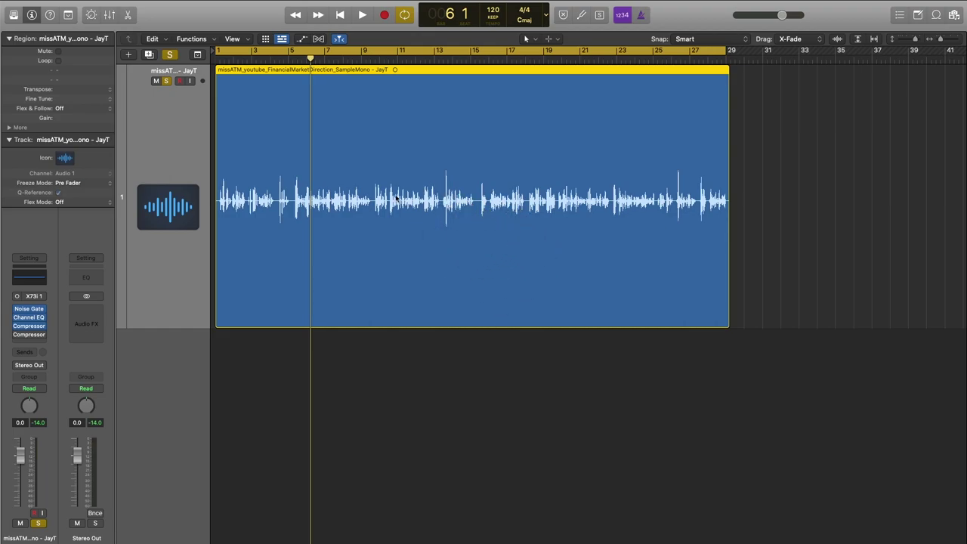
Turn off cycle playback and listen to the voice track from bar 6 to about bar 7
{"action": "left_click", "coordinate": [309, 52]}
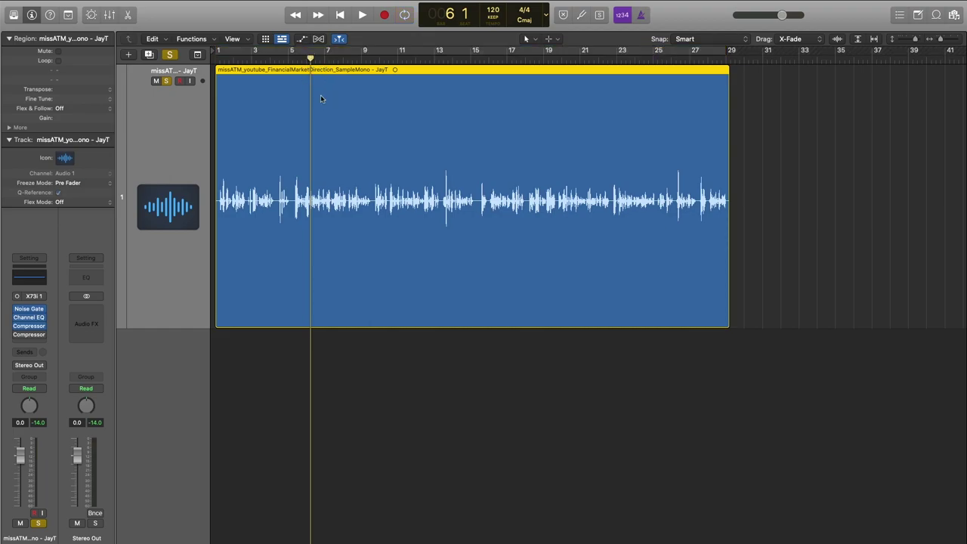
{"action": "key", "text": "space"}
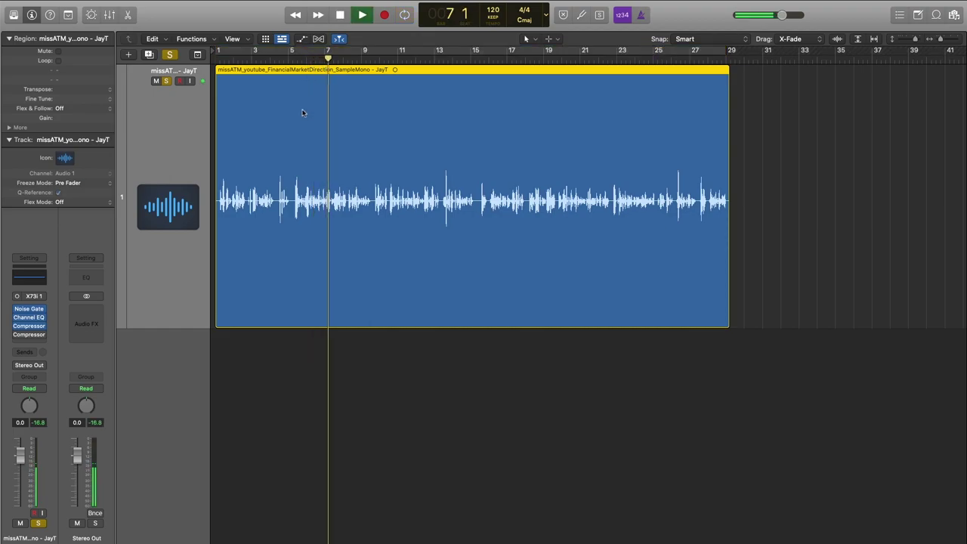
{"action": "key", "text": "space"}
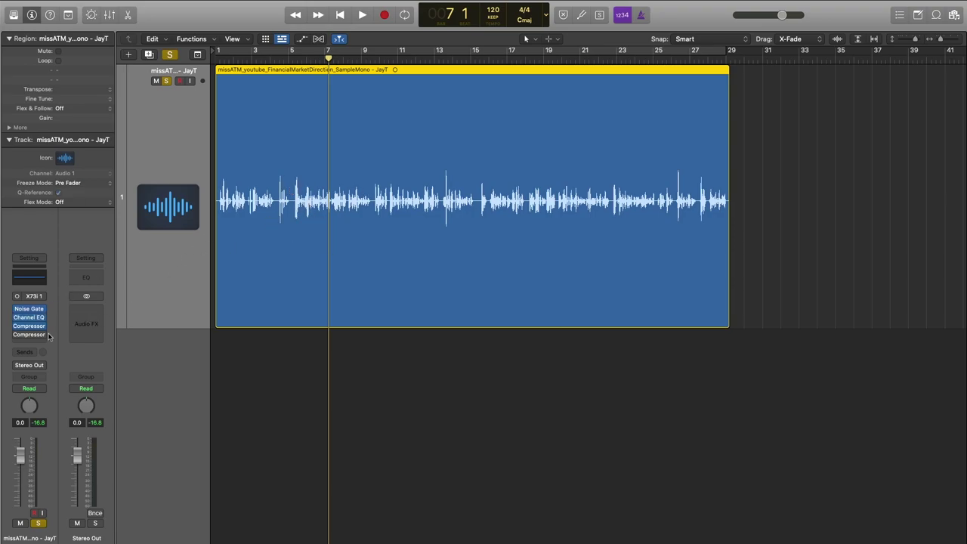
Insert a mono Level Meter at the end of the voice track's plug-in chain
{"action": "mouse_move", "coordinate": [29, 319]}
{"action": "left_click", "coordinate": [31, 336]}
{"action": "mouse_move", "coordinate": [59, 513]}
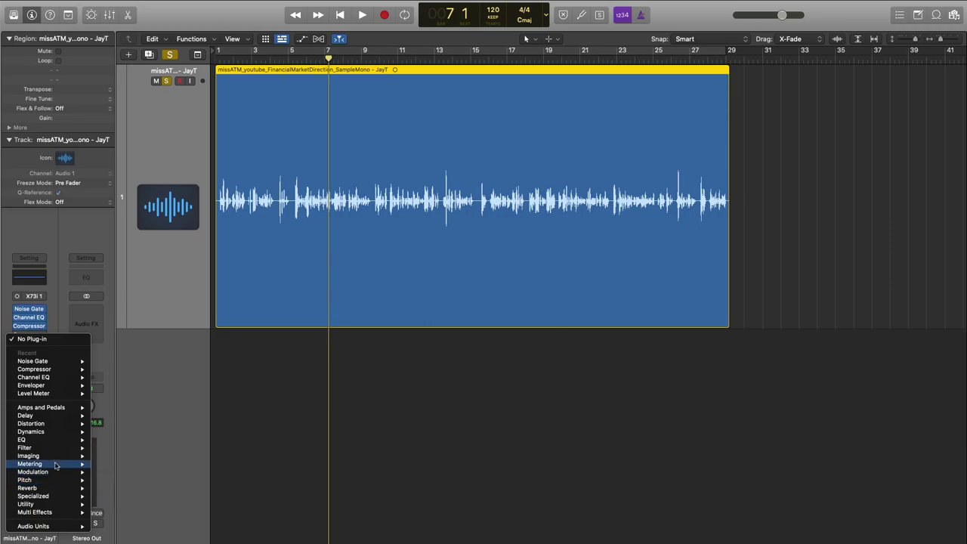
{"action": "mouse_move", "coordinate": [57, 465]}
{"action": "mouse_move", "coordinate": [145, 474]}
{"action": "left_click", "coordinate": [191, 471]}
Insert a Limiter on the Stereo Out channel and close the Limiter and Level Meter windows
{"action": "left_click", "coordinate": [86, 300]}
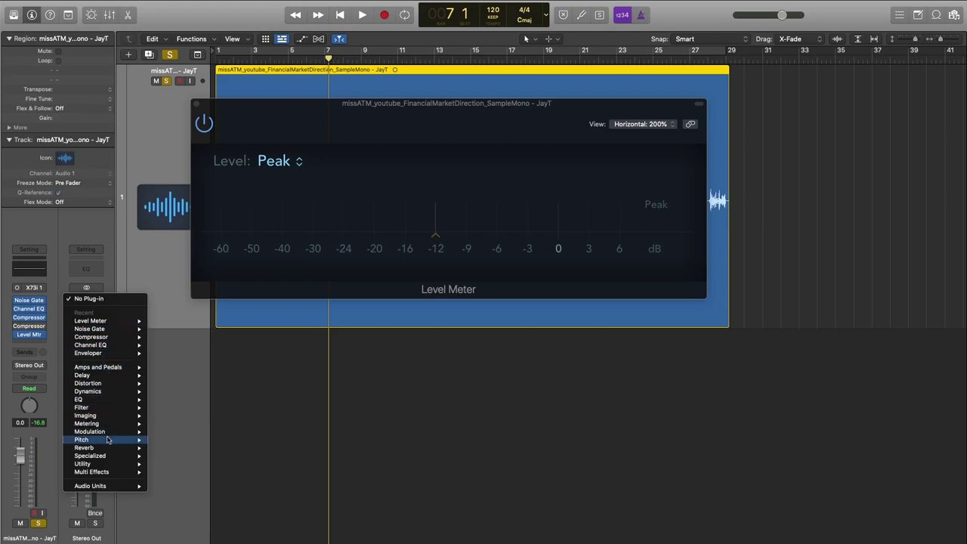
{"action": "mouse_move", "coordinate": [112, 390]}
{"action": "mouse_move", "coordinate": [189, 431]}
{"action": "left_click", "coordinate": [250, 431]}
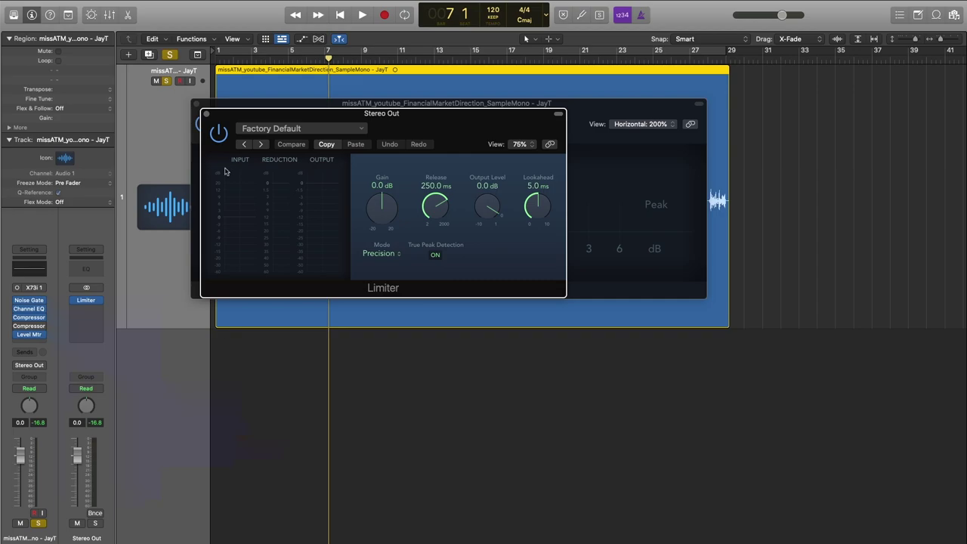
{"action": "left_click", "coordinate": [205, 114]}
{"action": "left_click", "coordinate": [196, 103]}
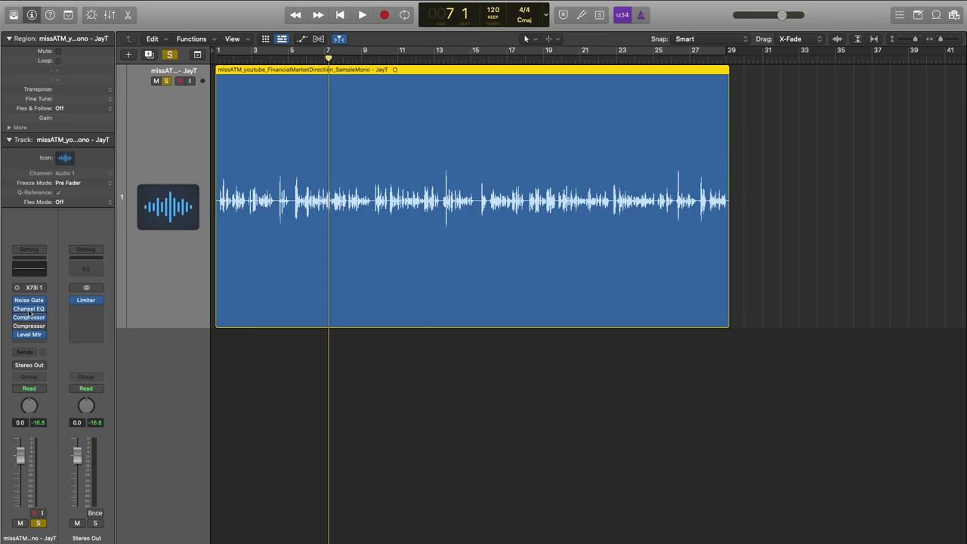
Bypass every voice-track plug-in except the first Compressor, and switch that Compressor to the Vintage Opto model
{"action": "mouse_move", "coordinate": [18, 317]}
{"action": "left_click", "coordinate": [26, 317]}
{"action": "left_click", "coordinate": [19, 338]}
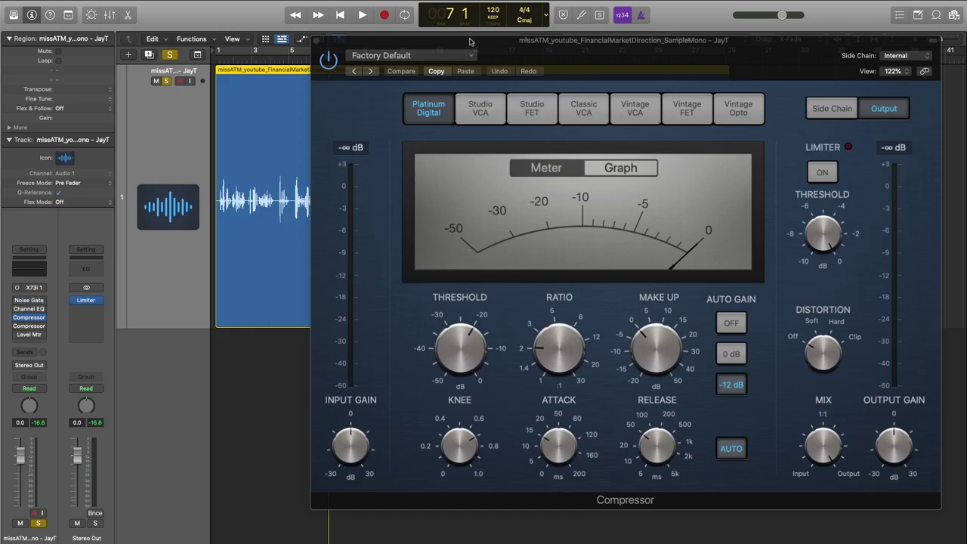
{"action": "left_click_drag", "start_coordinate": [472, 42], "coordinate": [435, 38]}
{"action": "left_click", "coordinate": [700, 103]}
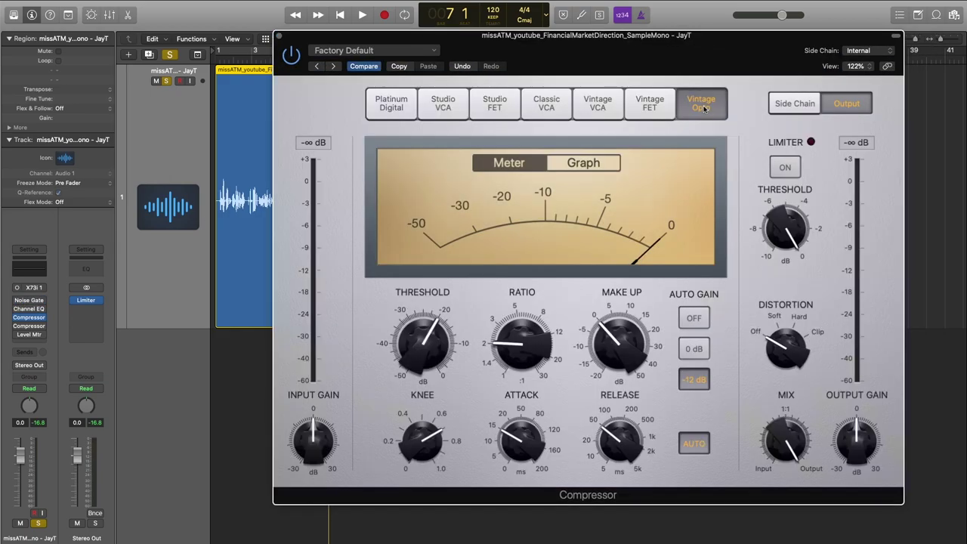
Raise the first Compressor's make-up gain to between 5 and 10 dB during playback, and close its window
{"action": "key", "text": "space"}
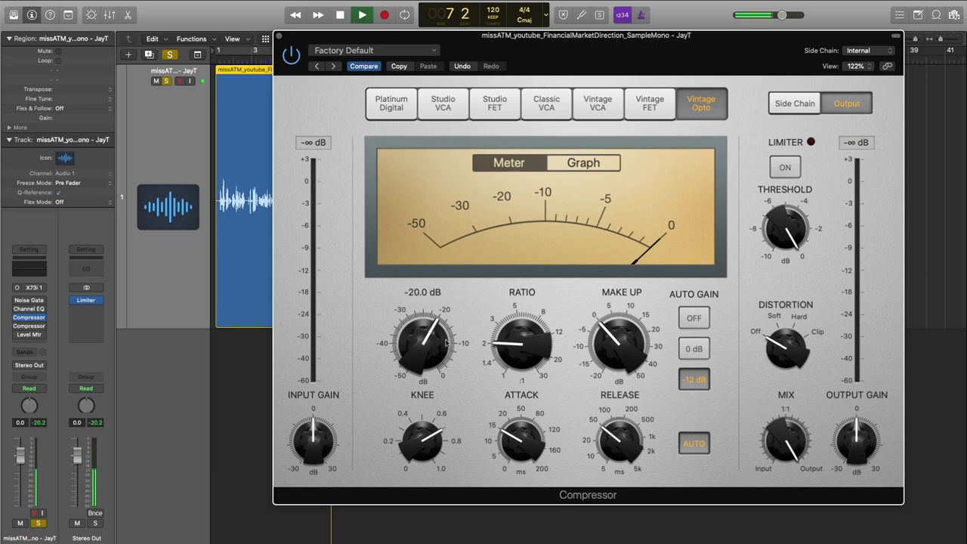
{"action": "left_click_drag", "start_coordinate": [613, 353], "coordinate": [613, 339]}
{"action": "key", "text": "space"}
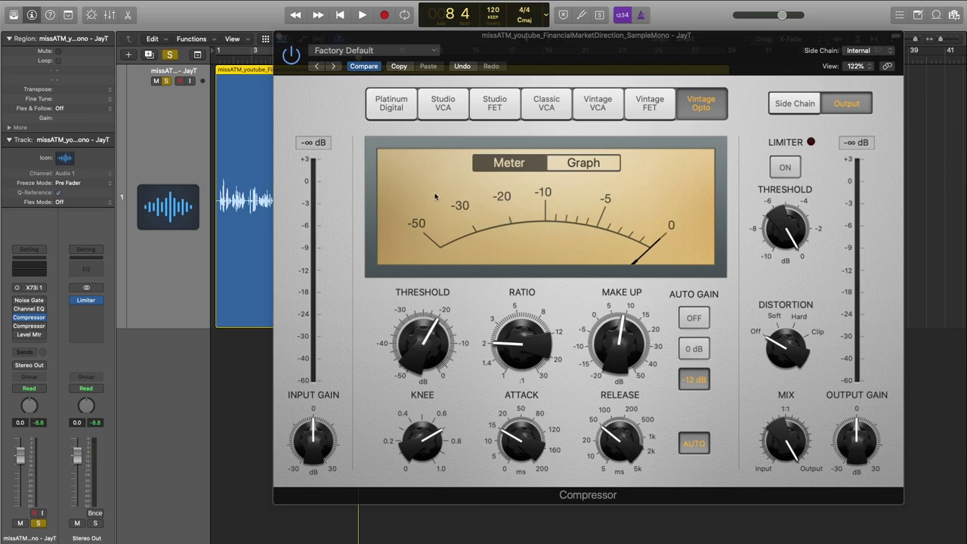
{"action": "left_click", "coordinate": [279, 39]}
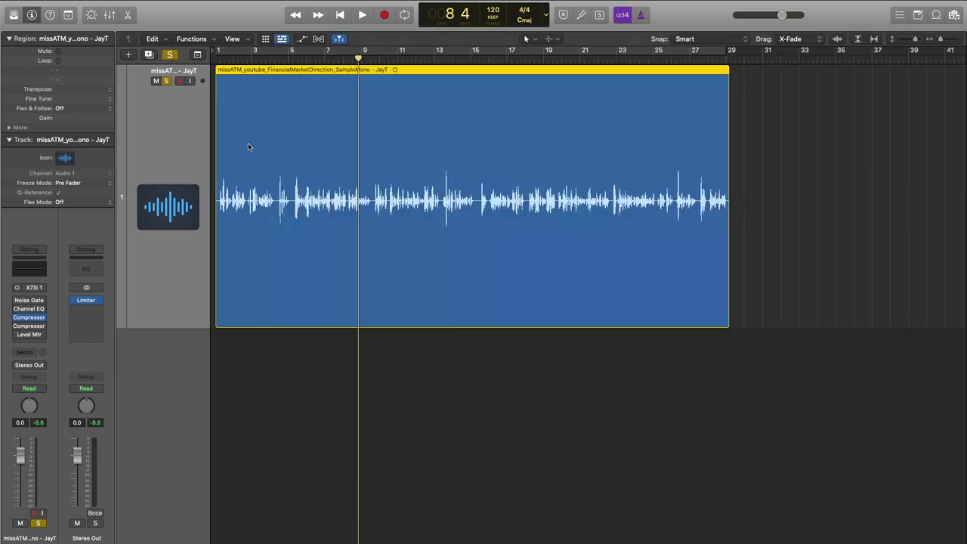
Open and enable the voice track's Channel EQ, turn on its analyzer and shift the analyzer scale to the 10–70 dB range during playback
{"action": "left_click", "coordinate": [29, 266]}
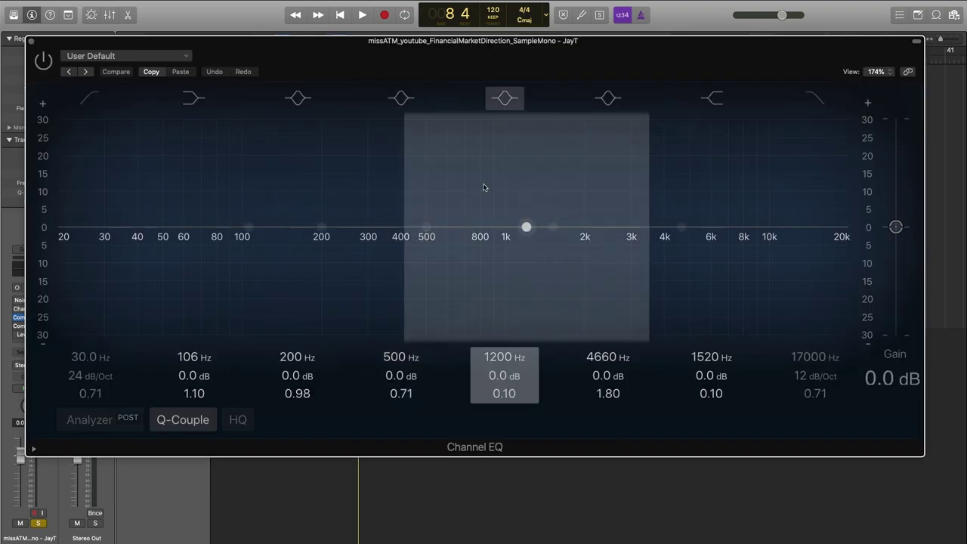
{"action": "key", "text": "space"}
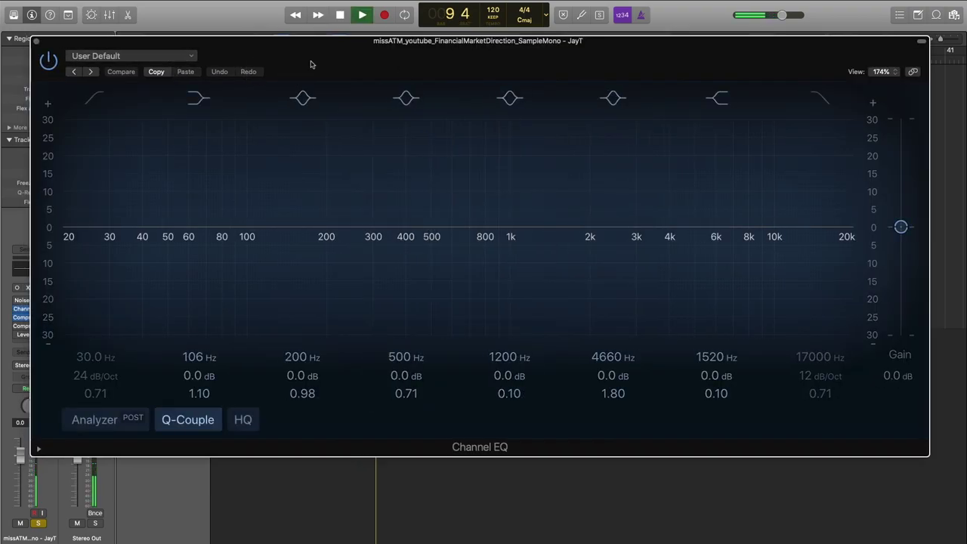
{"action": "key", "text": "space"}
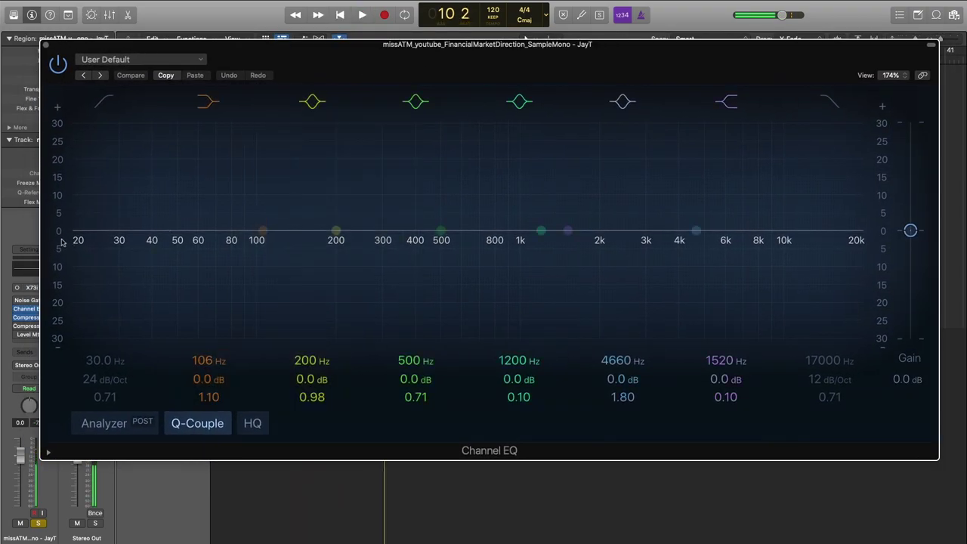
{"action": "left_click_drag", "start_coordinate": [64, 231], "coordinate": [61, 155]}
{"action": "left_click", "coordinate": [103, 423]}
{"action": "key", "text": "space"}
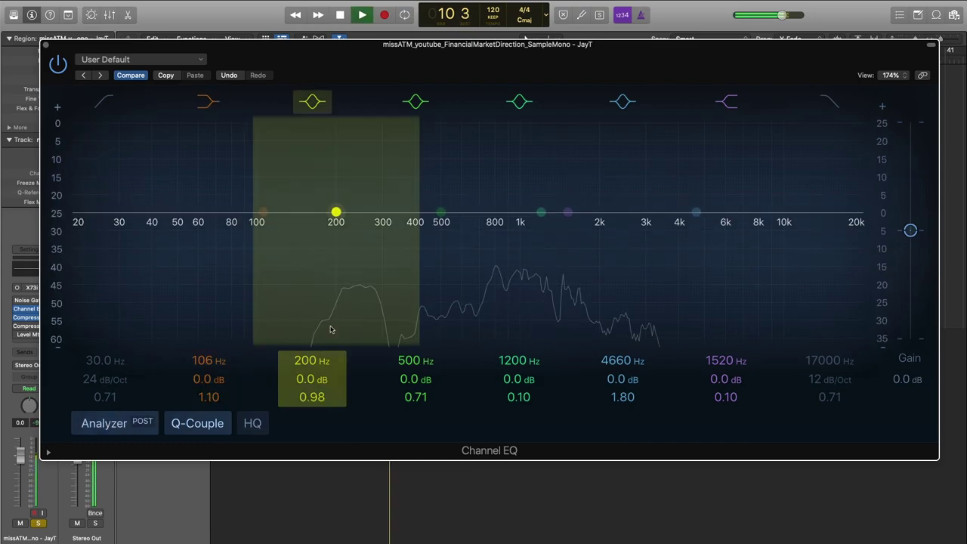
{"action": "left_click_drag", "start_coordinate": [56, 161], "coordinate": [55, 124]}
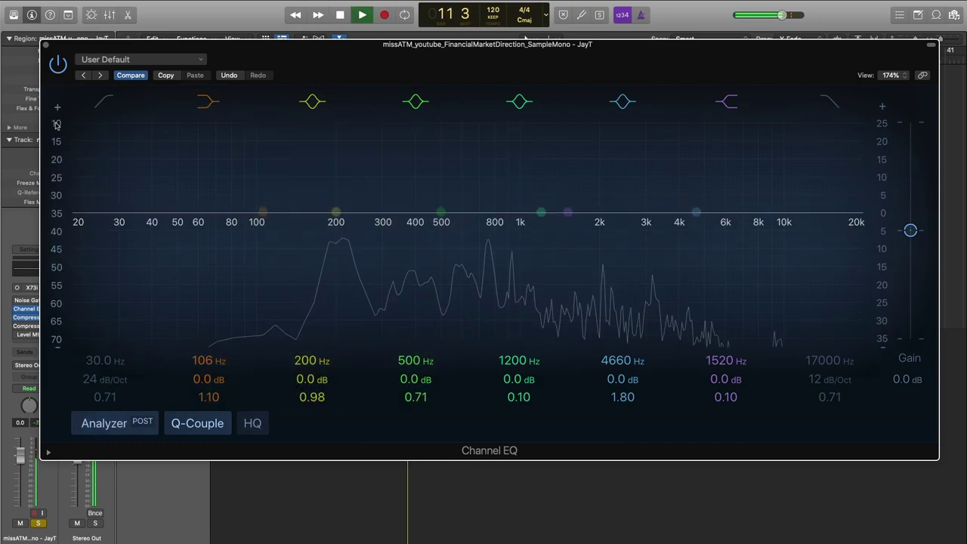
{"action": "key", "text": "space"}
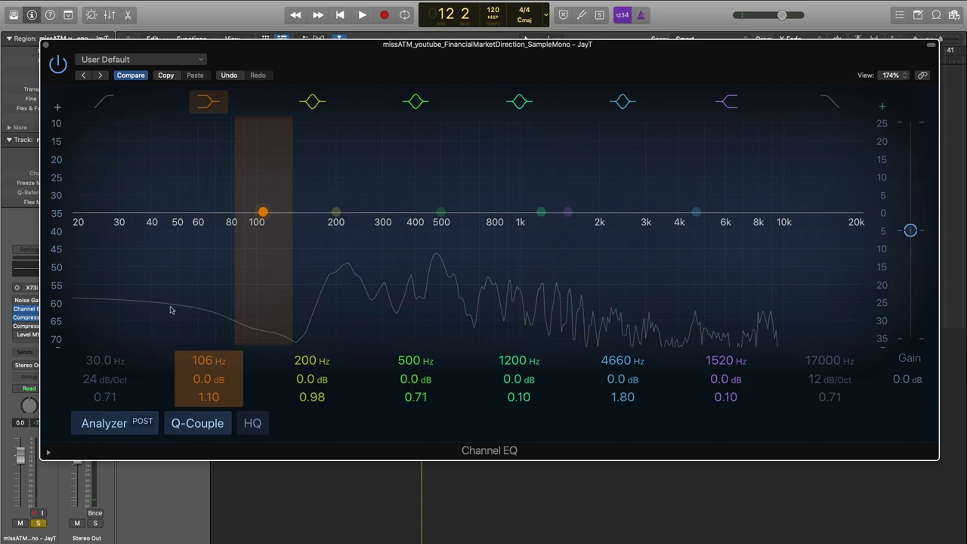
Enable the Channel EQ's low-cut filter and set it to 120 Hz with a 48 dB/Oct slope and 0.71 Q
{"action": "left_click", "coordinate": [105, 102]}
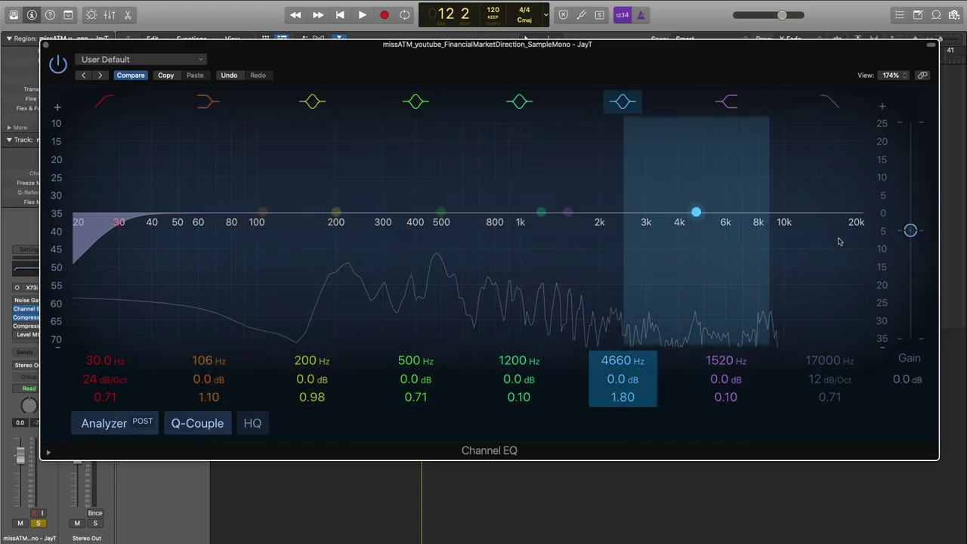
{"action": "left_click_drag", "start_coordinate": [114, 224], "coordinate": [258, 225]}
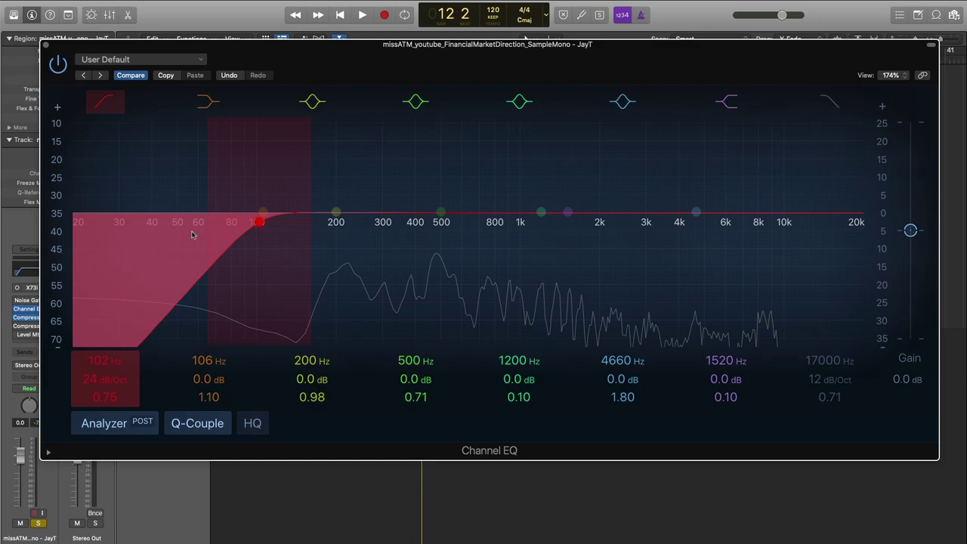
{"action": "left_click_drag", "start_coordinate": [118, 397], "coordinate": [119, 362]}
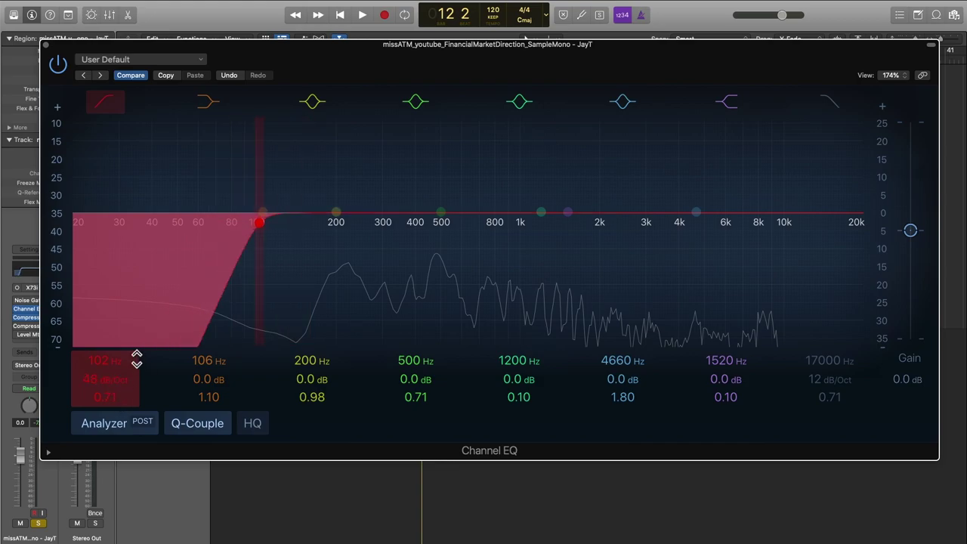
{"action": "left_click_drag", "start_coordinate": [260, 225], "coordinate": [287, 225]}
{"action": "key", "text": "space"}
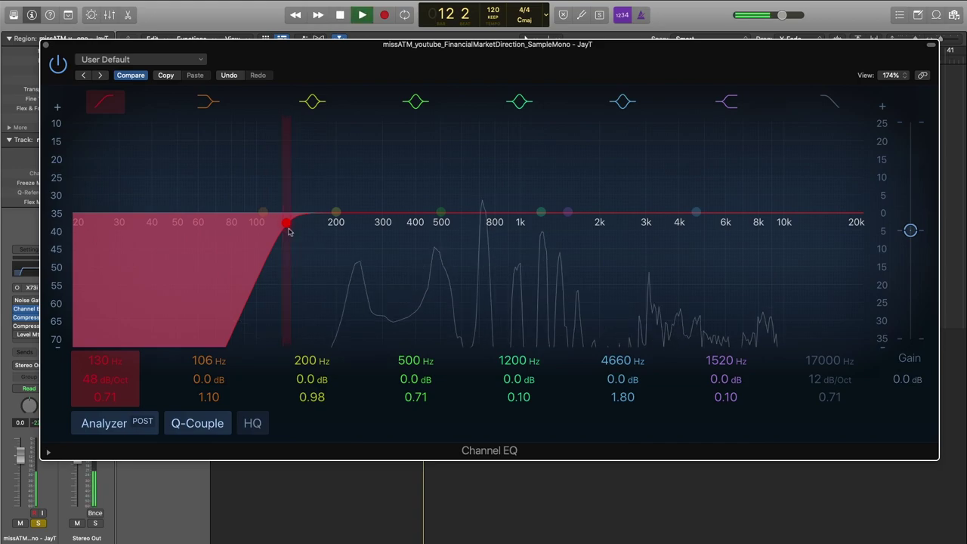
{"action": "mouse_move", "coordinate": [286, 222]}
{"action": "left_mouse_down"}
{"action": "mouse_move", "coordinate": [526, 220]}
{"action": "mouse_move", "coordinate": [278, 223]}
{"action": "left_mouse_up"}
{"action": "key", "text": "space"}
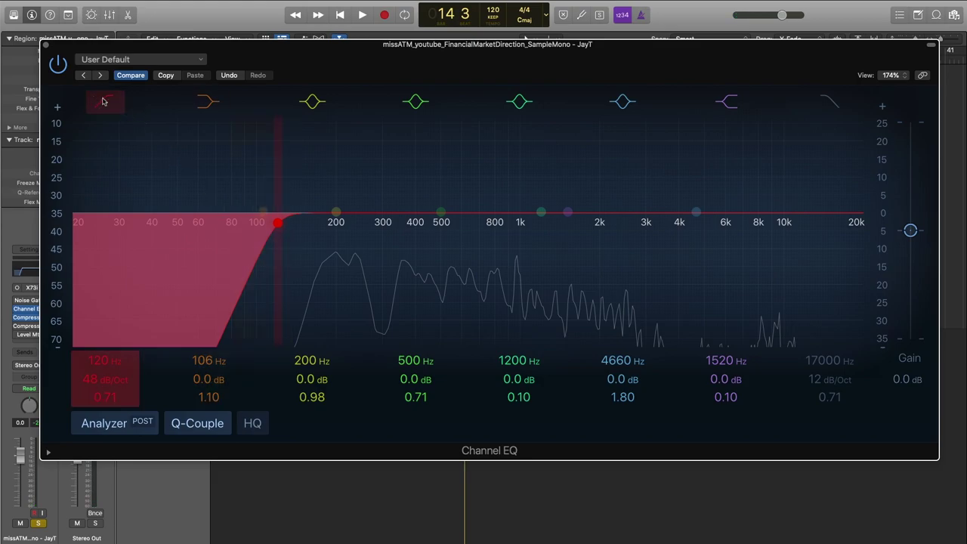
Set the high-shelf band to about 8900 Hz with a +8.0 dB boost and a Q of 0.75
{"action": "key", "text": "space"}
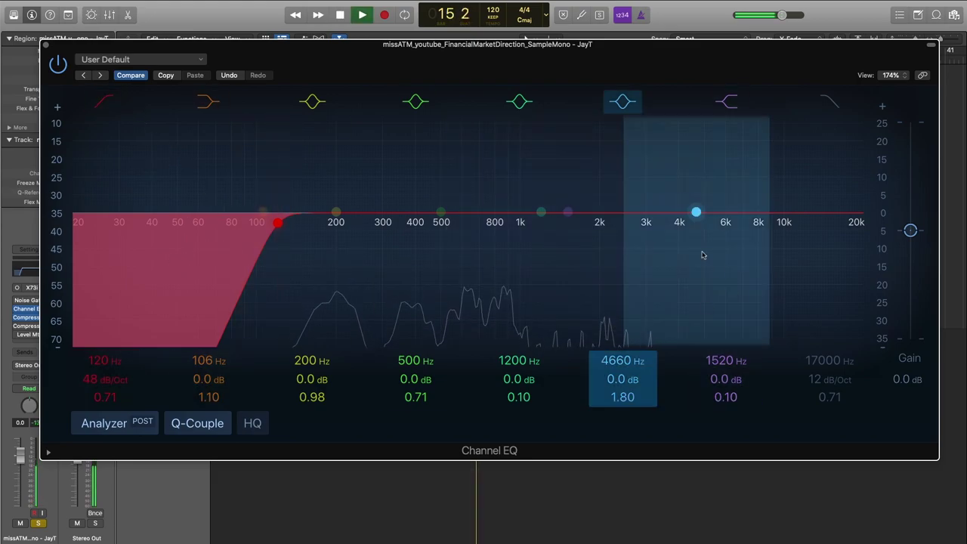
{"action": "key", "text": "space"}
{"action": "left_click_drag", "start_coordinate": [564, 214], "coordinate": [750, 211]}
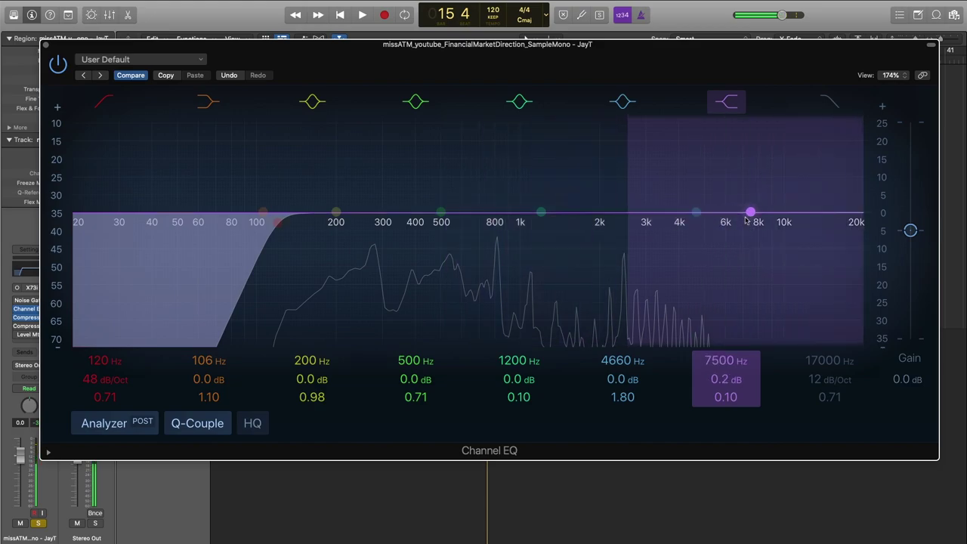
{"action": "left_click_drag", "start_coordinate": [733, 402], "coordinate": [733, 400]}
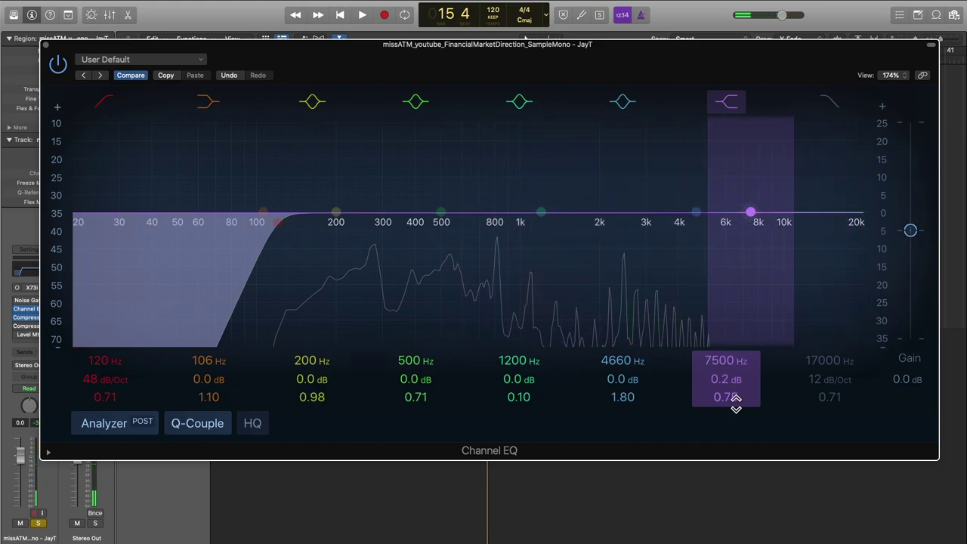
{"action": "mouse_move", "coordinate": [749, 212]}
{"action": "left_mouse_down"}
{"action": "mouse_move", "coordinate": [765, 184]}
{"action": "mouse_move", "coordinate": [761, 197]}
{"action": "left_mouse_up"}
{"action": "key", "text": "space"}
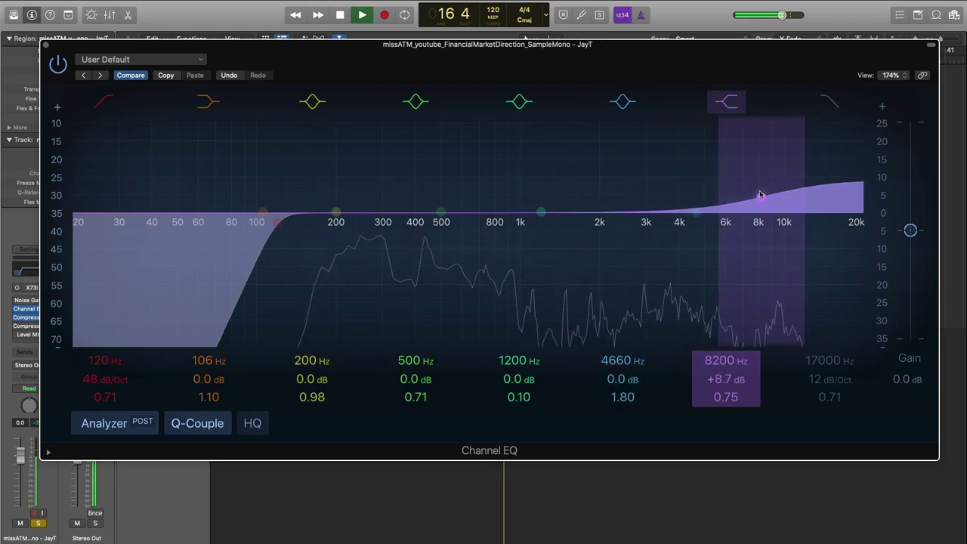
{"action": "key", "text": "space"}
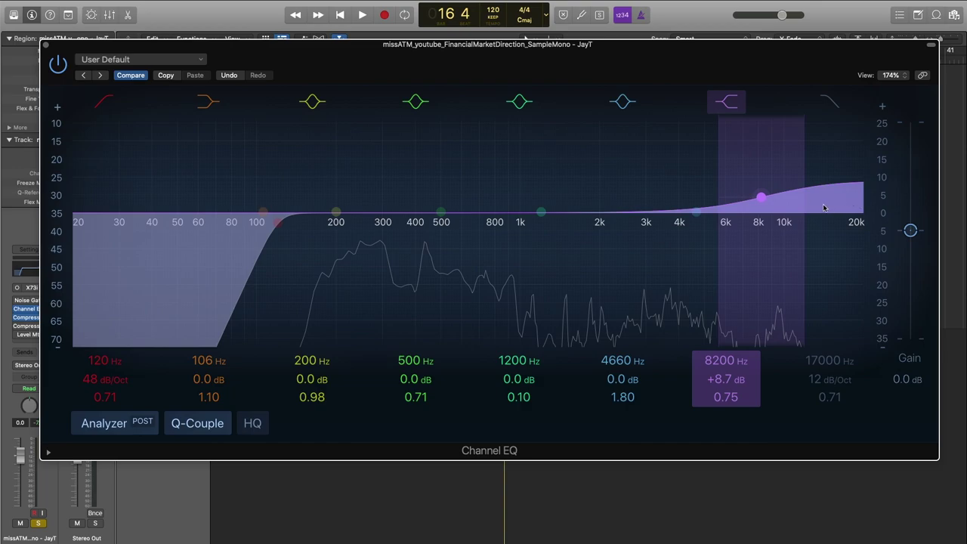
{"action": "left_click_drag", "start_coordinate": [761, 197], "coordinate": [770, 201]}
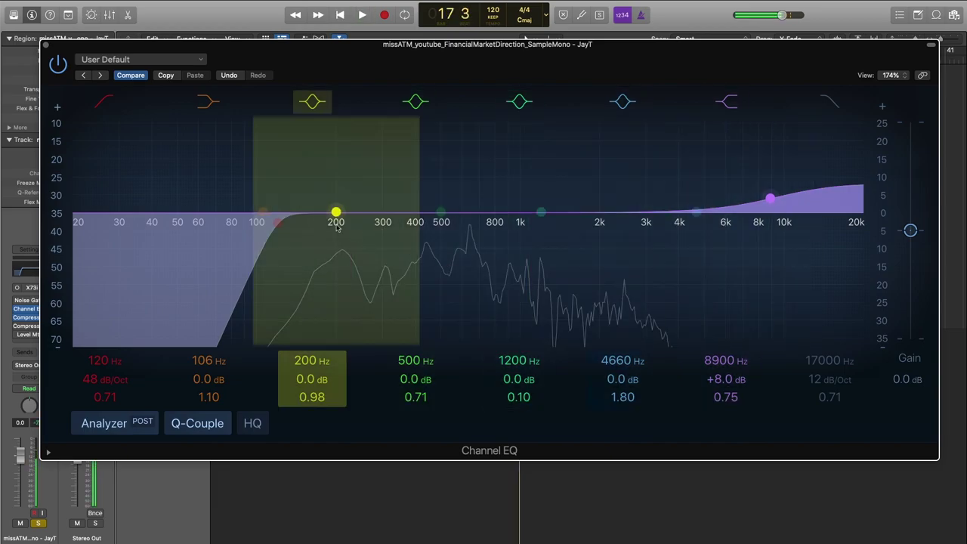
Boost the low-mid bell band to about +8.2 dB at 218 Hz while auditioning the voice
{"action": "left_click_drag", "start_coordinate": [336, 212], "coordinate": [343, 199]}
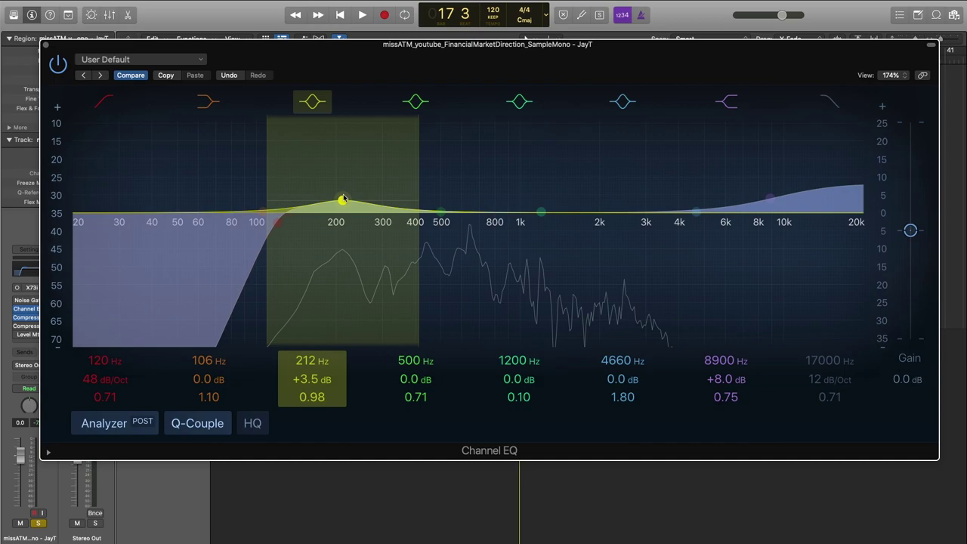
{"action": "mouse_move", "coordinate": [342, 200]}
{"action": "left_mouse_down"}
{"action": "mouse_move", "coordinate": [338, 186]}
{"action": "mouse_move", "coordinate": [300, 173]}
{"action": "mouse_move", "coordinate": [304, 156]}
{"action": "mouse_move", "coordinate": [367, 151]}
{"action": "mouse_move", "coordinate": [369, 171]}
{"action": "mouse_move", "coordinate": [352, 197]}
{"action": "mouse_move", "coordinate": [339, 194]}
{"action": "mouse_move", "coordinate": [348, 186]}
{"action": "left_mouse_up"}
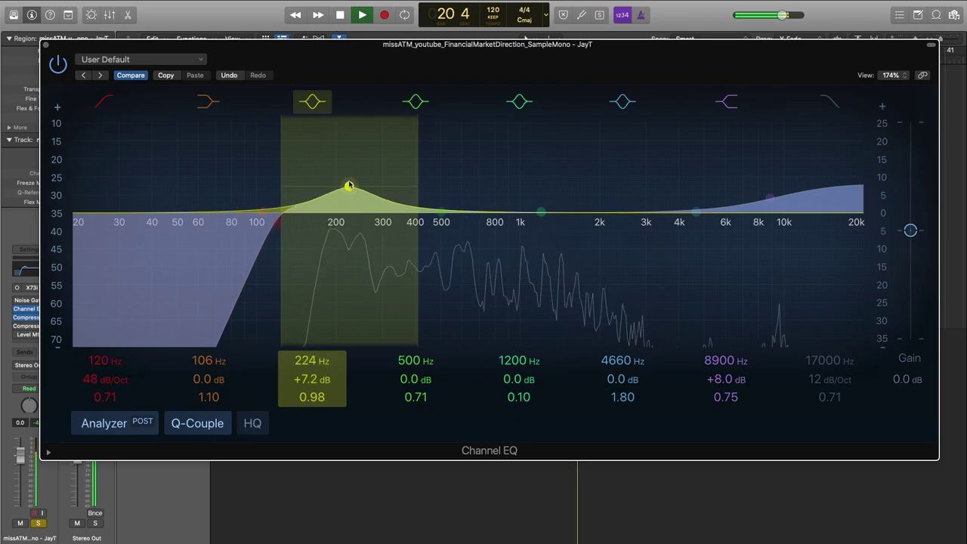
{"action": "key", "text": "space"}
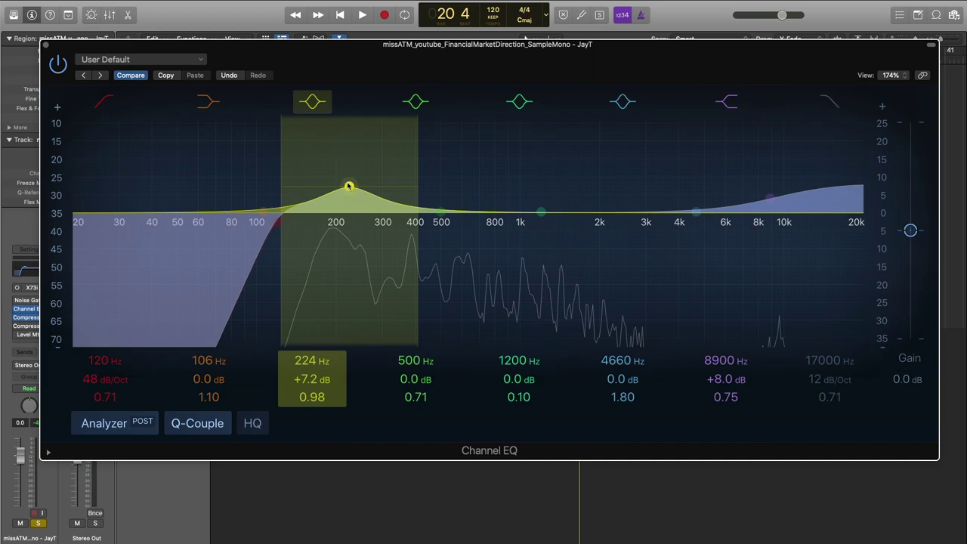
{"action": "mouse_move", "coordinate": [348, 187]}
{"action": "left_mouse_down"}
{"action": "mouse_move", "coordinate": [375, 149]}
{"action": "mouse_move", "coordinate": [397, 143]}
{"action": "mouse_move", "coordinate": [375, 136]}
{"action": "mouse_move", "coordinate": [394, 136]}
{"action": "mouse_move", "coordinate": [342, 144]}
{"action": "mouse_move", "coordinate": [345, 184]}
{"action": "left_mouse_up"}
{"action": "key", "text": "space"}
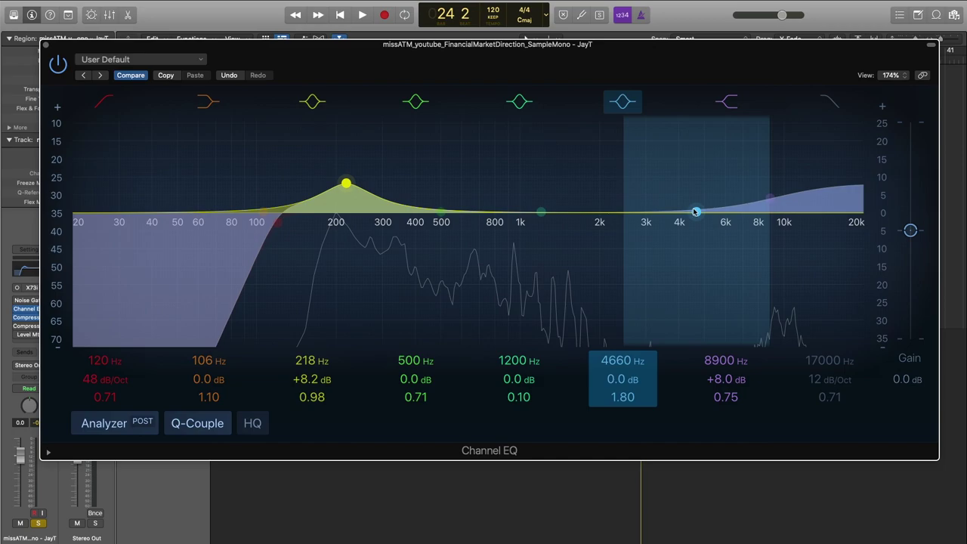
Boost the 4660 Hz bell with a Q of 1.10 and sweep it to about 3460 Hz at +15.5 dB during playback
{"action": "key", "text": "space"}
{"action": "left_click_drag", "start_coordinate": [695, 211], "coordinate": [693, 186]}
{"action": "left_click_drag", "start_coordinate": [629, 400], "coordinate": [640, 345]}
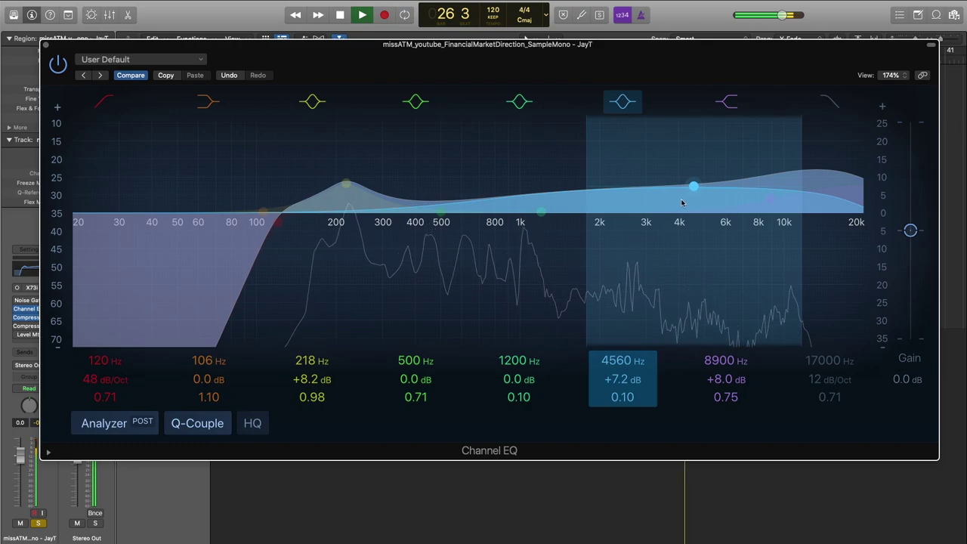
{"action": "scroll", "coordinate": [691, 186], "scroll_direction": "up", "scroll_amount": 4}
{"action": "left_click_drag", "start_coordinate": [689, 184], "coordinate": [660, 154]}
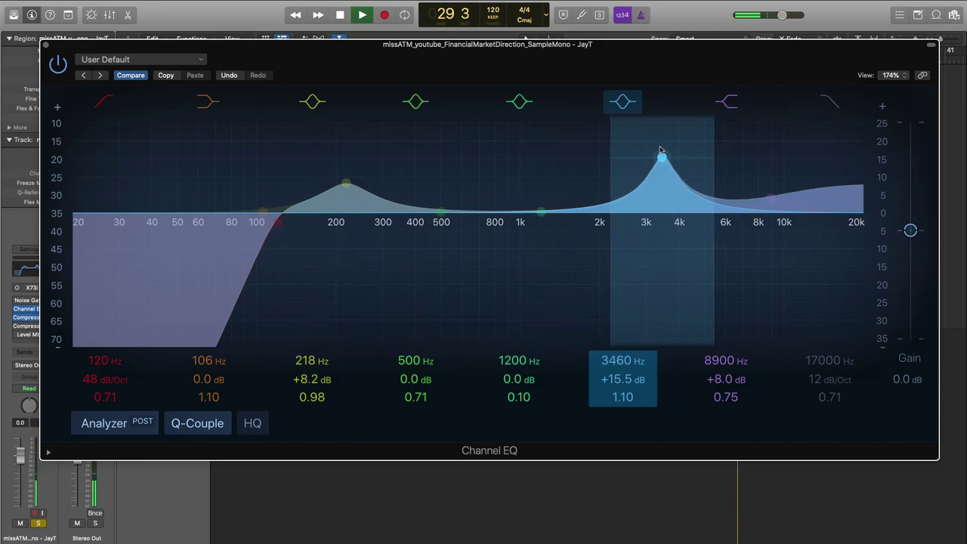
{"action": "key", "text": "space"}
Turn on cycle playback and turn the upper-mid bell into a cut of about -4.7 dB at 3260 Hz
{"action": "left_click", "coordinate": [404, 15]}
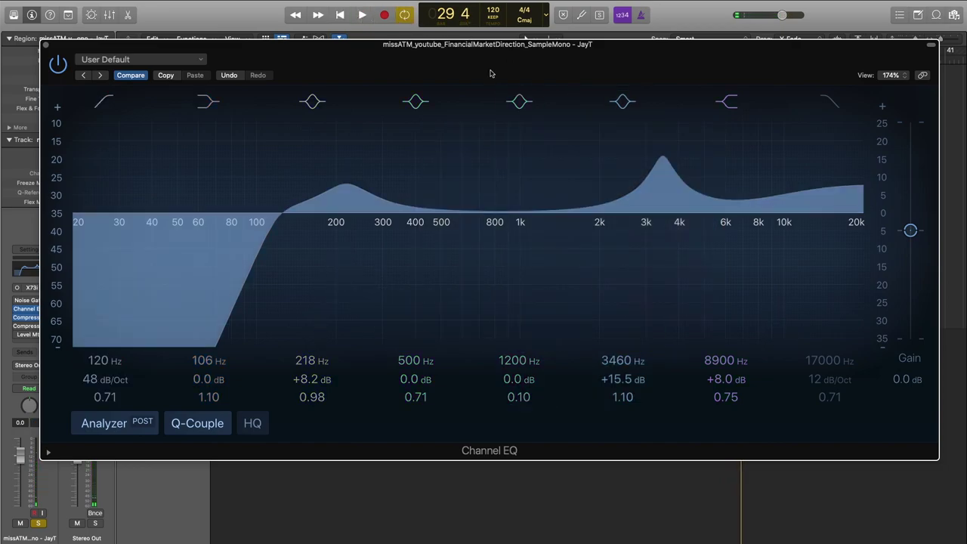
{"action": "key", "text": "space"}
{"action": "left_click_drag", "start_coordinate": [661, 157], "coordinate": [650, 230]}
{"action": "key", "text": "space"}
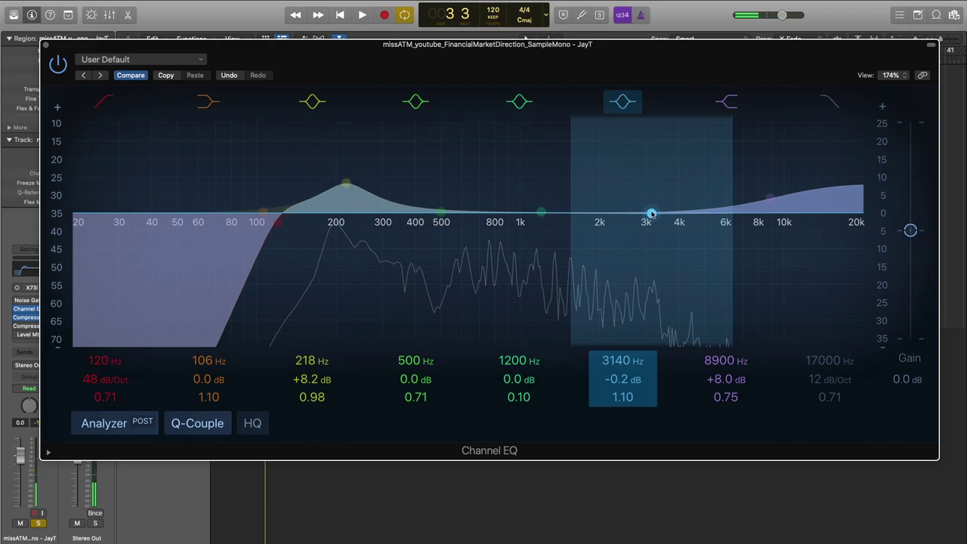
{"action": "key", "text": "space"}
{"action": "mouse_move", "coordinate": [650, 214]}
{"action": "left_mouse_down"}
{"action": "mouse_move", "coordinate": [653, 239]}
{"action": "mouse_move", "coordinate": [657, 230]}
{"action": "left_mouse_up"}
{"action": "key", "text": "space"}
{"action": "key", "text": "space"}
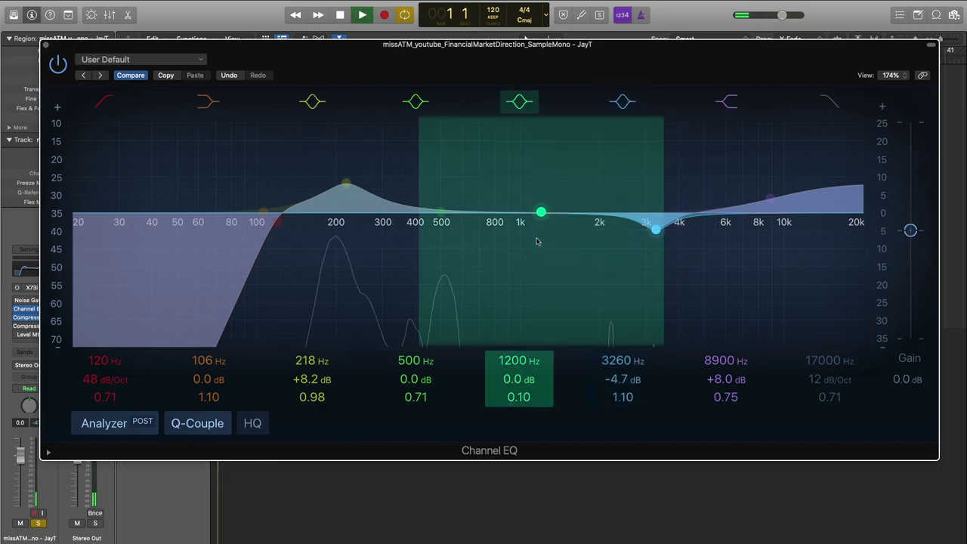
{"action": "key", "text": "space"}
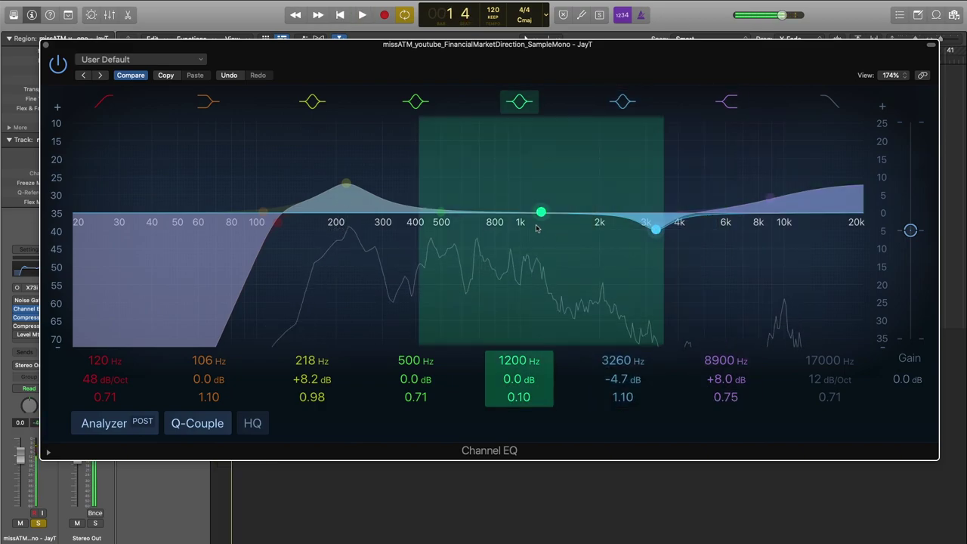
Move the 1200 Hz bell to about 6200 Hz at +3.2 dB with Q 1.00, and the high shelf to 9900 Hz at +8.1 dB
{"action": "left_click_drag", "start_coordinate": [539, 227], "coordinate": [702, 228]}
{"action": "mouse_move", "coordinate": [545, 401]}
{"action": "left_mouse_down"}
{"action": "mouse_move", "coordinate": [546, 381]}
{"action": "mouse_move", "coordinate": [536, 403]}
{"action": "left_mouse_up"}
{"action": "left_click_drag", "start_coordinate": [769, 198], "coordinate": [782, 198]}
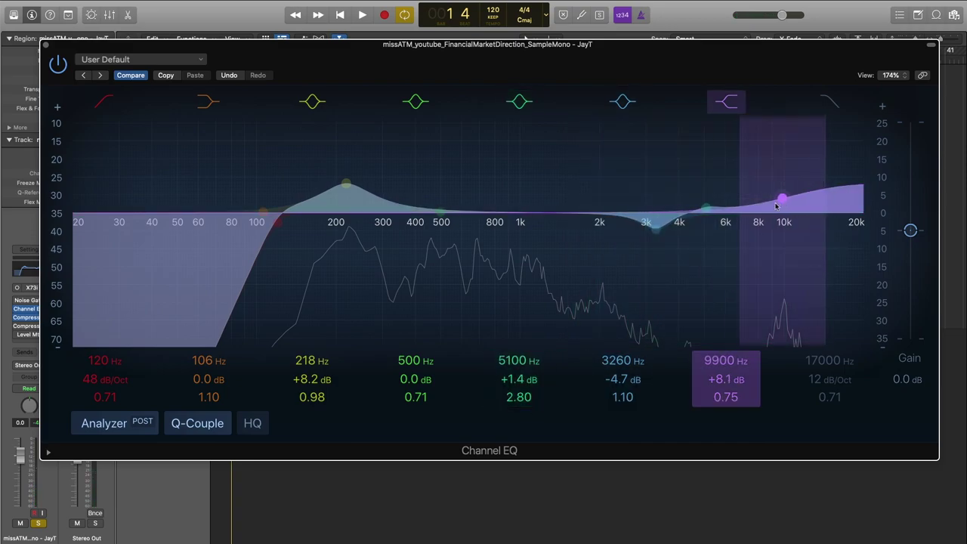
{"action": "key", "text": "space"}
{"action": "left_click_drag", "start_coordinate": [705, 208], "coordinate": [709, 198]}
{"action": "left_click_drag", "start_coordinate": [518, 395], "coordinate": [526, 401]}
{"action": "left_click_drag", "start_coordinate": [709, 198], "coordinate": [729, 204]}
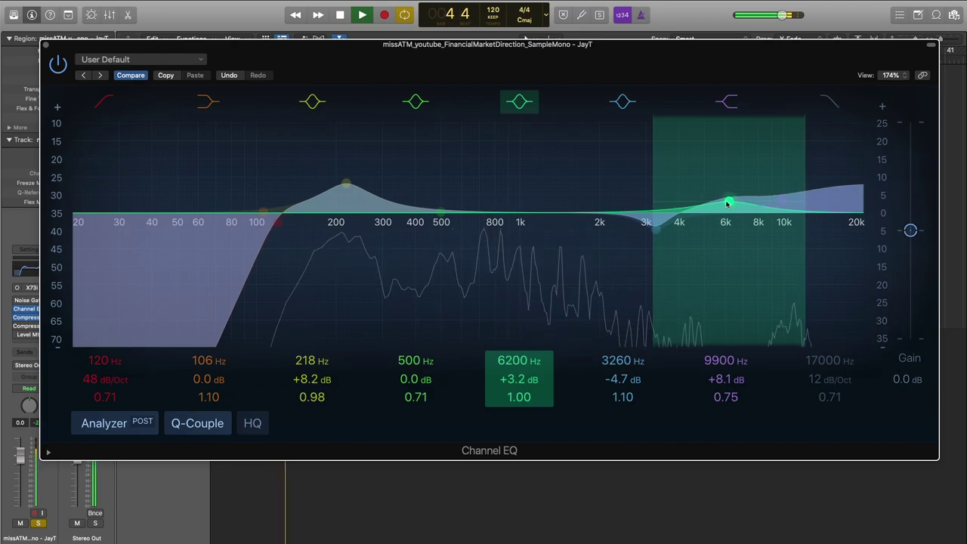
Turn the 500 Hz bell into a -2.5 dB cut at 705 Hz, and ease the presence bell to +2.3 dB at 6150 Hz
{"action": "left_click_drag", "start_coordinate": [446, 229], "coordinate": [485, 234]}
{"action": "left_click_drag", "start_coordinate": [727, 201], "coordinate": [726, 204]}
{"action": "key", "text": "space"}
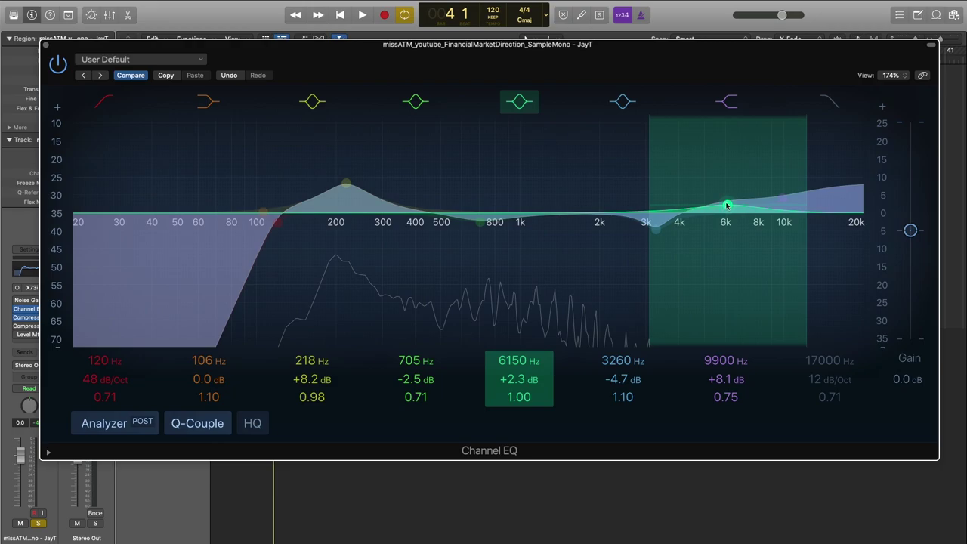
Set the high shelf to +6.5 dB at 9250 Hz and the presence bell to 6050 Hz, and close the Channel EQ
{"action": "key", "text": "space"}
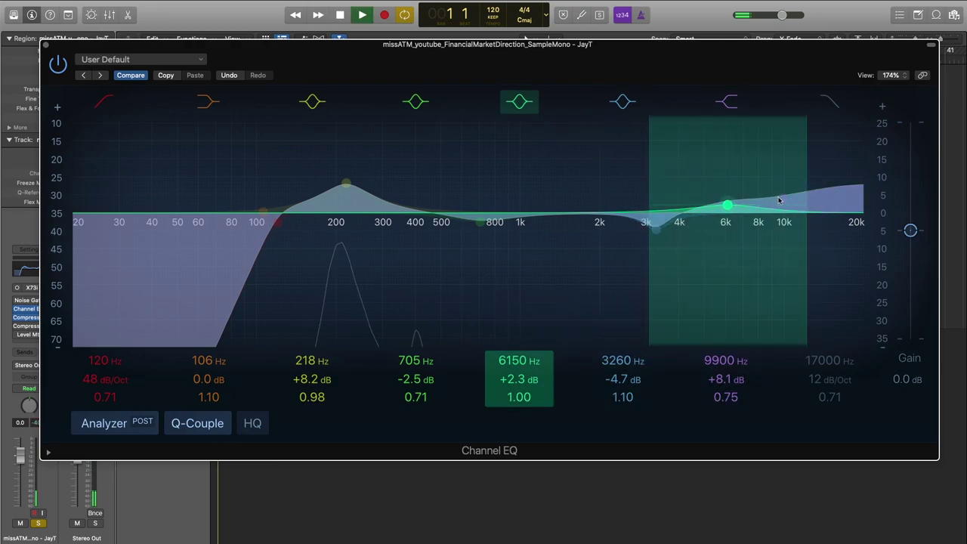
{"action": "left_click_drag", "start_coordinate": [786, 202], "coordinate": [801, 212]}
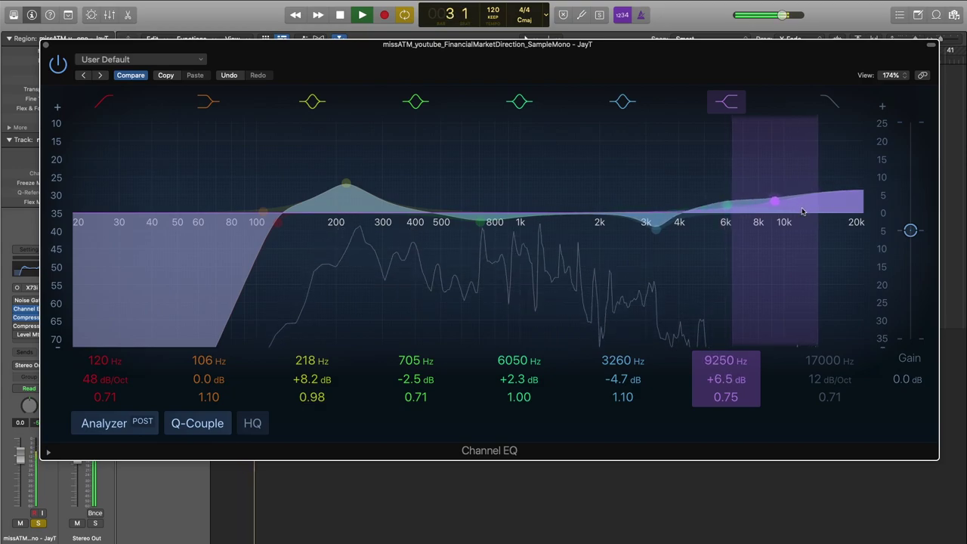
{"action": "key", "text": "space"}
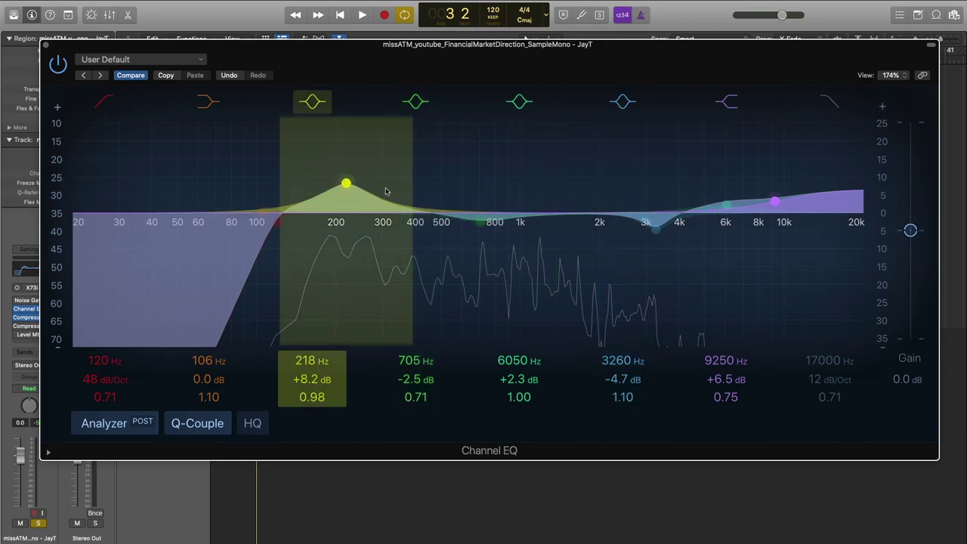
{"action": "left_click", "coordinate": [46, 47]}
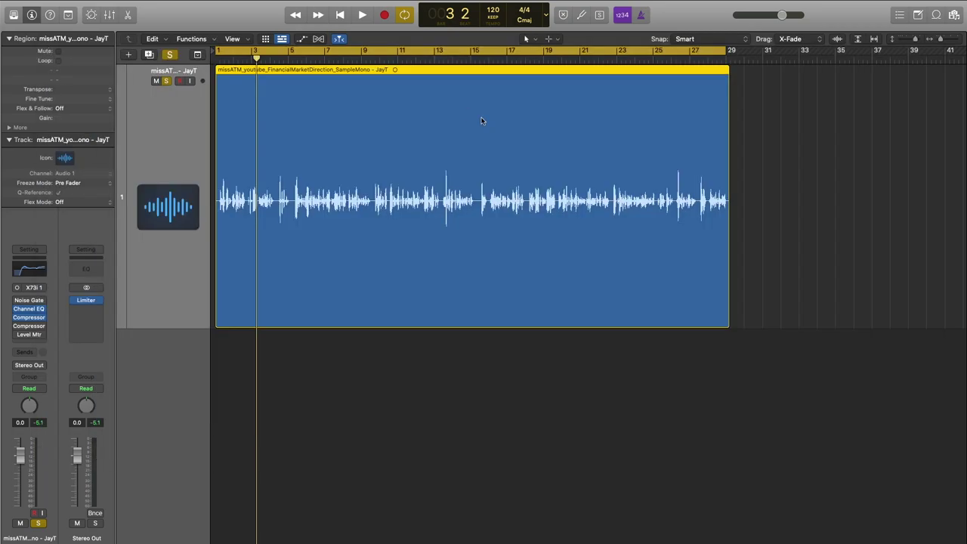
Bypass and close the first Compressor, and enable the Noise Gate with a lookahead of 14.0 ms
{"action": "left_click", "coordinate": [31, 317]}
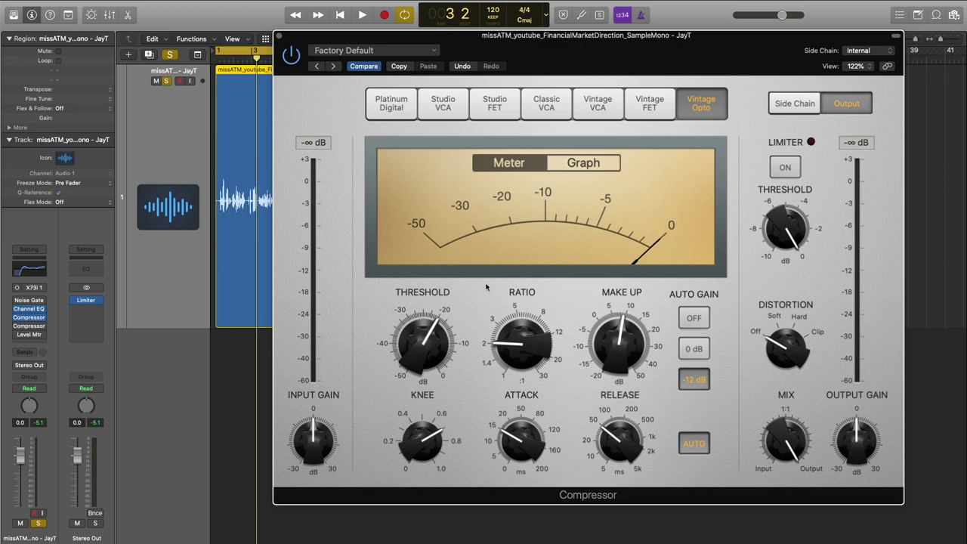
{"action": "mouse_move", "coordinate": [478, 55]}
{"action": "left_mouse_down"}
{"action": "mouse_move", "coordinate": [530, 62]}
{"action": "mouse_move", "coordinate": [498, 54]}
{"action": "left_mouse_up"}
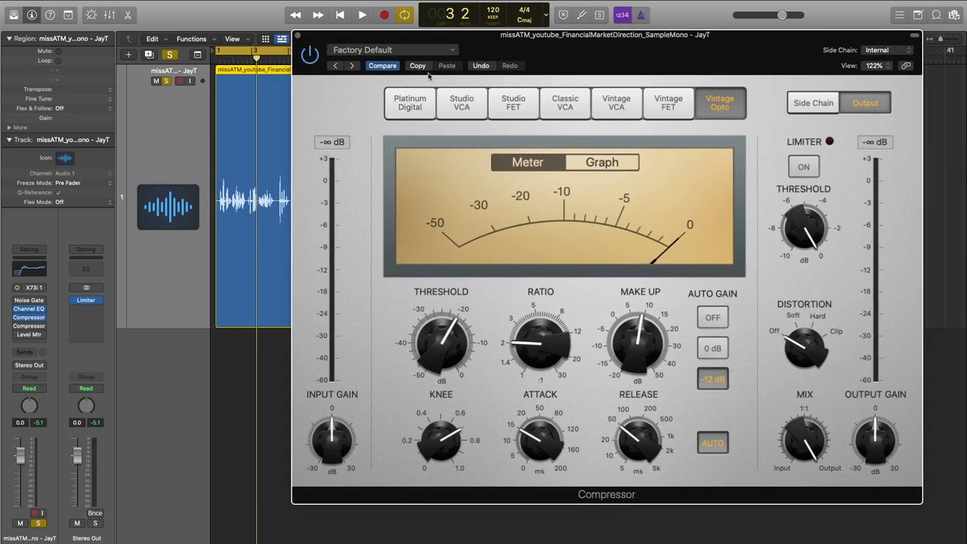
{"action": "left_click", "coordinate": [22, 300]}
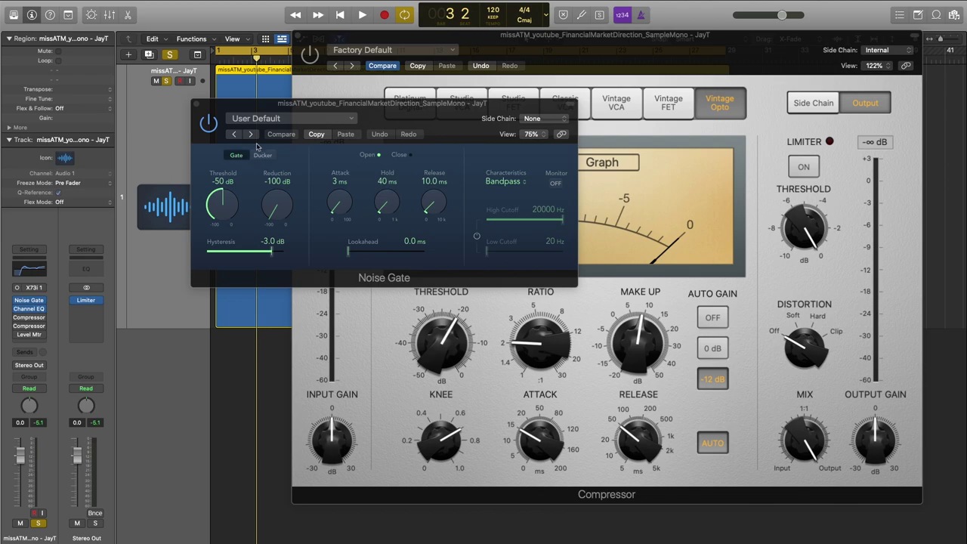
{"action": "left_click_drag", "start_coordinate": [333, 98], "coordinate": [479, 115]}
{"action": "left_click", "coordinate": [296, 35]}
{"action": "left_click", "coordinate": [296, 35]}
{"action": "left_click", "coordinate": [521, 250]}
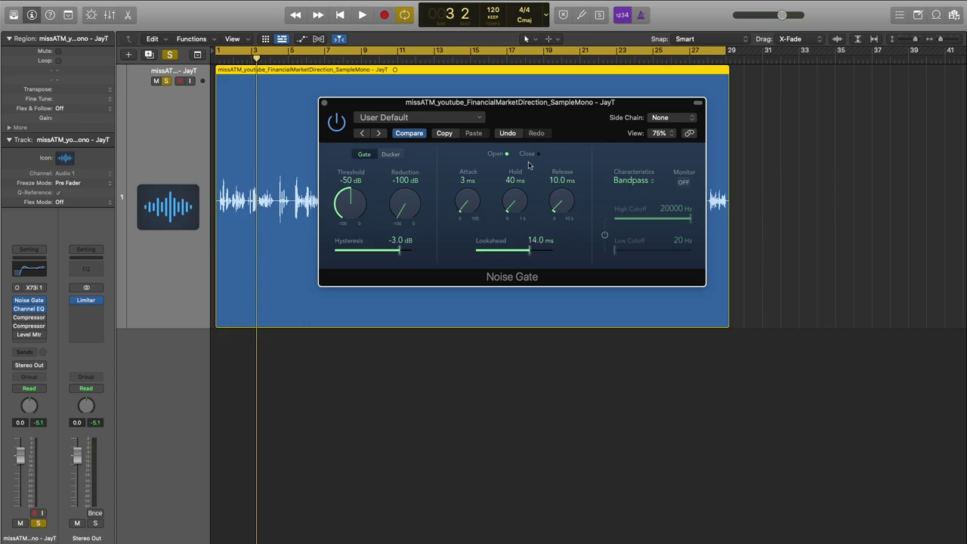
{"action": "left_click_drag", "start_coordinate": [463, 106], "coordinate": [496, 125]}
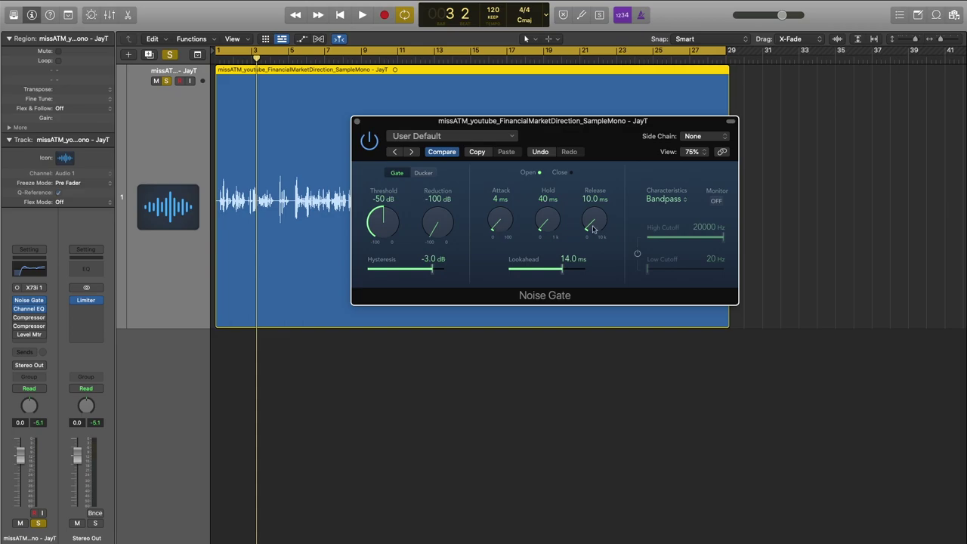
During playback, set the gate's threshold to -39 dB, reduction -78 dB, release 85.5 ms, lookahead 14.4 ms and hysteresis about -6.0 dB
{"action": "key", "text": "space"}
{"action": "left_click_drag", "start_coordinate": [593, 199], "coordinate": [593, 178]}
{"action": "left_click_drag", "start_coordinate": [434, 226], "coordinate": [382, 213]}
{"action": "key", "text": "Return"}
{"action": "left_click_drag", "start_coordinate": [562, 268], "coordinate": [564, 268]}
{"action": "left_click_drag", "start_coordinate": [431, 269], "coordinate": [421, 269]}
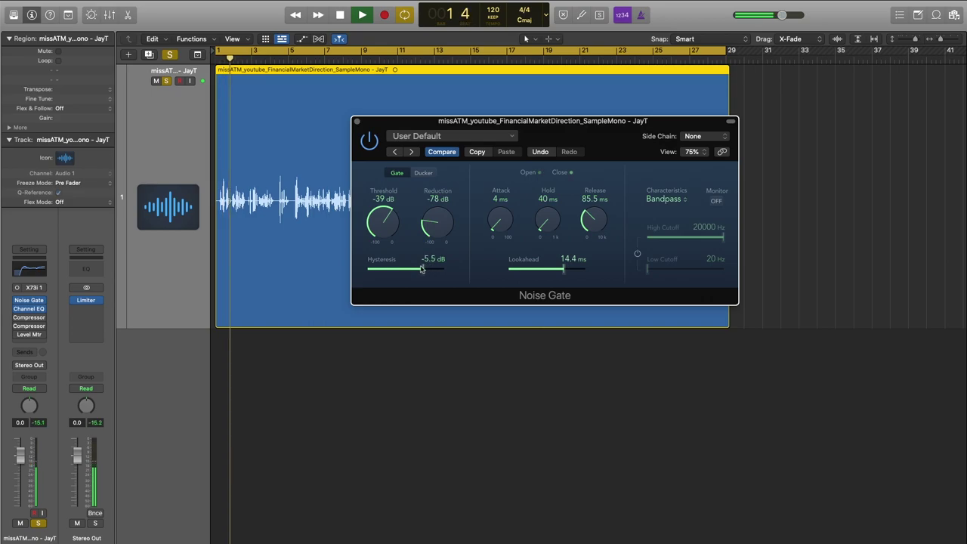
Set the gate's attack and hold to 0 ms, release to 137.8 ms and reduction to -100 dB, and stop playback
{"action": "left_click_drag", "start_coordinate": [498, 220], "coordinate": [499, 230]}
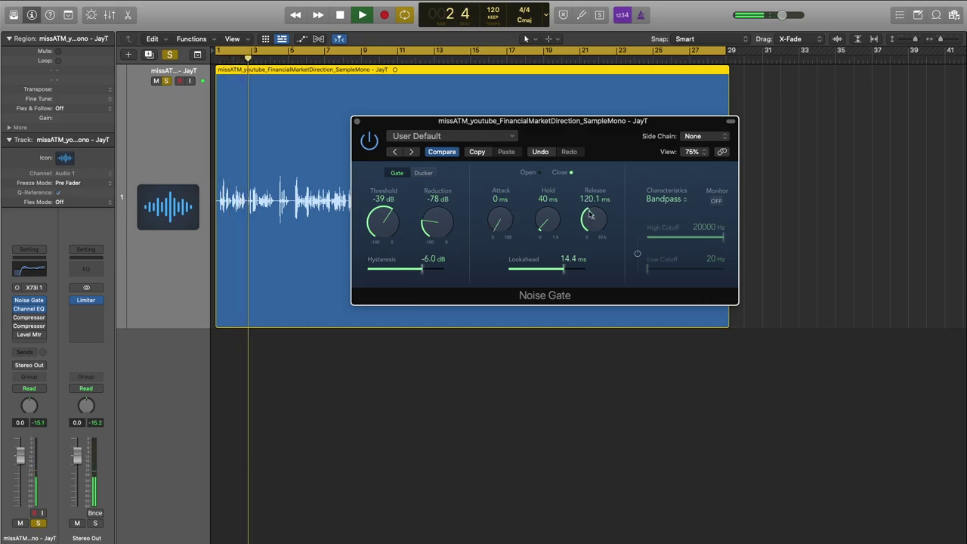
{"action": "left_click_drag", "start_coordinate": [601, 227], "coordinate": [602, 217]}
{"action": "left_click_drag", "start_coordinate": [427, 222], "coordinate": [376, 226]}
{"action": "scroll", "coordinate": [376, 226], "scroll_direction": "up", "scroll_amount": 1}
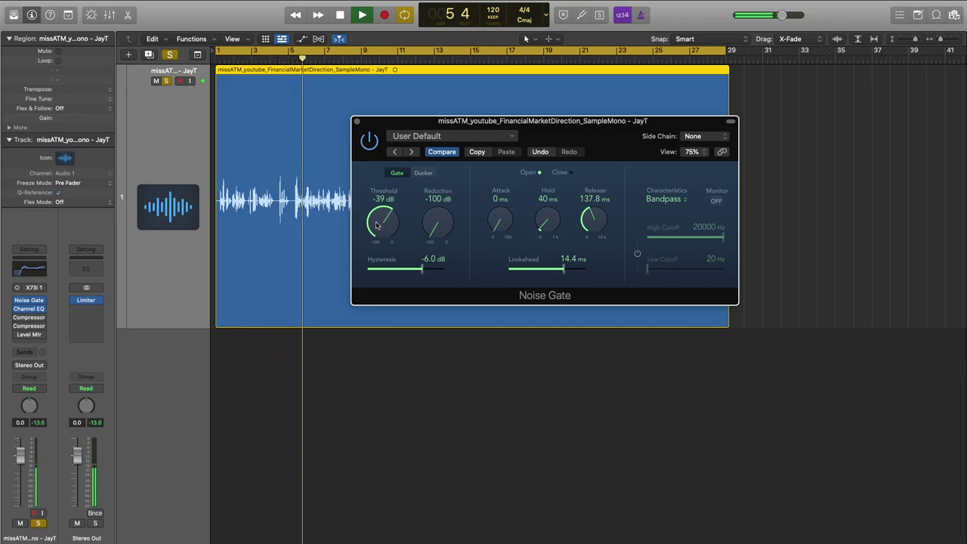
{"action": "key", "text": "space"}
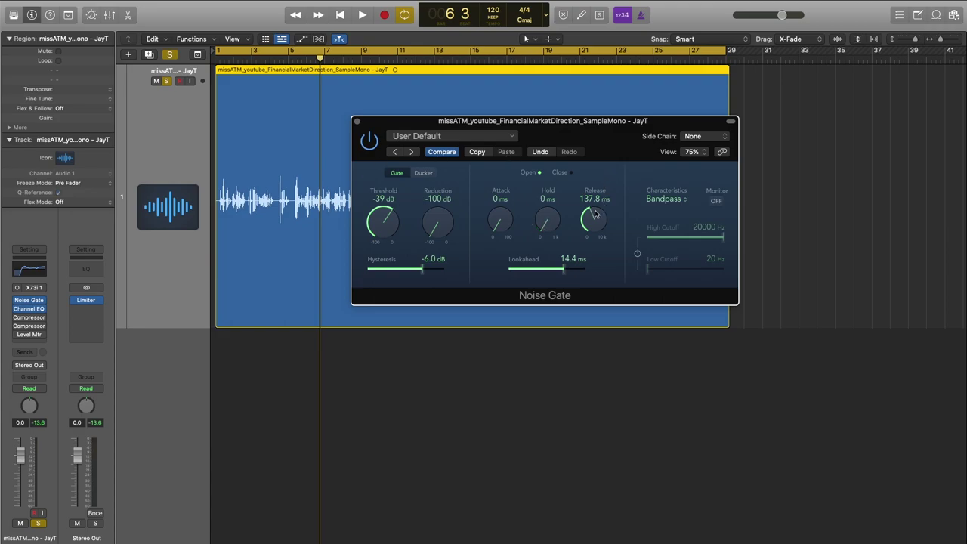
Play from bar 4 with cycling off, set the gate's release to 124.2 ms and threshold to about -41 dB, and close it
{"action": "left_click", "coordinate": [281, 121]}
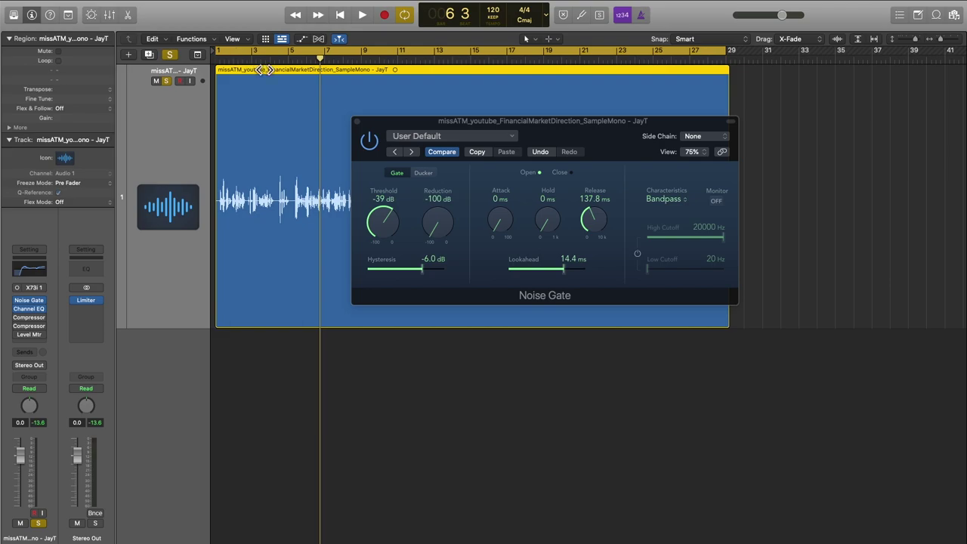
{"action": "left_click", "coordinate": [270, 65]}
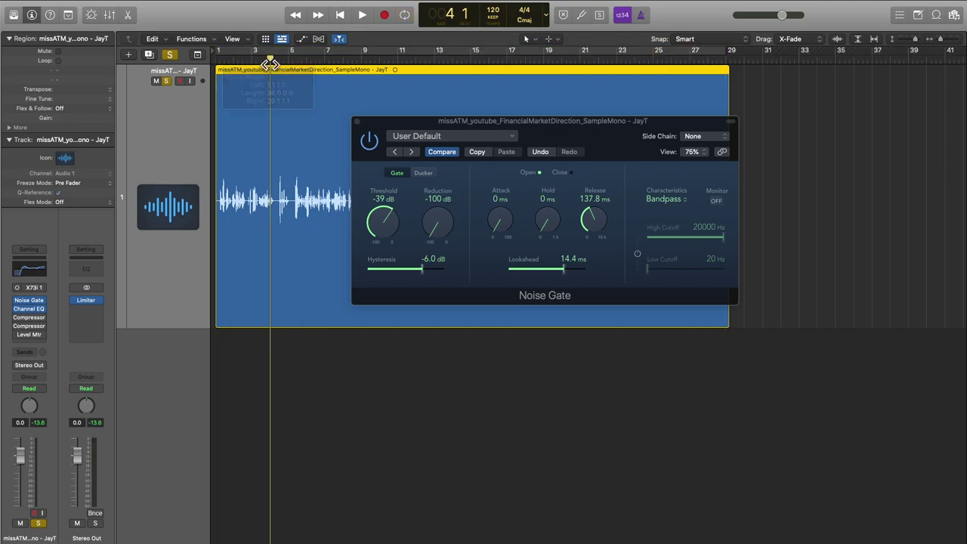
{"action": "key", "text": "space"}
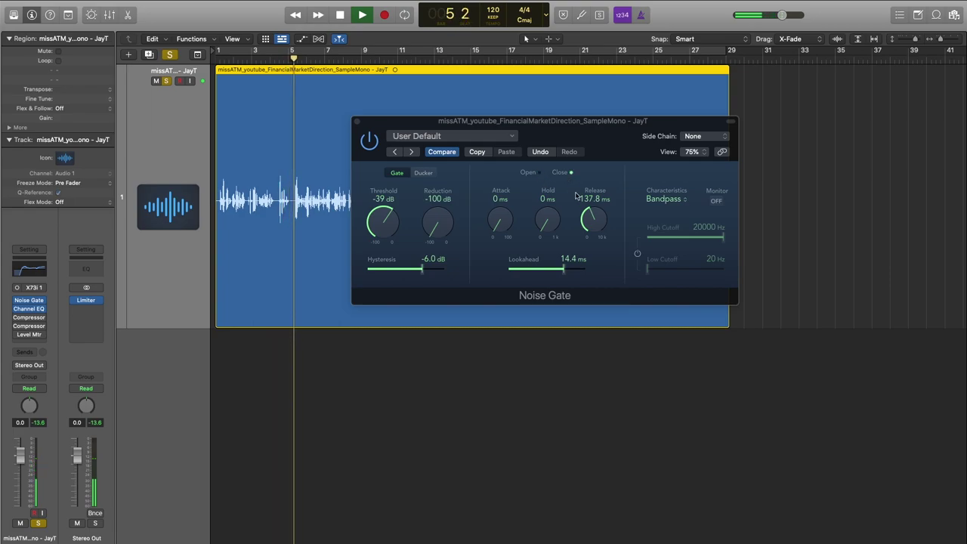
{"action": "left_click", "coordinate": [453, 222]}
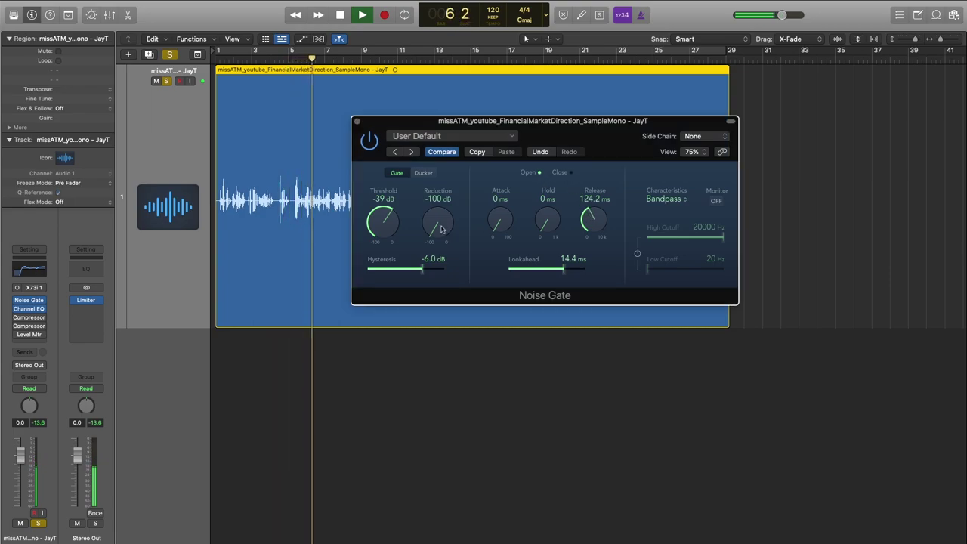
{"action": "left_click_drag", "start_coordinate": [388, 221], "coordinate": [387, 224]}
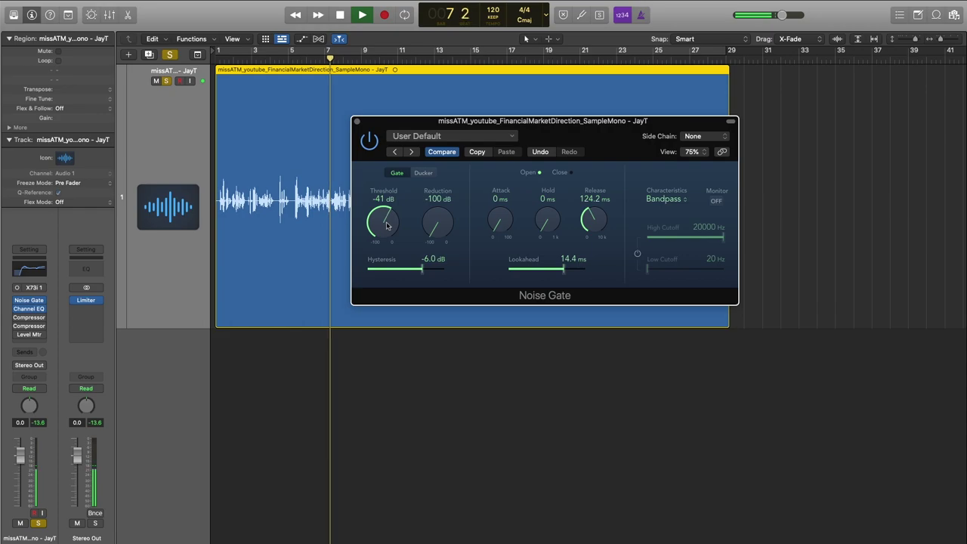
{"action": "key", "text": "space"}
{"action": "left_click", "coordinate": [357, 121]}
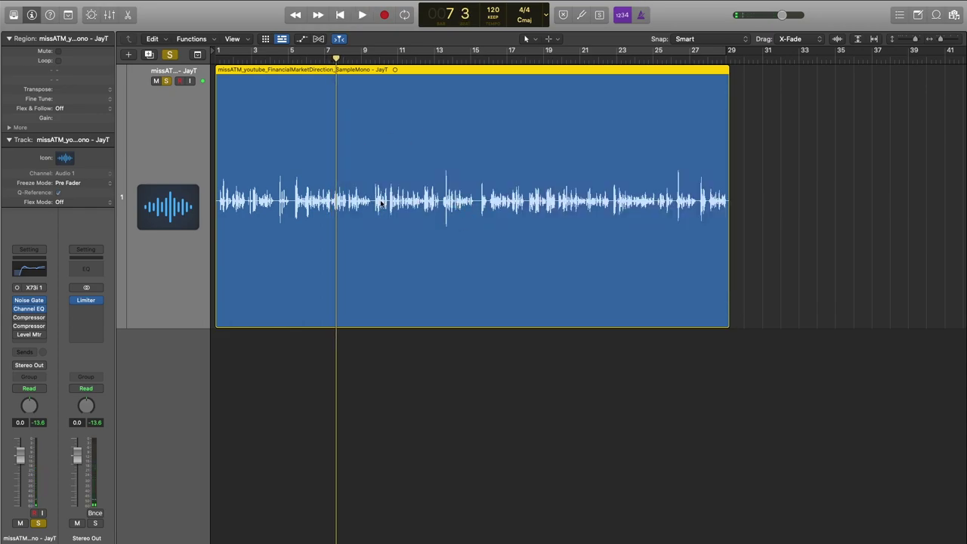
Re-enable the first Compressor, turn its auto gain off, set the distortion to Soft, and lower the threshold slightly
{"action": "mouse_move", "coordinate": [29, 318]}
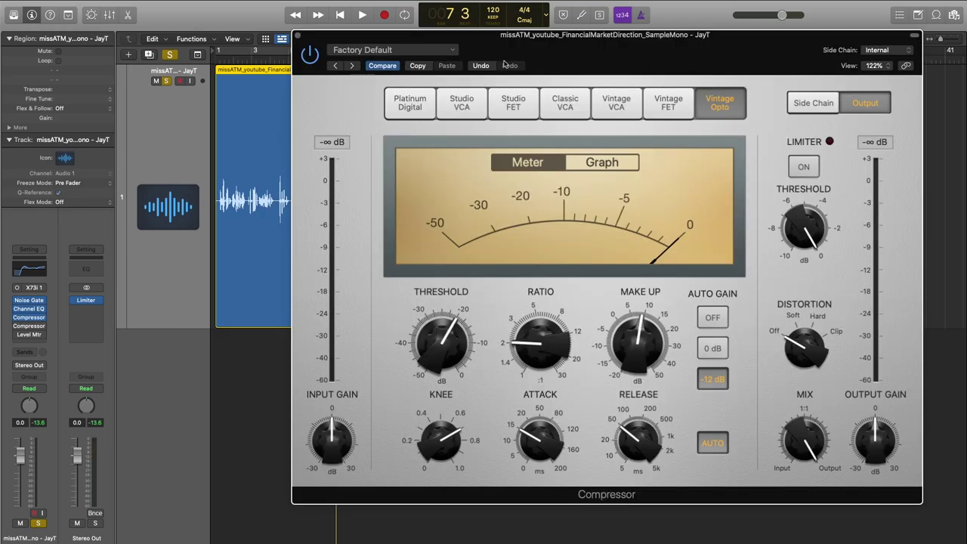
{"action": "left_click_drag", "start_coordinate": [504, 64], "coordinate": [452, 65]}
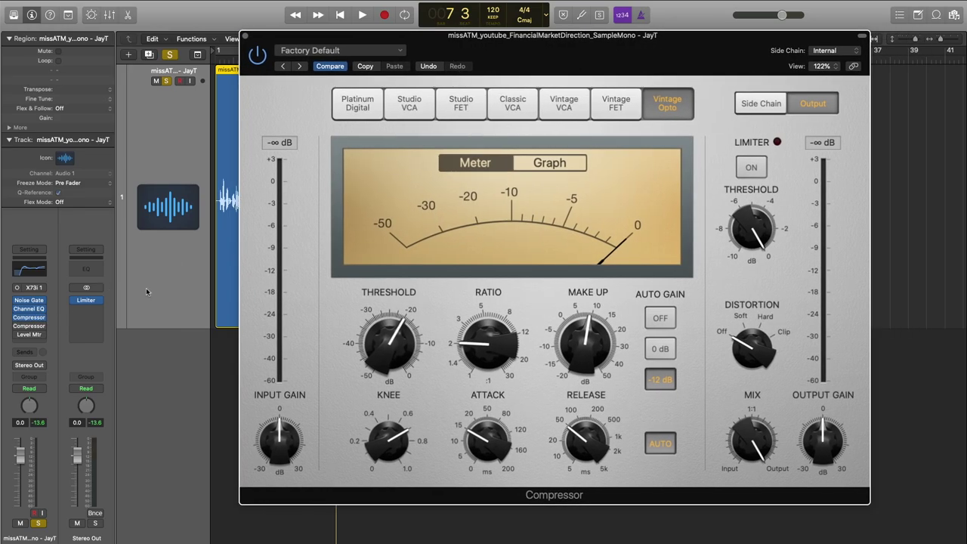
{"action": "key", "text": "space"}
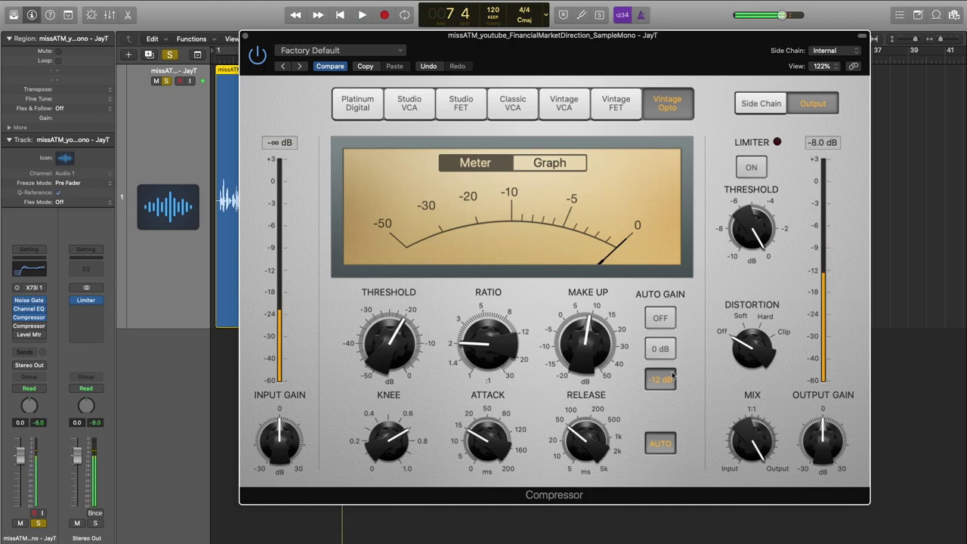
{"action": "left_click", "coordinate": [663, 320]}
{"action": "left_click", "coordinate": [742, 317]}
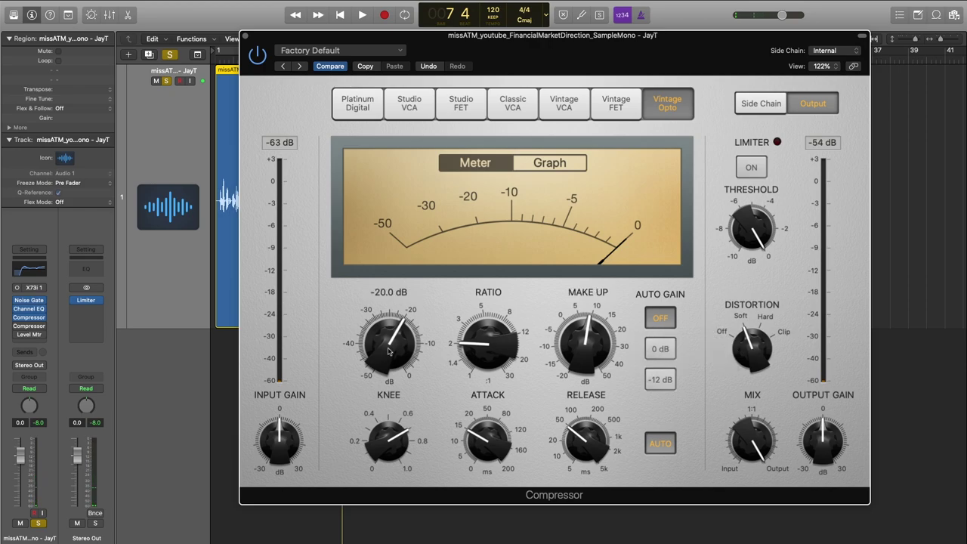
{"action": "left_click_drag", "start_coordinate": [389, 341], "coordinate": [388, 357]}
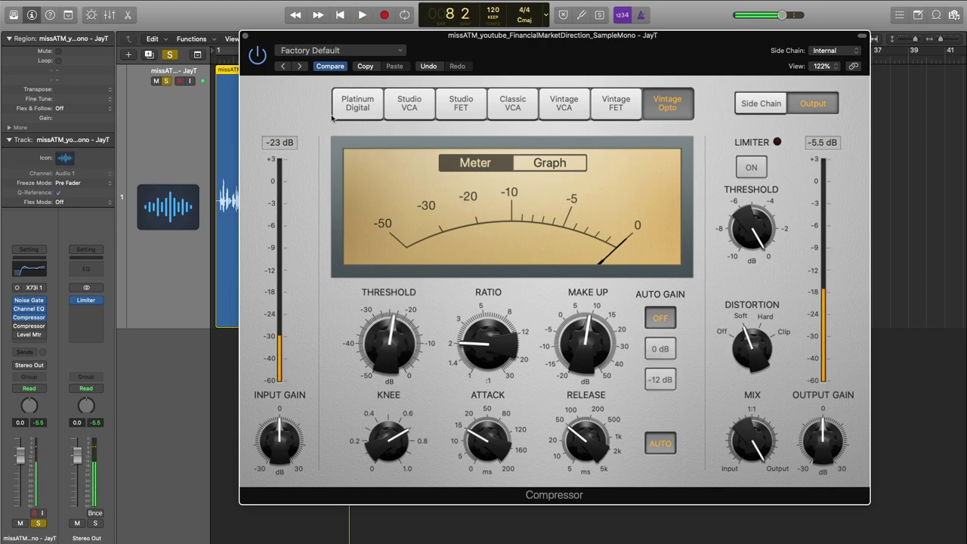
Set the Compressor's attack to about 5 ms, ratio to about 8:1 and threshold to -31.5 dB while playing the recording
{"action": "left_click_drag", "start_coordinate": [378, 43], "coordinate": [750, 246]}
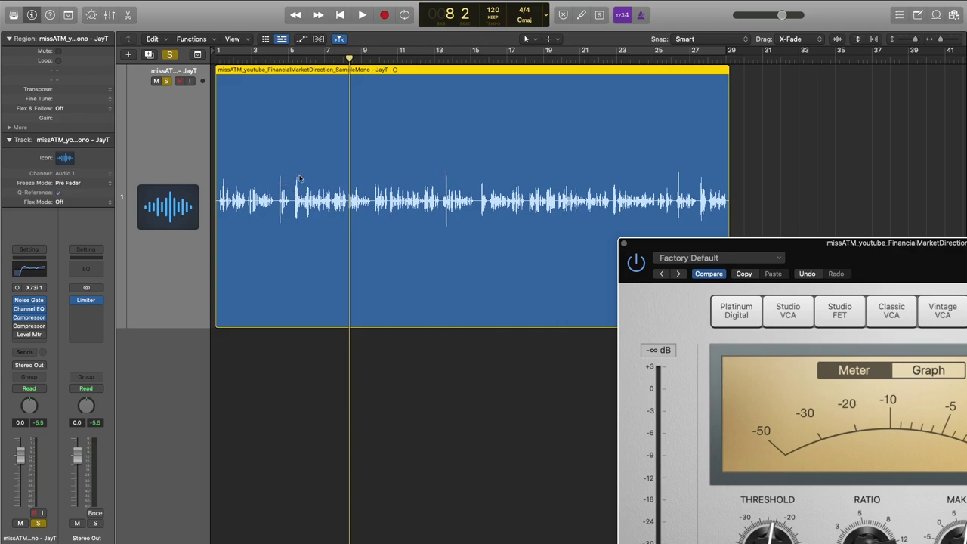
{"action": "left_click_drag", "start_coordinate": [674, 242], "coordinate": [324, 61]}
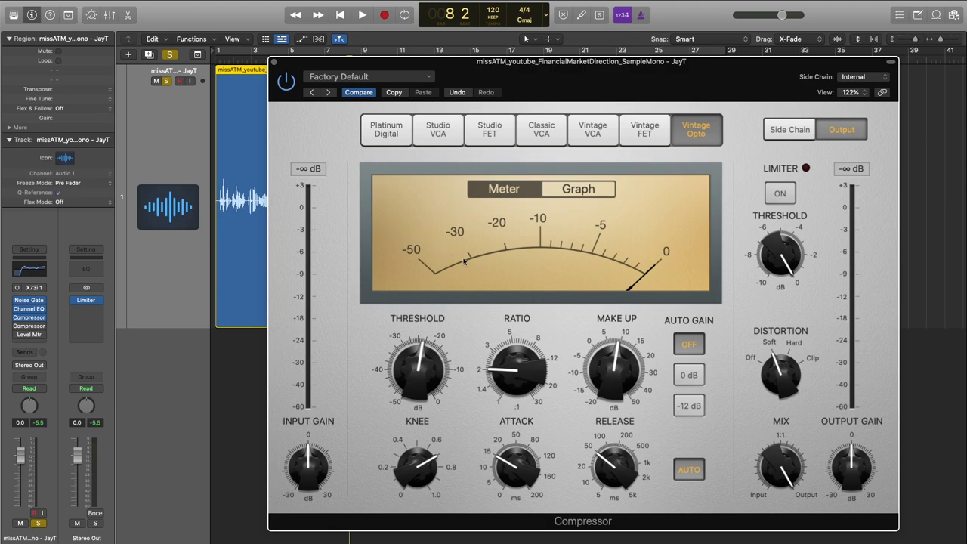
{"action": "left_click_drag", "start_coordinate": [510, 457], "coordinate": [505, 479]}
{"action": "mouse_move", "coordinate": [420, 382]}
{"action": "key", "text": "space"}
{"action": "left_click_drag", "start_coordinate": [417, 361], "coordinate": [420, 385]}
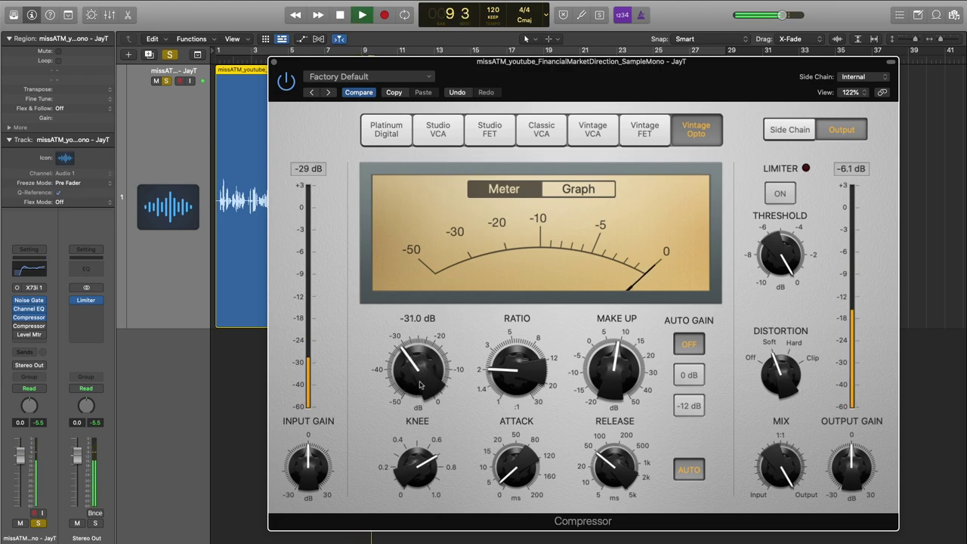
{"action": "left_click_drag", "start_coordinate": [511, 372], "coordinate": [478, 319]}
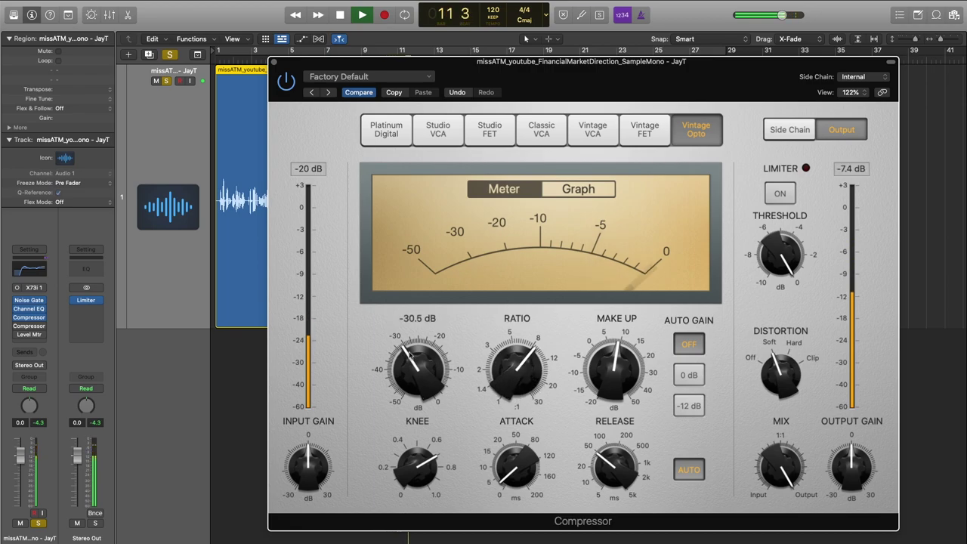
{"action": "left_click_drag", "start_coordinate": [413, 357], "coordinate": [413, 359]}
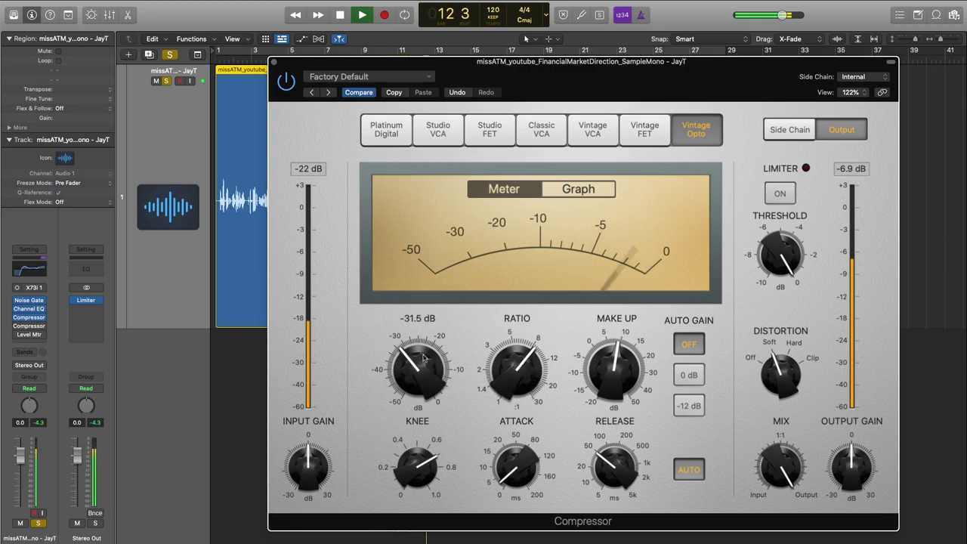
{"action": "key", "text": "space"}
Loop bars 4 to 6 and turn off the Compressor's automatic release, playing the loop with each release mode
{"action": "left_click_drag", "start_coordinate": [415, 61], "coordinate": [562, 64]}
{"action": "left_click_drag", "start_coordinate": [273, 51], "coordinate": [309, 50]}
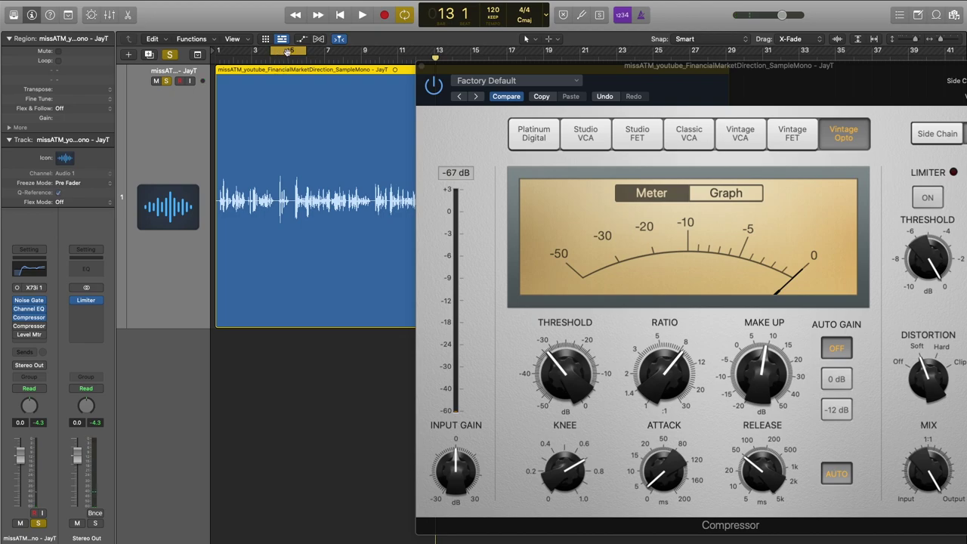
{"action": "key", "text": "space"}
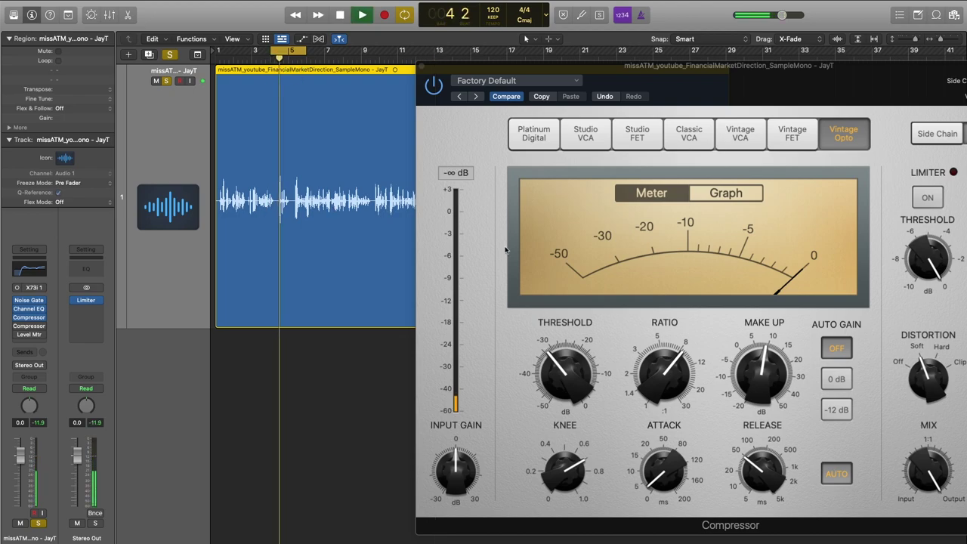
{"action": "key", "text": "space"}
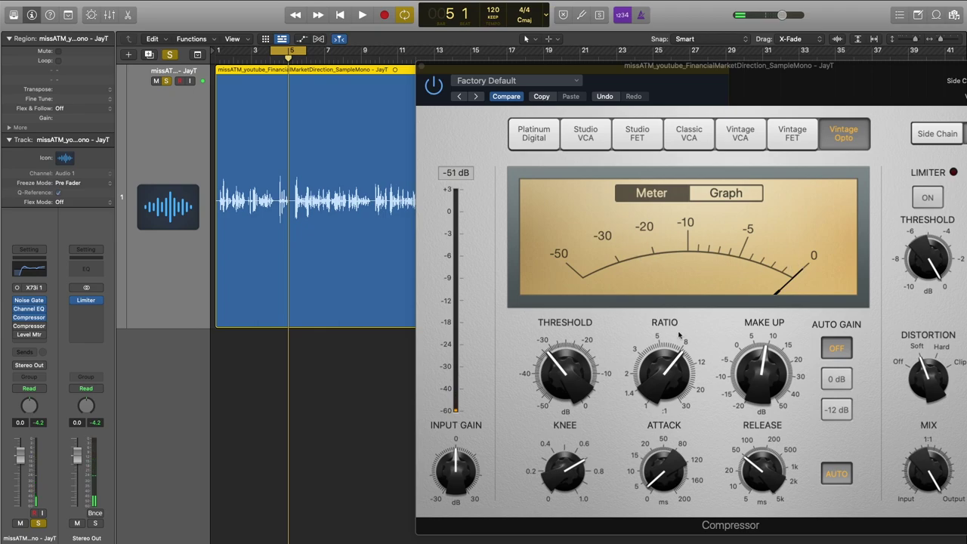
{"action": "left_click", "coordinate": [836, 473]}
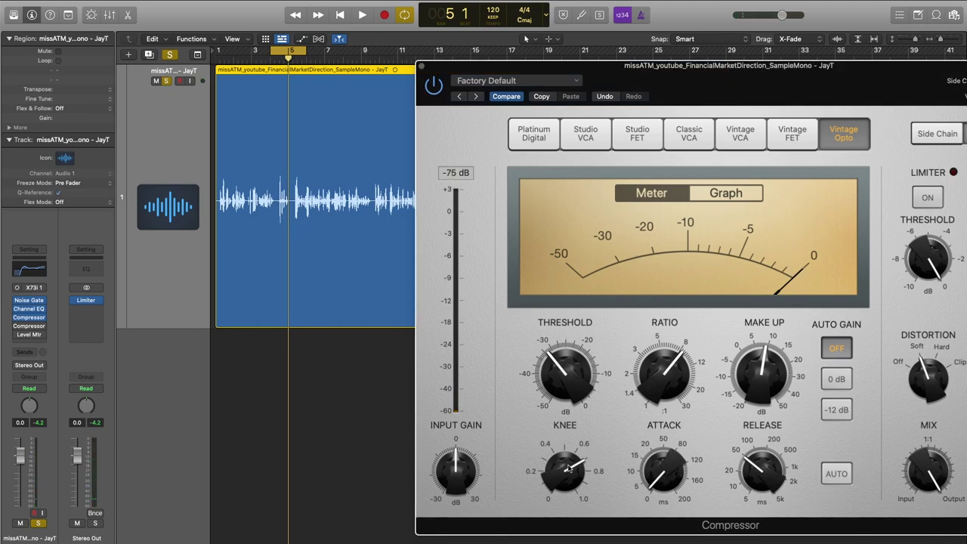
{"action": "key", "text": "space"}
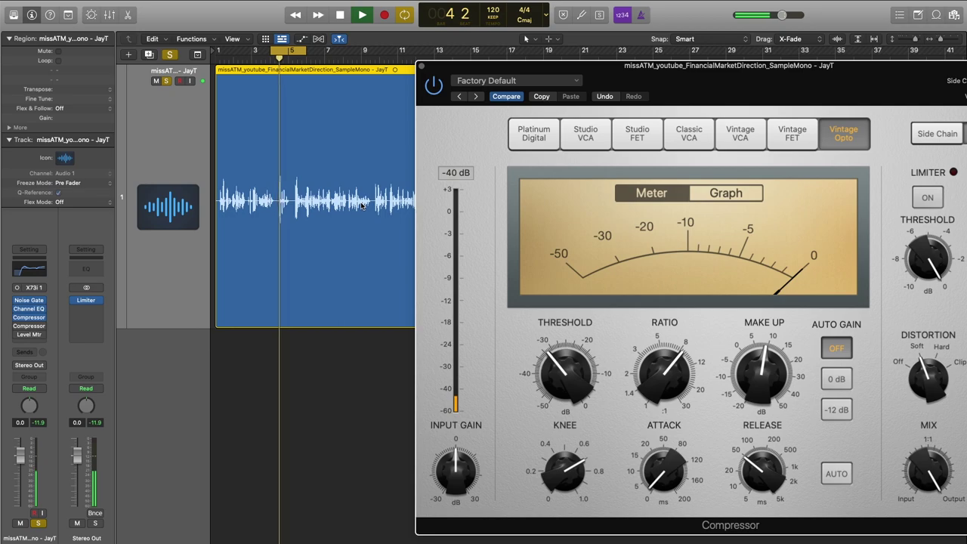
{"action": "key", "text": "space"}
Lower the Noise Gate's threshold to -47 dB, restart the looped playback and close the gate
{"action": "mouse_move", "coordinate": [19, 301]}
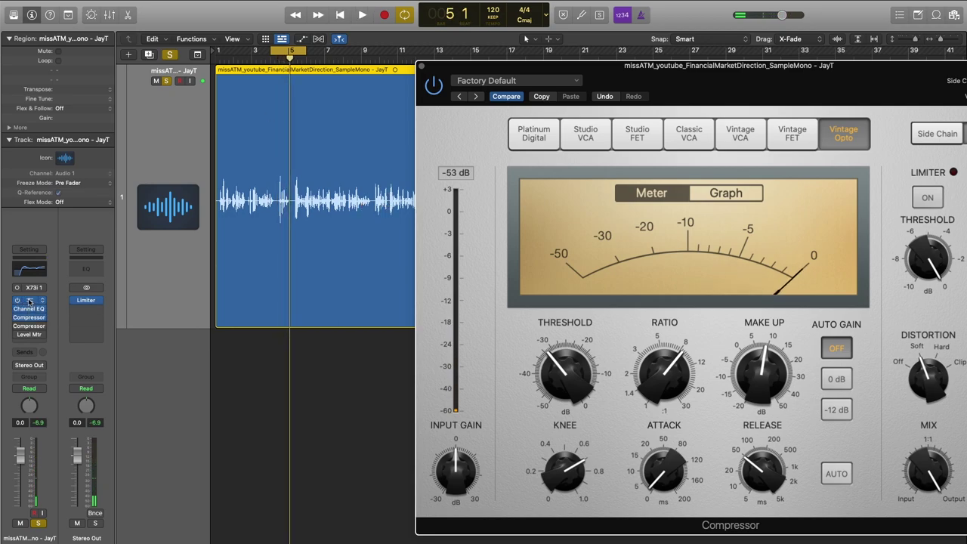
{"action": "left_click", "coordinate": [29, 301]}
{"action": "key", "text": "space"}
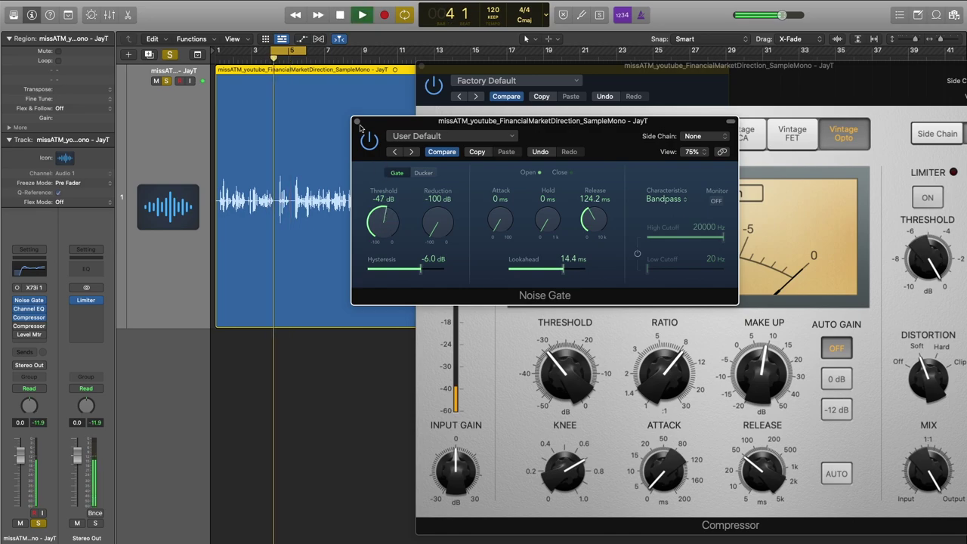
{"action": "left_click", "coordinate": [357, 121]}
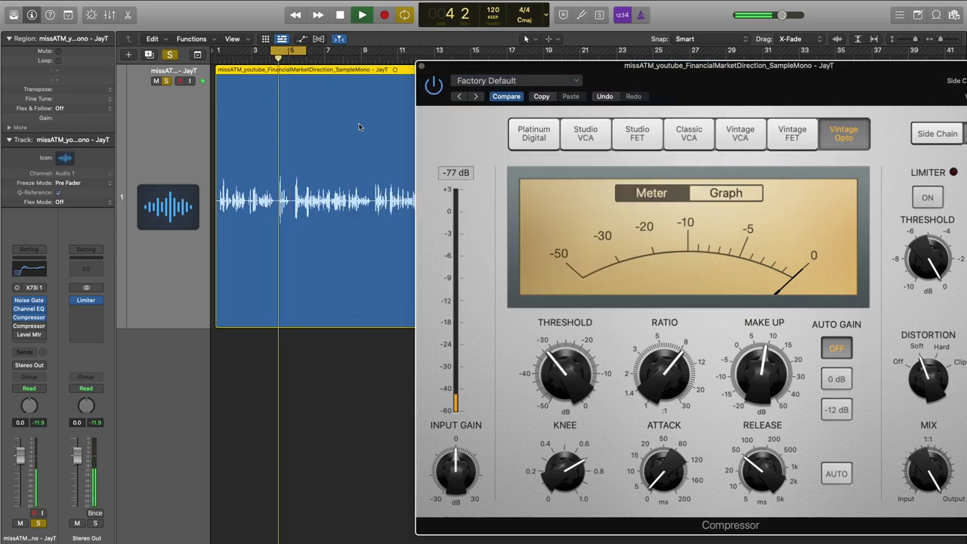
Readjust the Channel EQ bands against the looped section, close the EQ and restart playback
{"action": "left_click", "coordinate": [29, 309]}
{"action": "key", "text": "space"}
{"action": "mouse_move", "coordinate": [345, 186]}
{"action": "left_mouse_down"}
{"action": "mouse_move", "coordinate": [338, 197]}
{"action": "mouse_move", "coordinate": [335, 189]}
{"action": "left_mouse_up"}
{"action": "left_click_drag", "start_coordinate": [481, 221], "coordinate": [413, 229]}
{"action": "key", "text": "space"}
{"action": "left_click", "coordinate": [47, 47]}
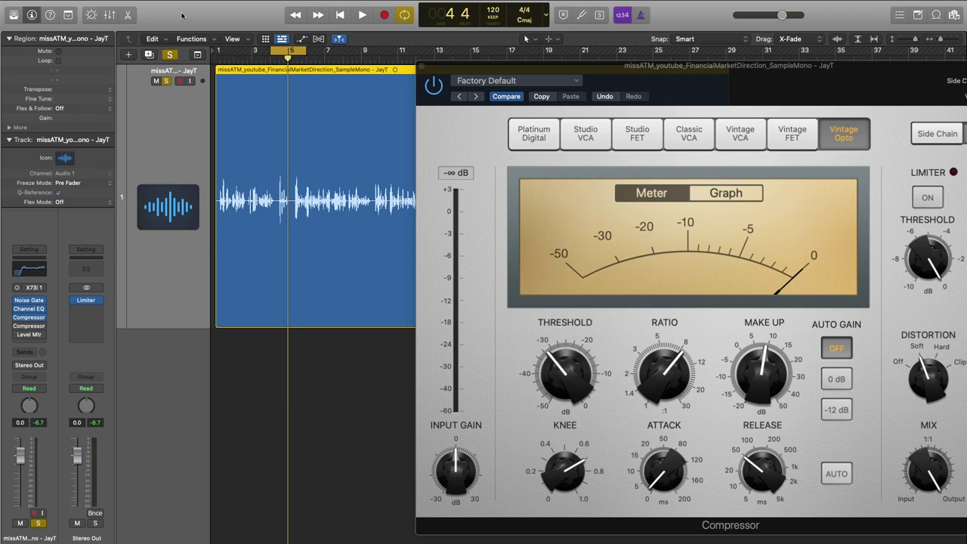
{"action": "key", "text": "space"}
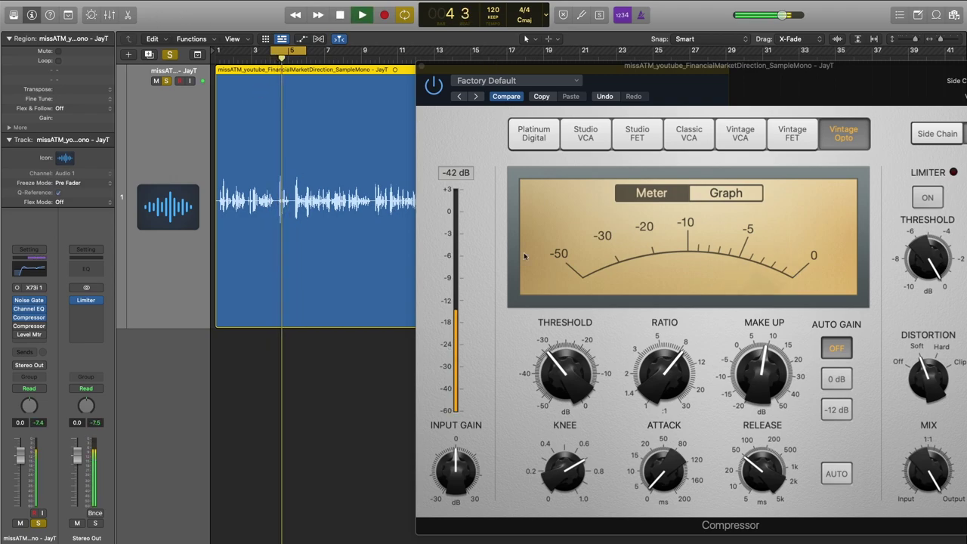
Set the first Compressor's threshold to -31 dB while playing the looped section
{"action": "key", "text": "space"}
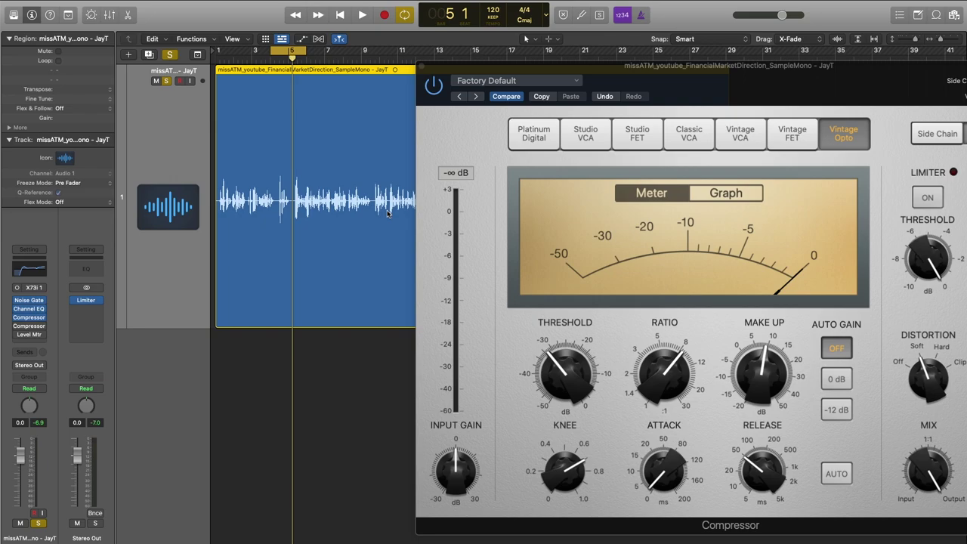
{"action": "key", "text": "space"}
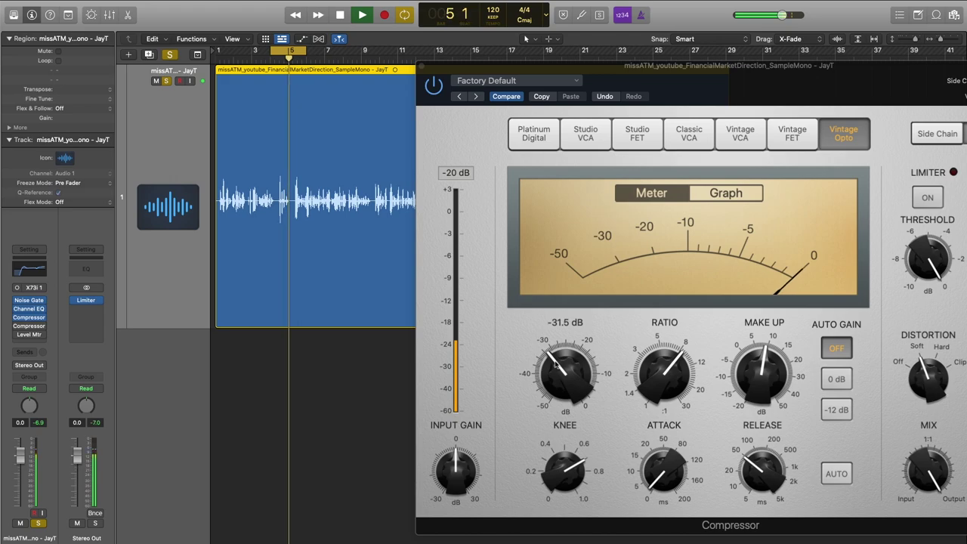
{"action": "left_click_drag", "start_coordinate": [557, 363], "coordinate": [557, 362]}
{"action": "key", "text": "space"}
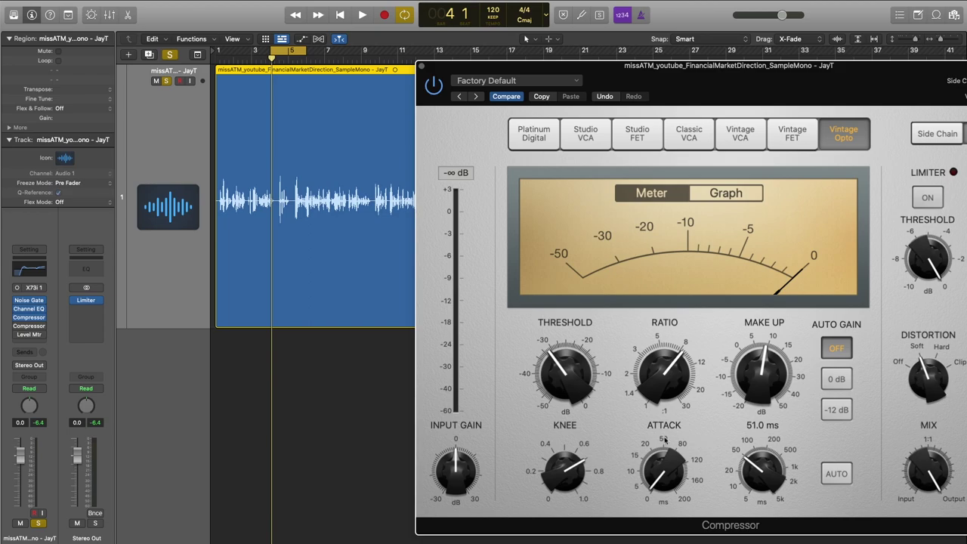
{"action": "left_click_drag", "start_coordinate": [689, 77], "coordinate": [533, 55]}
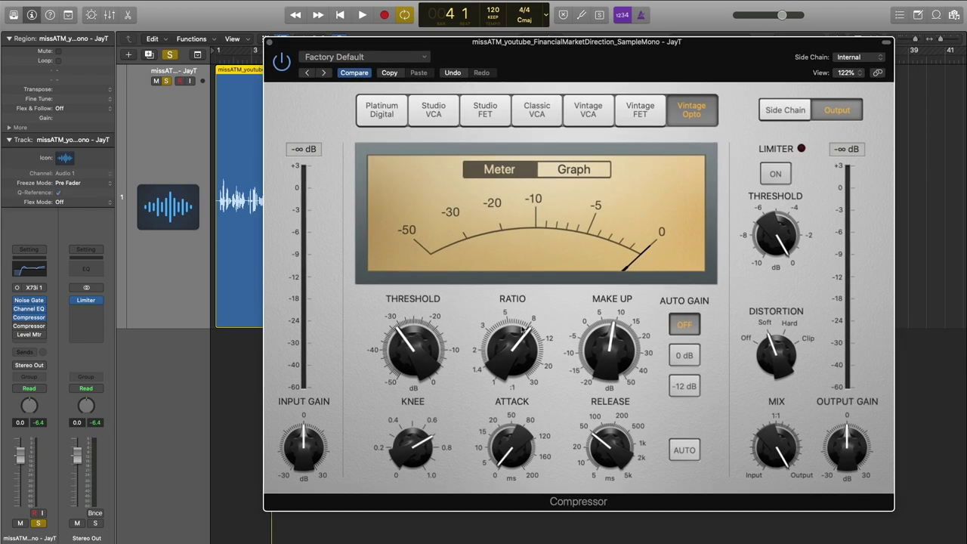
{"action": "key", "text": "space"}
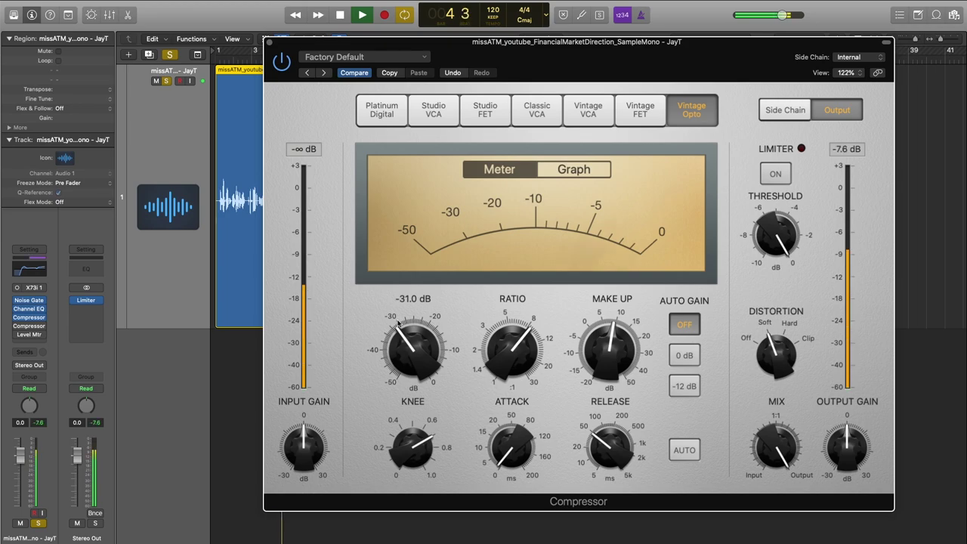
Lower the Compressor's make-up gain to about 2.5 dB, comparing the loop with the plug-in bypassed and active
{"action": "mouse_move", "coordinate": [593, 346]}
{"action": "scroll", "coordinate": [593, 345], "scroll_direction": "down", "scroll_amount": 5}
{"action": "key", "text": "space"}
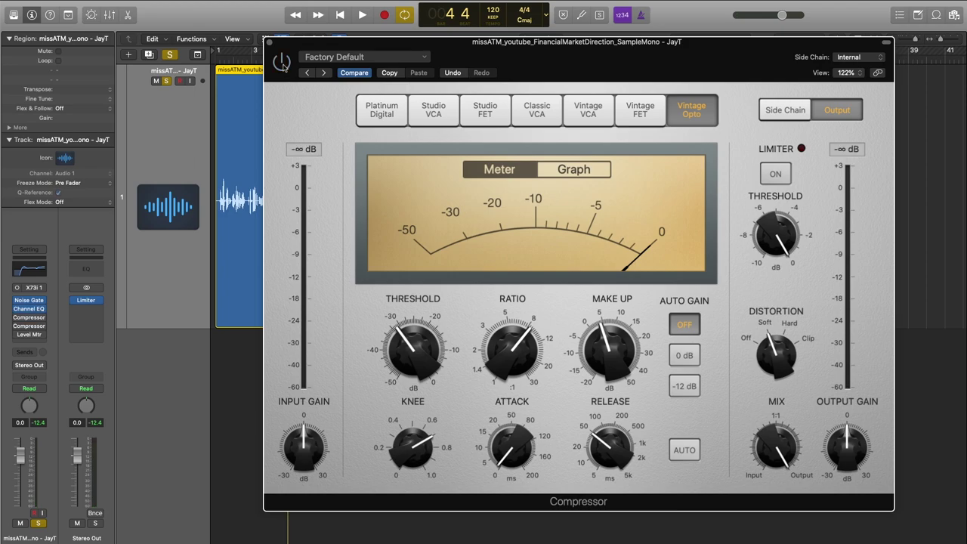
{"action": "key", "text": "space"}
{"action": "left_click", "coordinate": [281, 62]}
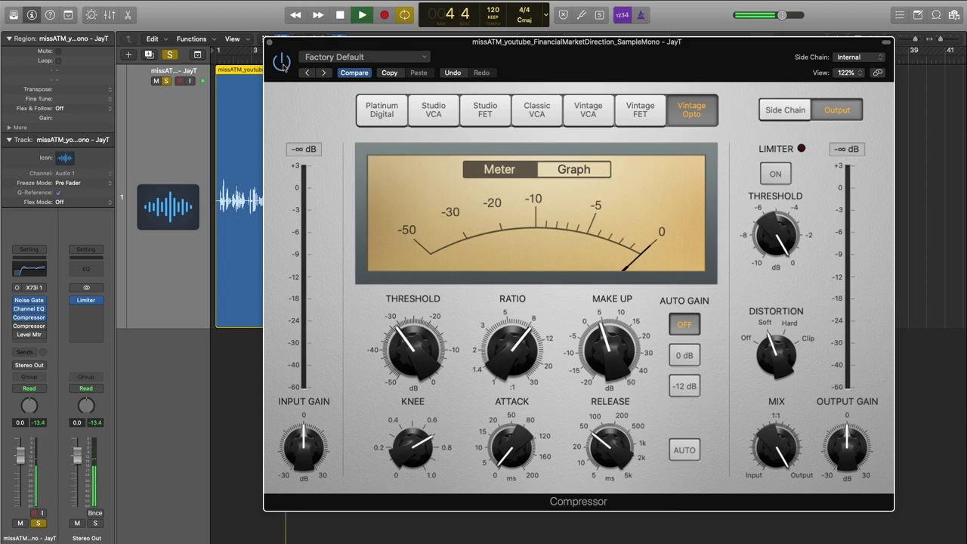
{"action": "left_click_drag", "start_coordinate": [608, 346], "coordinate": [606, 352]}
{"action": "left_click", "coordinate": [279, 62]}
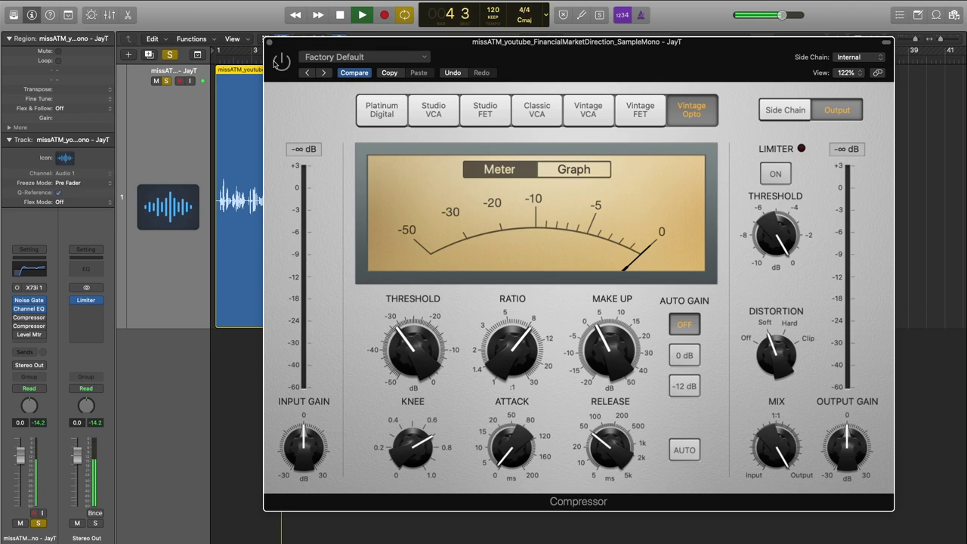
{"action": "key", "text": "space"}
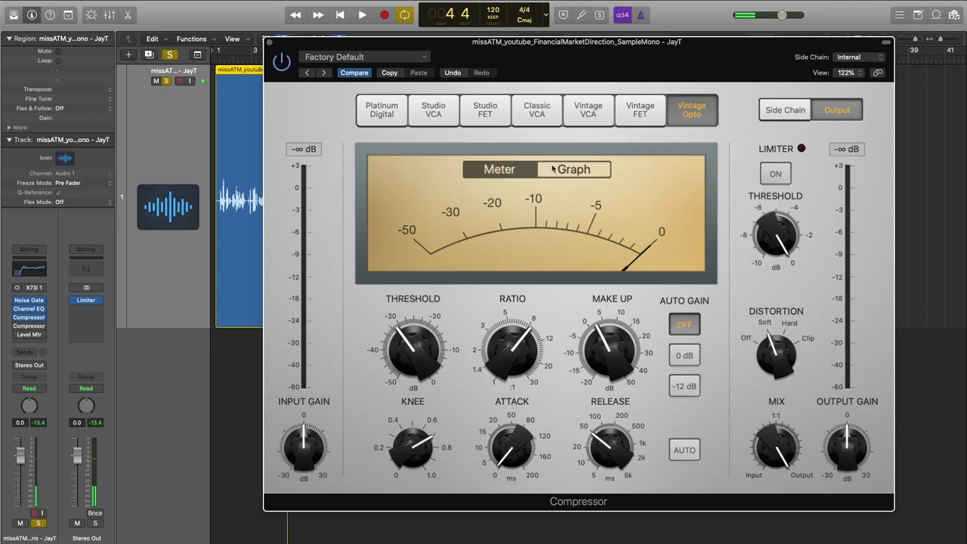
Switch the Compressor to its graph view, turn off looping, play a further section to watch the gain reduction, and close the plug-in
{"action": "left_click", "coordinate": [572, 172]}
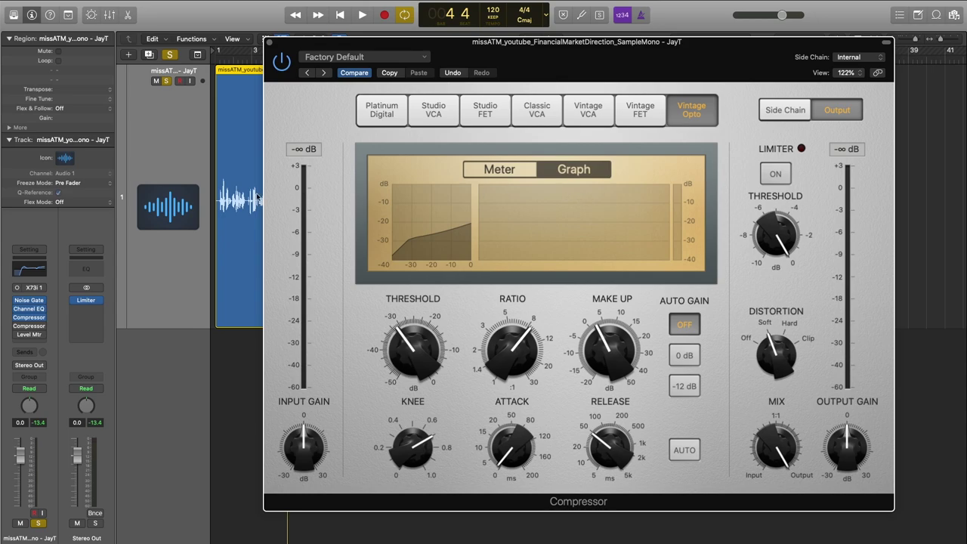
{"action": "key", "text": "space"}
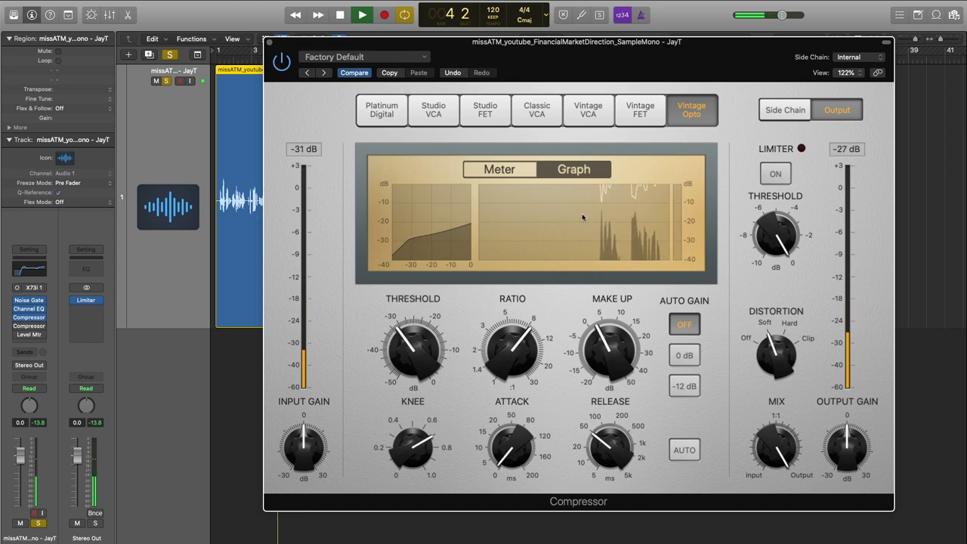
{"action": "key", "text": "space"}
{"action": "mouse_move", "coordinate": [328, 50]}
{"action": "left_mouse_down"}
{"action": "mouse_move", "coordinate": [333, 80]}
{"action": "mouse_move", "coordinate": [335, 49]}
{"action": "left_mouse_up"}
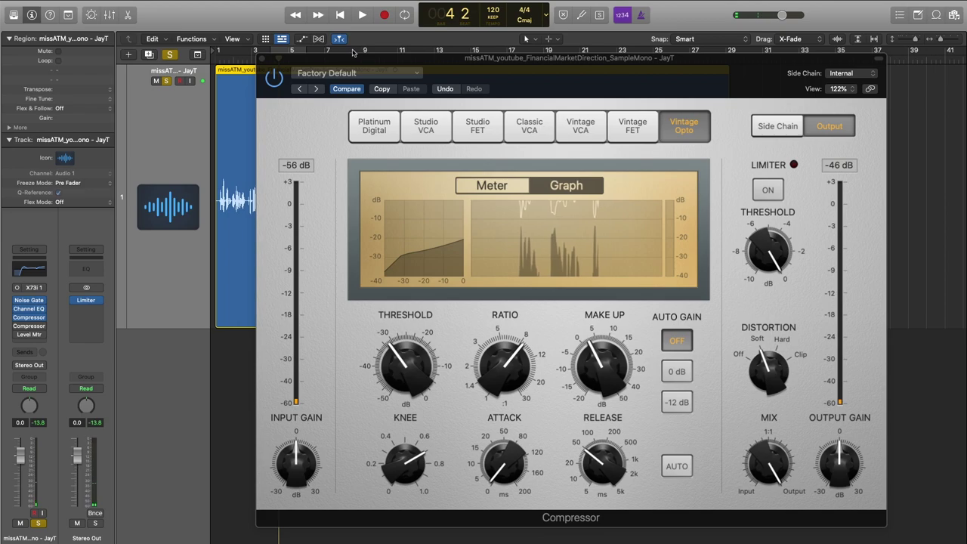
{"action": "left_click", "coordinate": [357, 50]}
{"action": "key", "text": "space"}
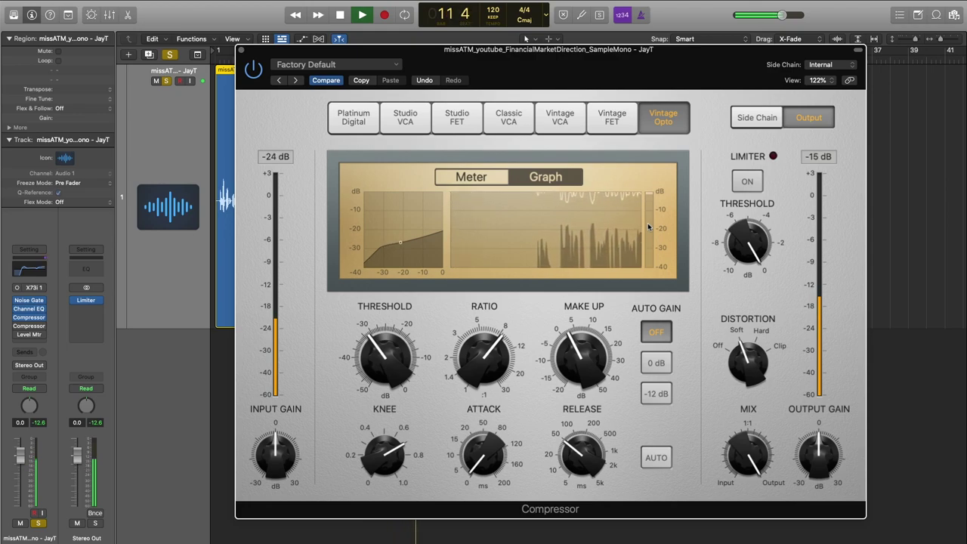
{"action": "key", "text": "space"}
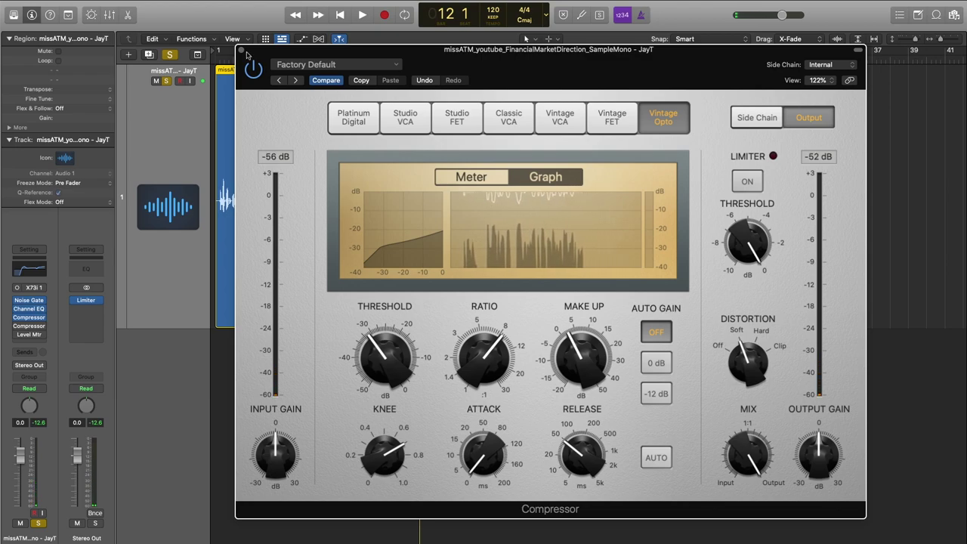
{"action": "key", "text": "super+w"}
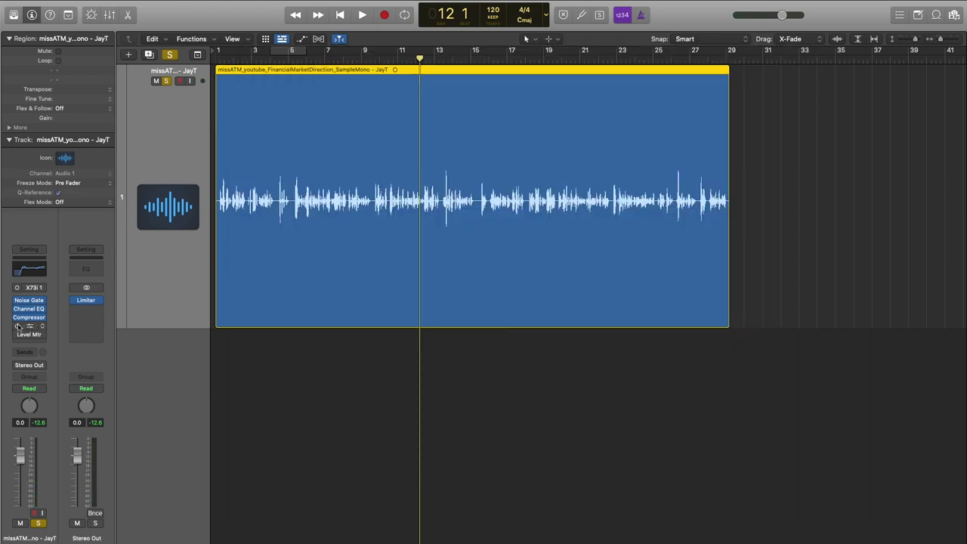
Activate the second Compressor, set its knee to about 1.0, and turn off automatic release and auto gain
{"action": "left_click", "coordinate": [28, 325]}
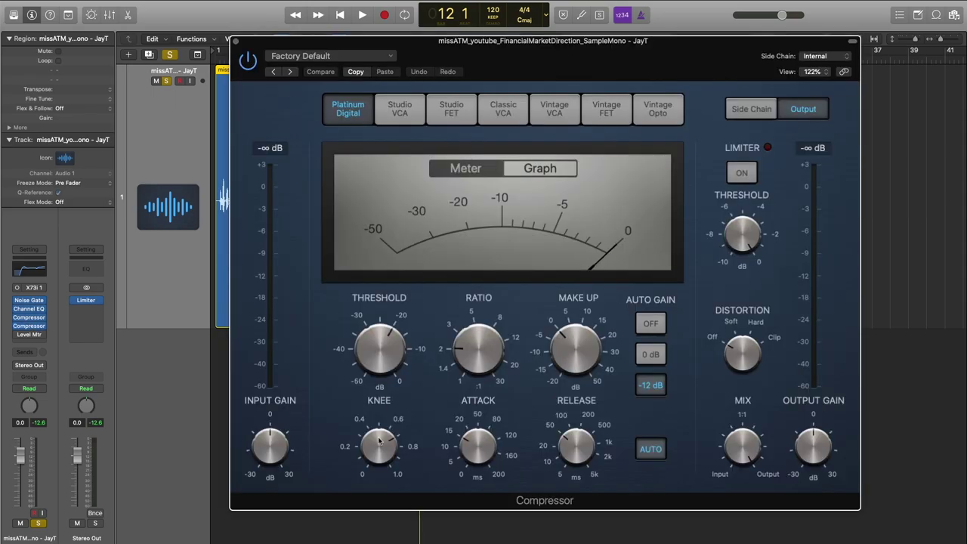
{"action": "left_click_drag", "start_coordinate": [379, 441], "coordinate": [379, 435]}
{"action": "left_click_drag", "start_coordinate": [407, 57], "coordinate": [404, 37]}
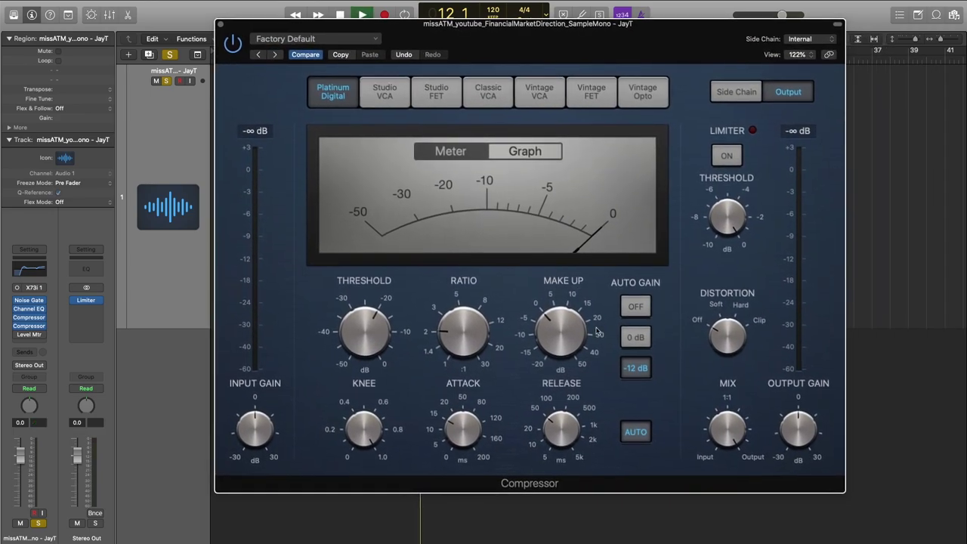
{"action": "left_click", "coordinate": [635, 431]}
{"action": "left_click", "coordinate": [635, 306]}
Set the second Compressor's ratio to about 3:1, attack to about 12 ms and threshold to about -35 dB, using the graph view
{"action": "mouse_move", "coordinate": [445, 333]}
{"action": "left_click_drag", "start_coordinate": [444, 333], "coordinate": [450, 313]}
{"action": "left_click_drag", "start_coordinate": [366, 332], "coordinate": [355, 367]}
{"action": "key", "text": "space"}
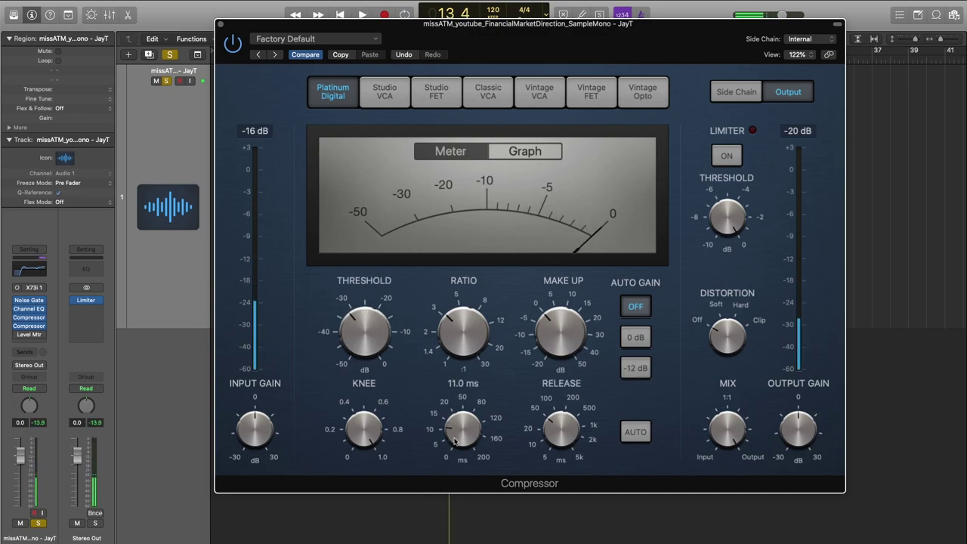
{"action": "key", "text": "space"}
{"action": "left_click", "coordinate": [525, 151]}
{"action": "left_click_drag", "start_coordinate": [360, 332], "coordinate": [358, 339]}
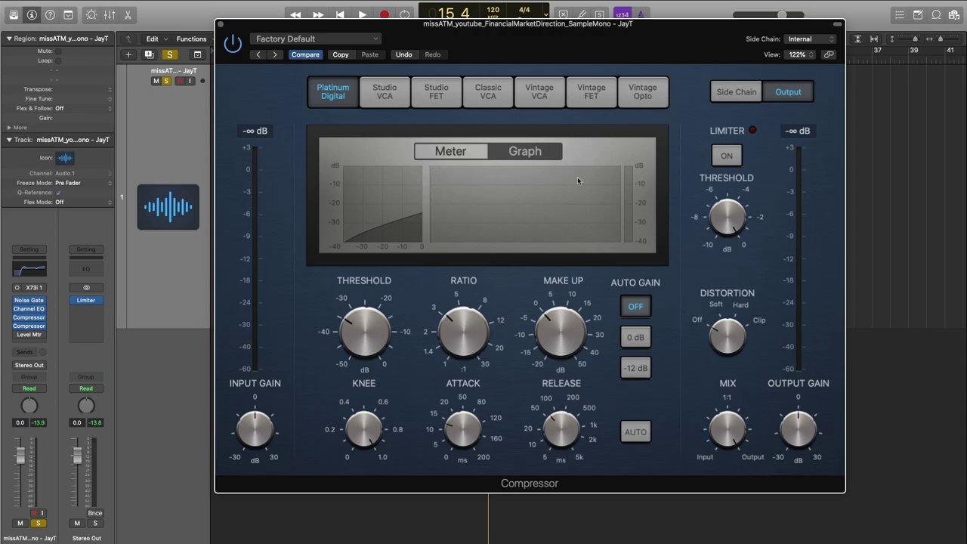
Raise the second Compressor's make-up gain to 5.5 dB during playback, comparing with the plug-in bypassed, and stop playback
{"action": "left_click_drag", "start_coordinate": [540, 62], "coordinate": [564, 51]}
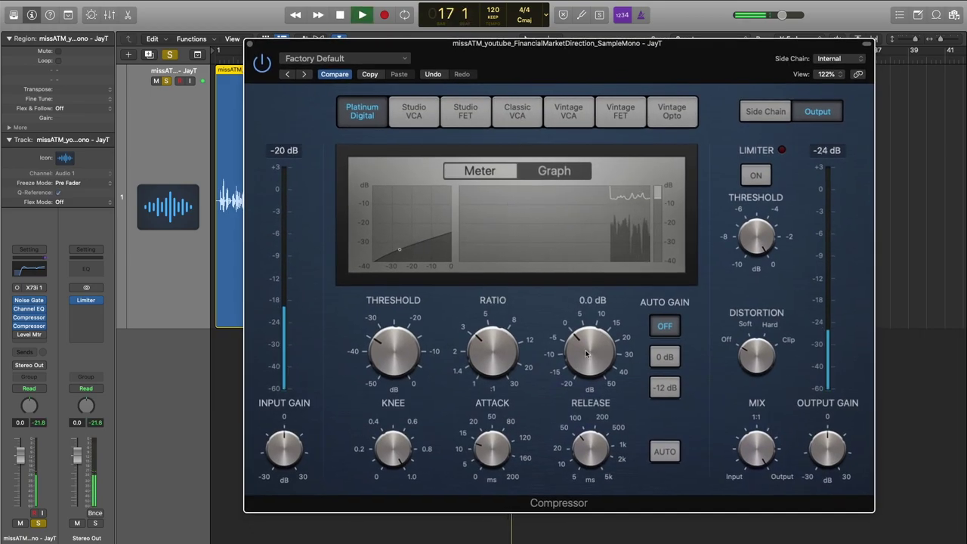
{"action": "left_click_drag", "start_coordinate": [609, 355], "coordinate": [583, 349]}
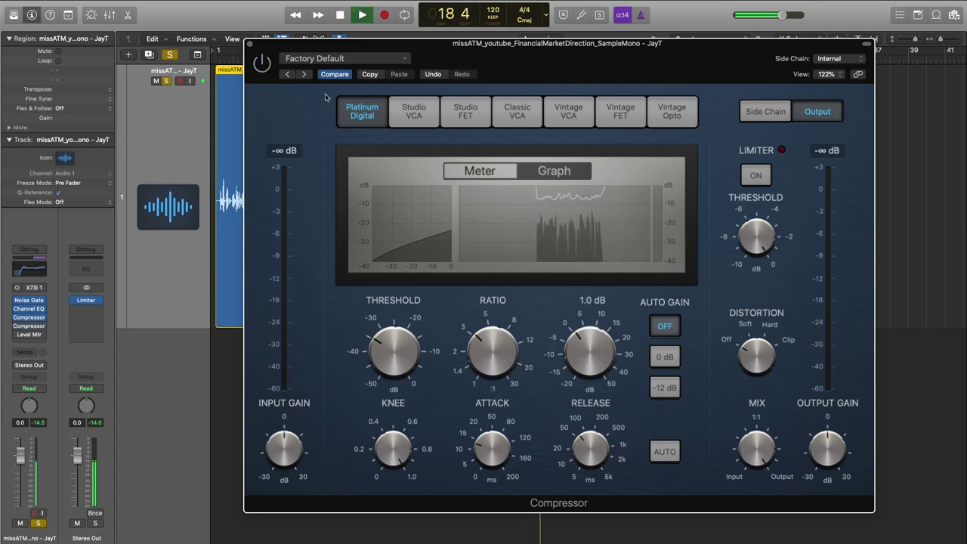
{"action": "left_click_drag", "start_coordinate": [590, 357], "coordinate": [589, 336]}
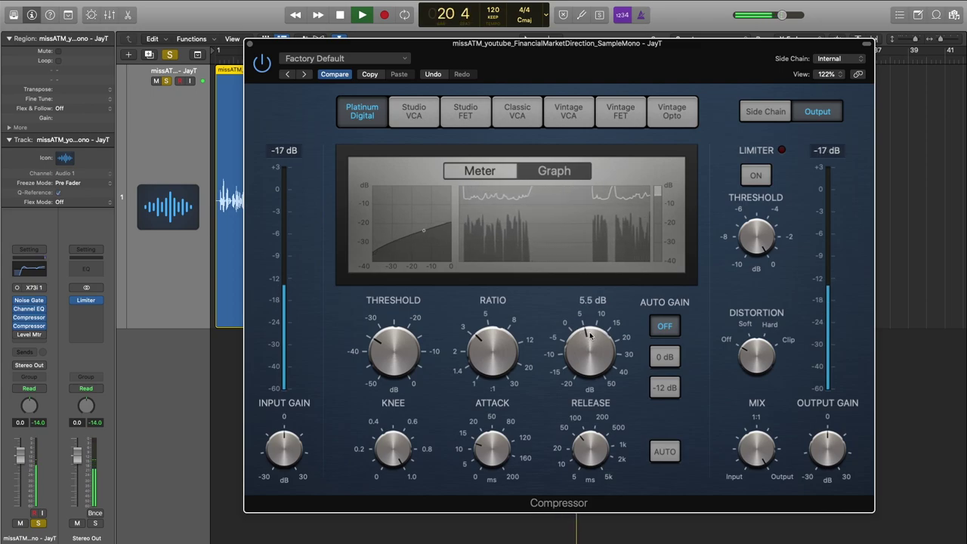
{"action": "left_click", "coordinate": [339, 15]}
Activate and open the Level Meter on the voice track and play the recording to check its peak level
{"action": "left_click_drag", "start_coordinate": [337, 45], "coordinate": [357, 52]}
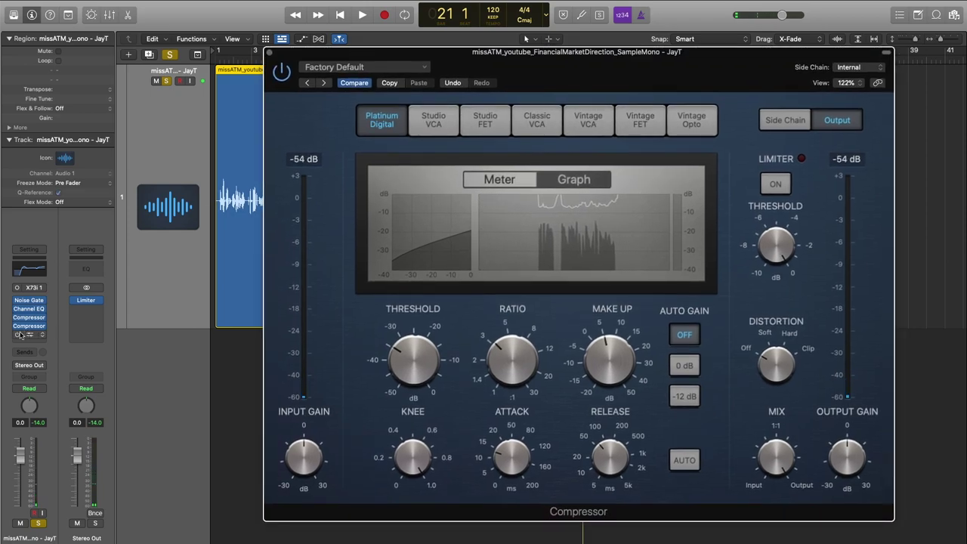
{"action": "key", "text": "space"}
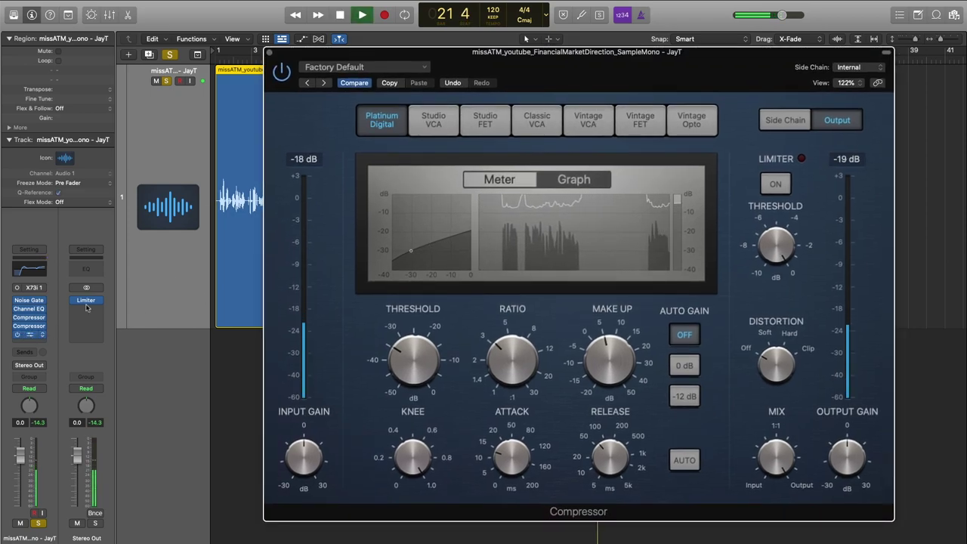
{"action": "left_click", "coordinate": [41, 334]}
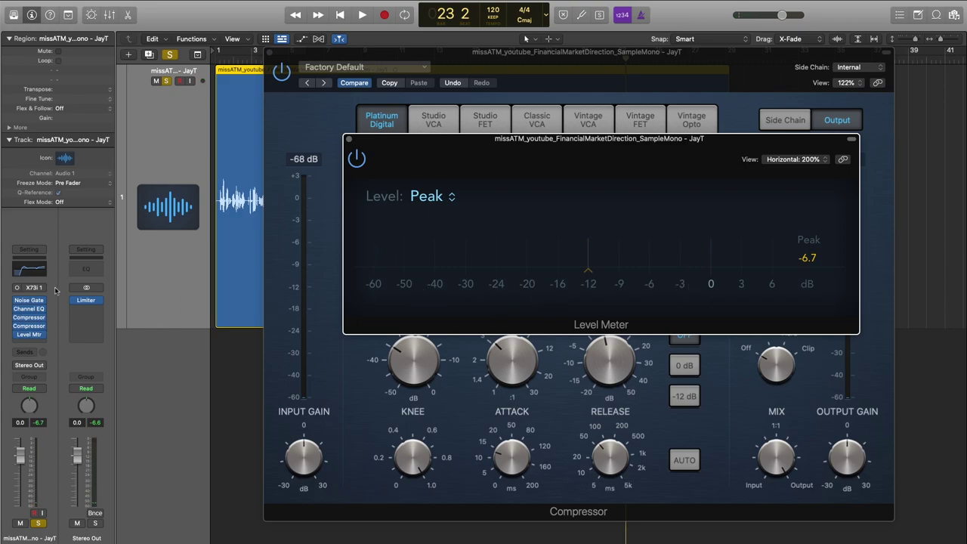
Open the Limiter on the Stereo Out and set its output level to -1.1 dB and gain to +5.7 dB
{"action": "left_click", "coordinate": [86, 300]}
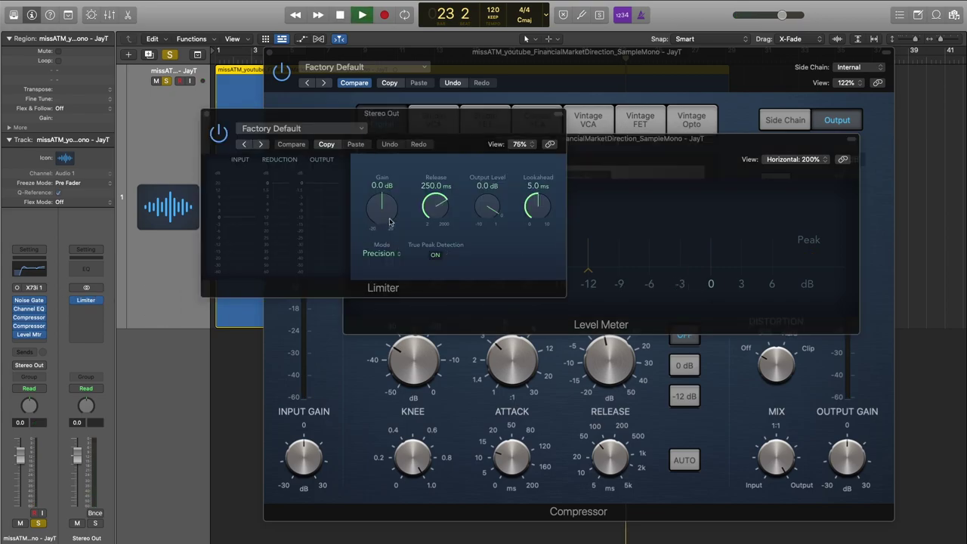
{"action": "left_click_drag", "start_coordinate": [478, 211], "coordinate": [477, 215]}
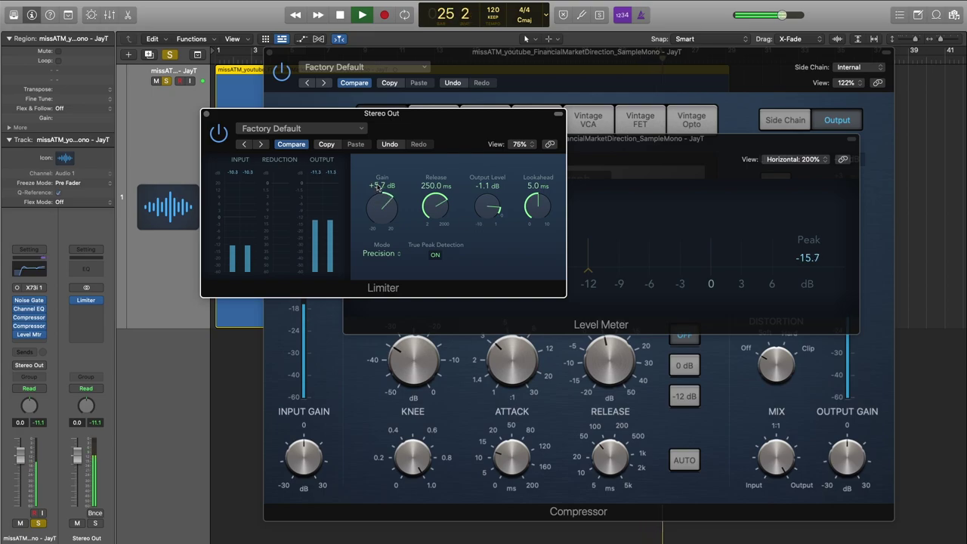
{"action": "left_click_drag", "start_coordinate": [378, 51], "coordinate": [470, 109]}
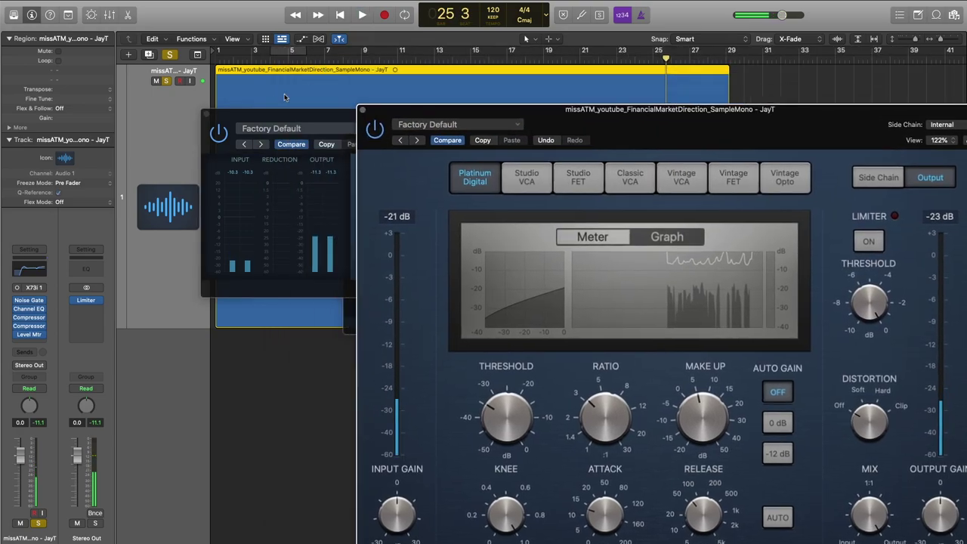
Loop bars 4 to 6 again and raise the Limiter's gain to +8.3 dB during playback
{"action": "left_click", "coordinate": [284, 54]}
{"action": "key", "text": "space"}
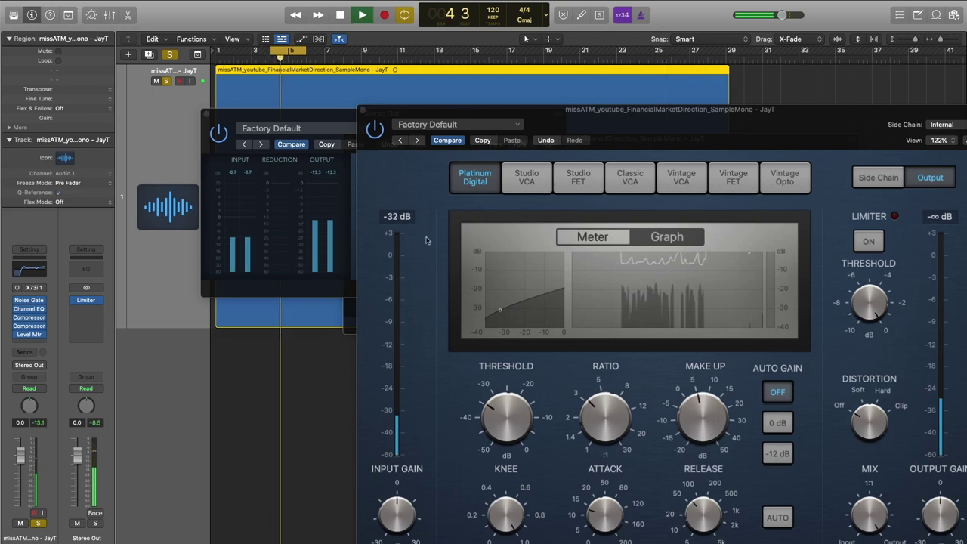
{"action": "left_click", "coordinate": [340, 211]}
{"action": "left_click_drag", "start_coordinate": [387, 207], "coordinate": [381, 200]}
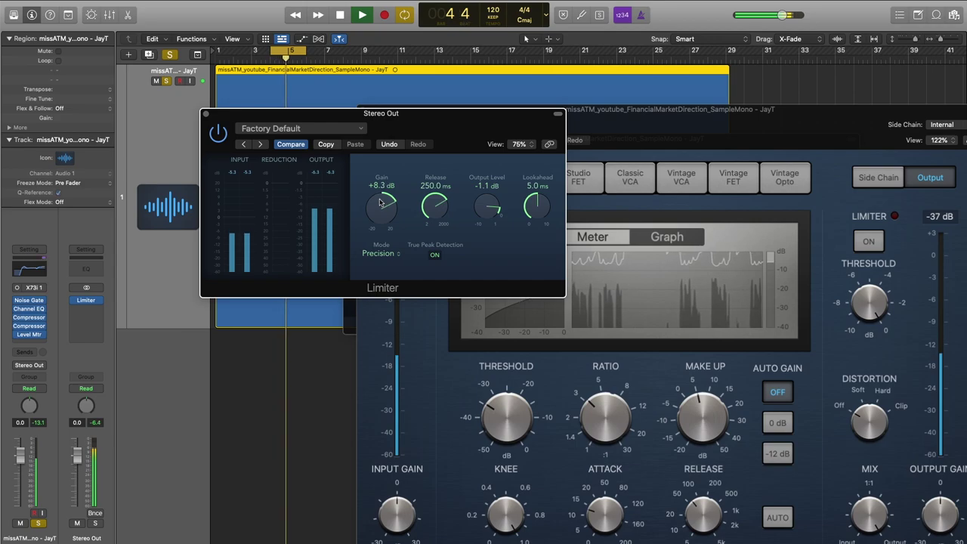
Turn off looping and raise the Limiter's gain to +9.1 dB while the recording plays on
{"action": "left_click", "coordinate": [404, 15]}
{"action": "key", "text": "space"}
{"action": "left_click_drag", "start_coordinate": [379, 201], "coordinate": [380, 201]}
{"action": "key", "text": "space"}
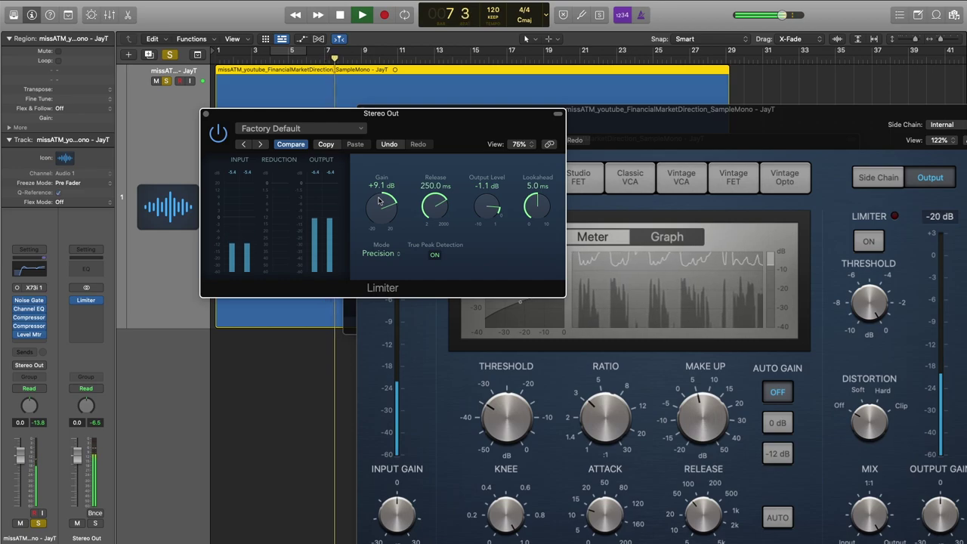
Close the Limiter, Compressor and Level Meter windows and stop playback
{"action": "left_click", "coordinate": [205, 114]}
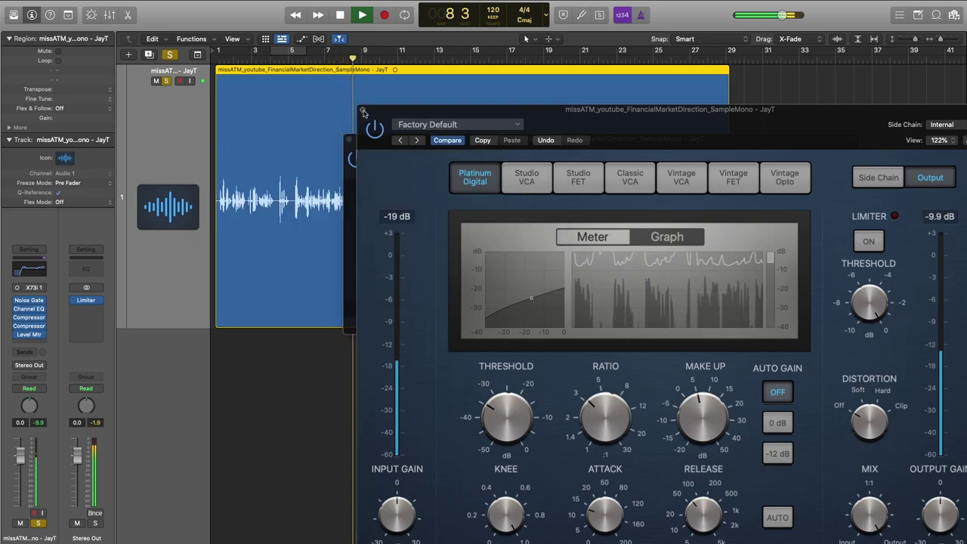
{"action": "left_click", "coordinate": [363, 112]}
{"action": "left_click", "coordinate": [353, 143]}
{"action": "key", "text": "space"}
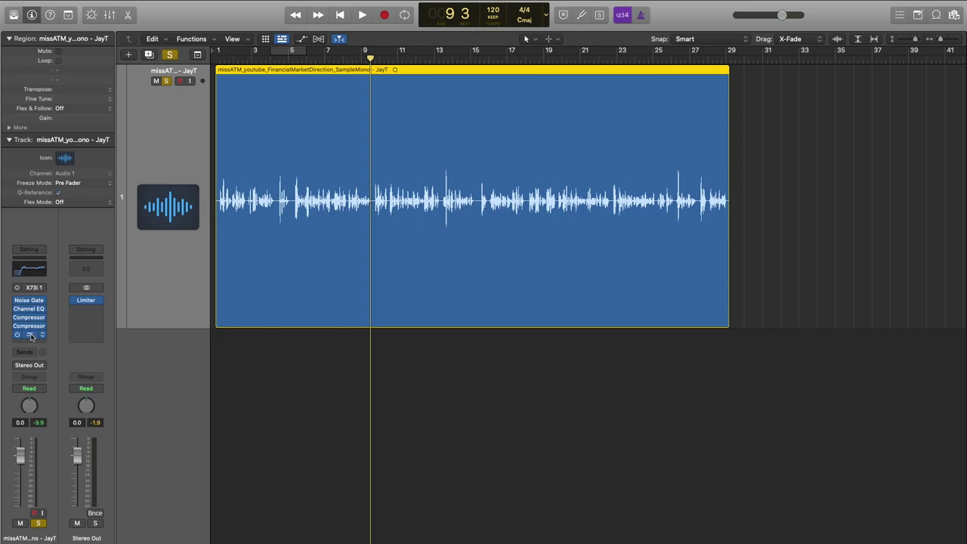
Reopen the voice track's Level Meter and play the recording to check the peaks against the -12 dB mark
{"action": "left_click", "coordinate": [31, 337]}
{"action": "key", "text": "space"}
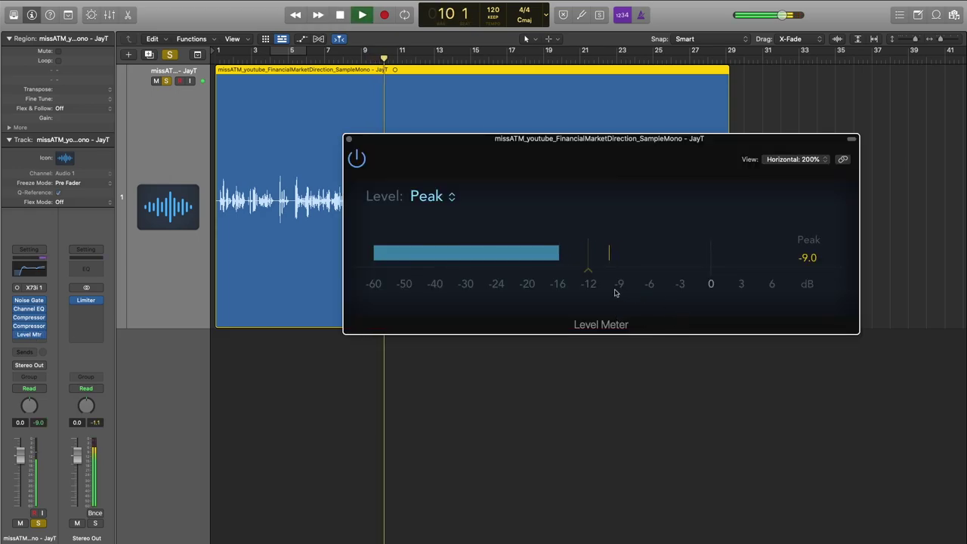
{"action": "key", "text": "space"}
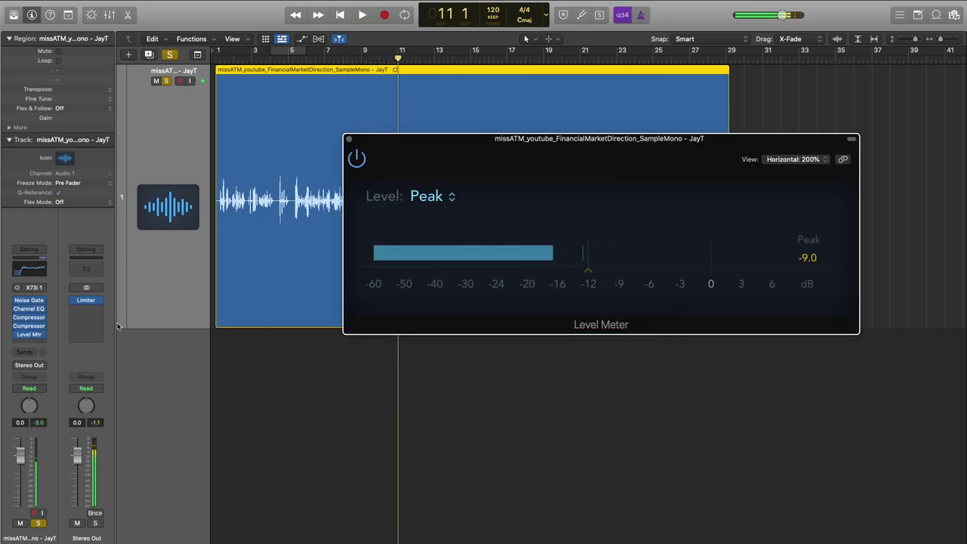
Set the output level of the Limiter on Stereo Out to -1.2 dB and play the recording
{"action": "left_click", "coordinate": [85, 300]}
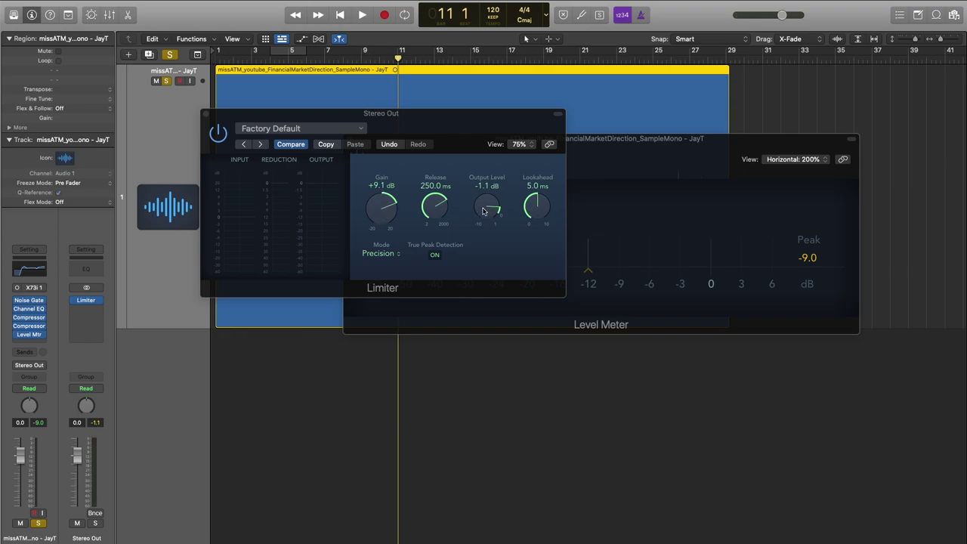
{"action": "left_click_drag", "start_coordinate": [483, 211], "coordinate": [484, 212]}
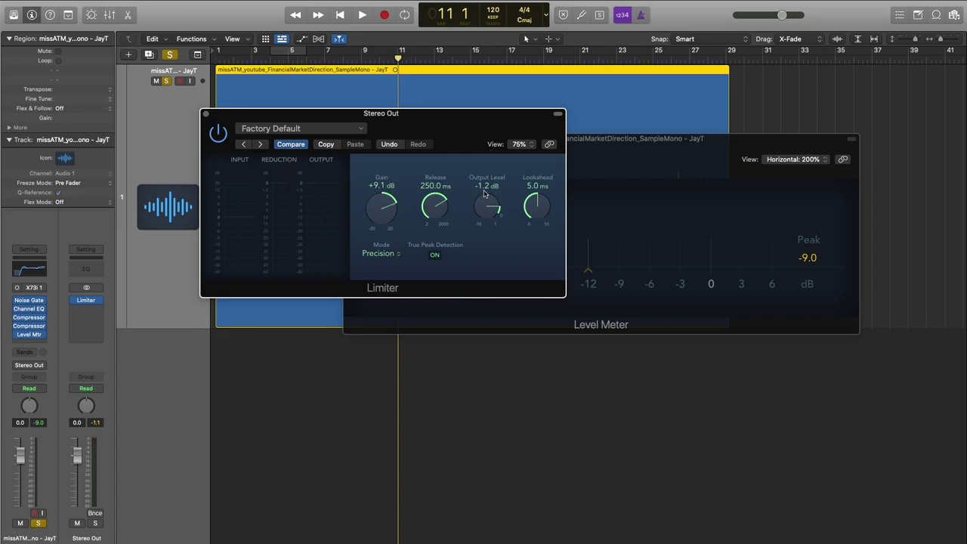
{"action": "key", "text": "space"}
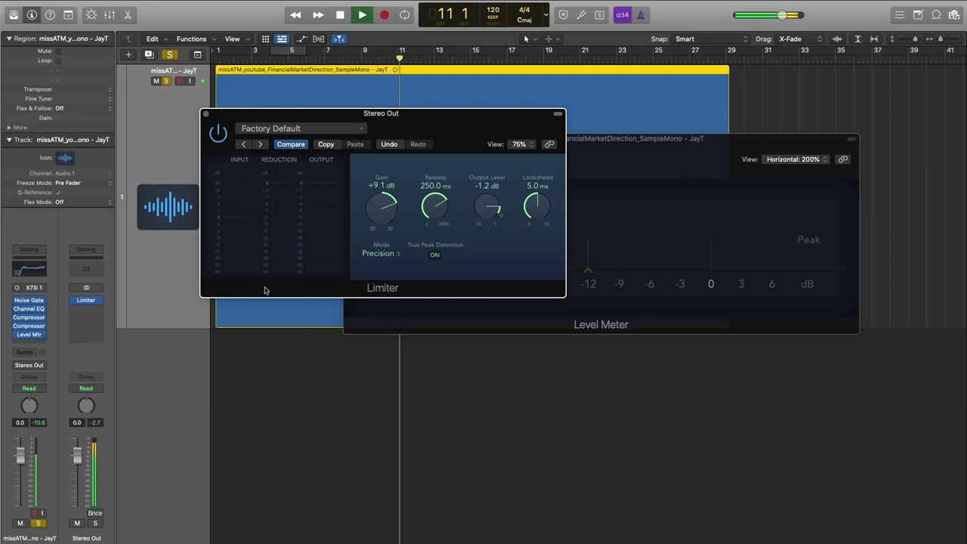
Close the Limiter and Level Meter windows and stop playback
{"action": "key", "text": "super+w"}
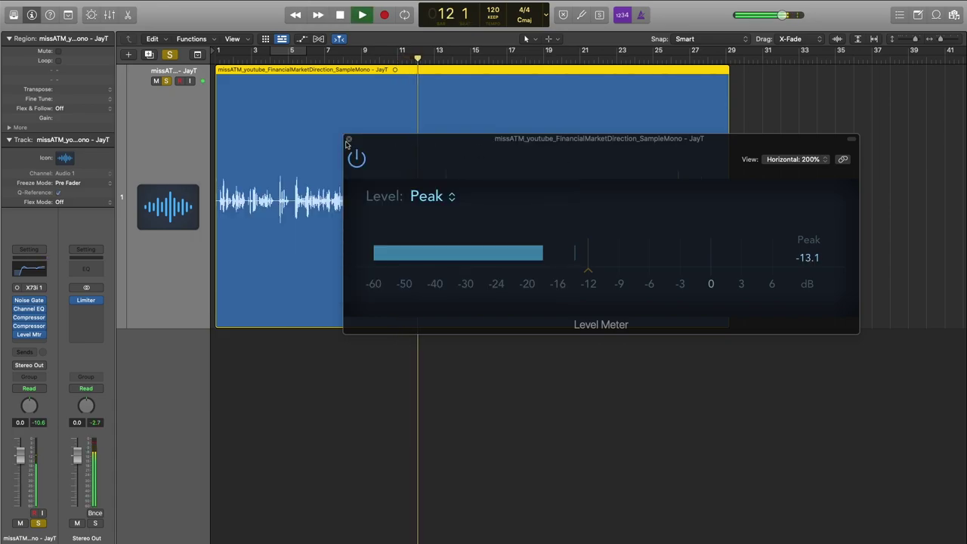
{"action": "key", "text": "super+w"}
{"action": "key", "text": "space"}
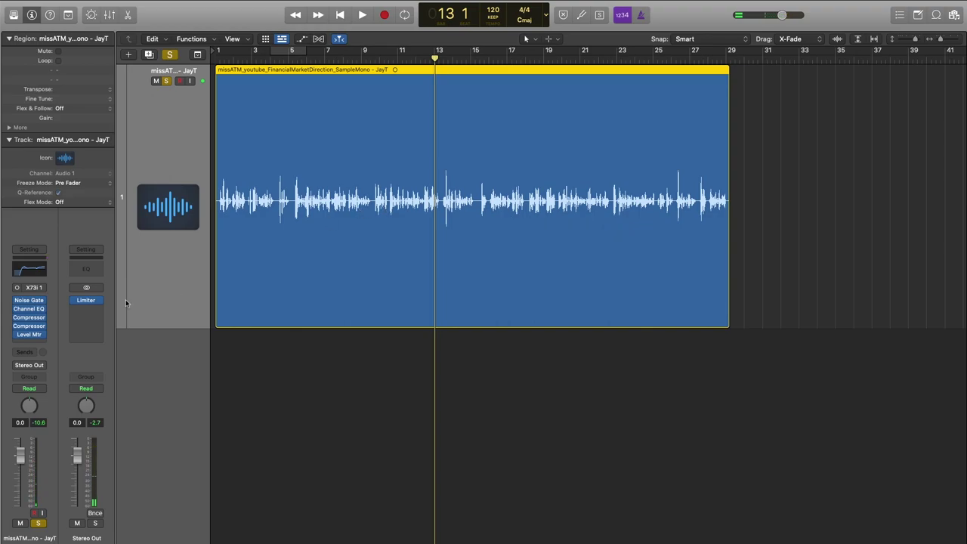
Adjust the voice track's Channel EQ during playback to 189 Hz at +6.3 dB, 384 Hz at -5.3 dB and 1120 Hz at -12.3 dB
{"action": "left_click", "coordinate": [28, 268]}
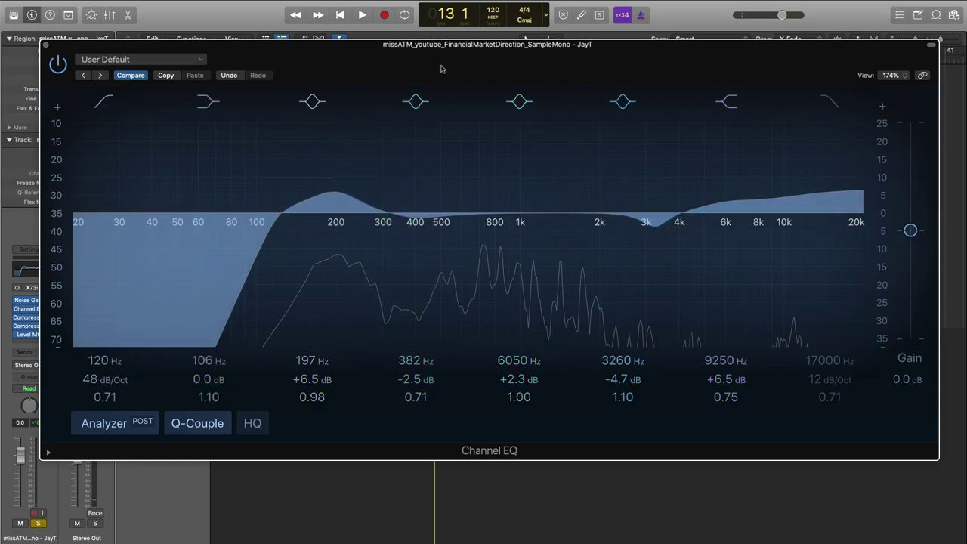
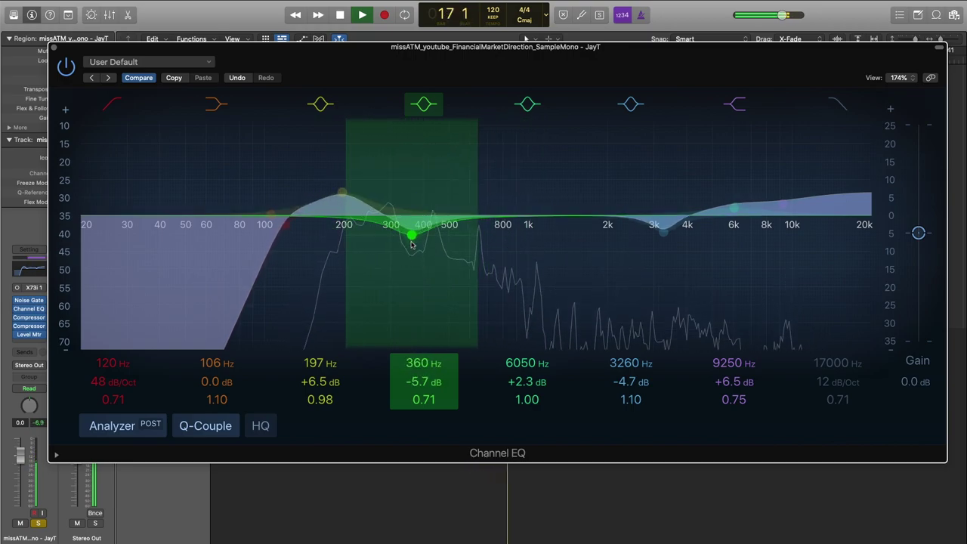
{"action": "left_click_drag", "start_coordinate": [430, 401], "coordinate": [430, 373]}
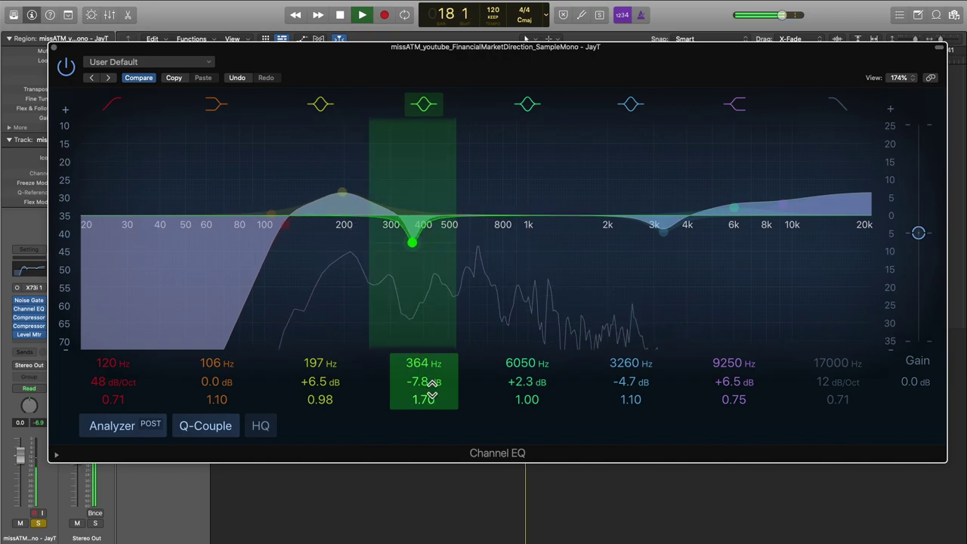
{"action": "mouse_move", "coordinate": [412, 242]}
{"action": "left_mouse_down"}
{"action": "mouse_move", "coordinate": [440, 246]}
{"action": "mouse_move", "coordinate": [419, 234]}
{"action": "left_mouse_up"}
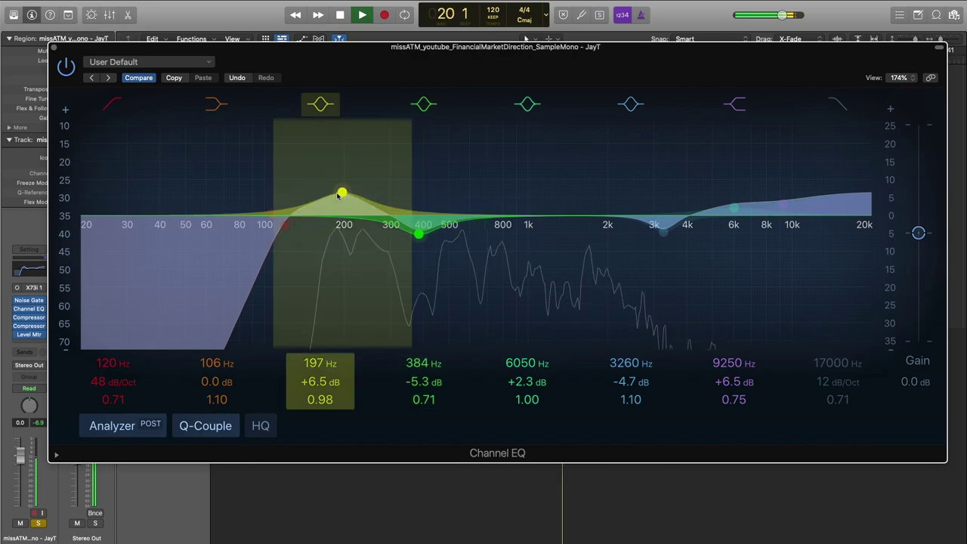
{"action": "left_click_drag", "start_coordinate": [339, 192], "coordinate": [336, 192]}
{"action": "left_click_drag", "start_coordinate": [774, 220], "coordinate": [540, 275]}
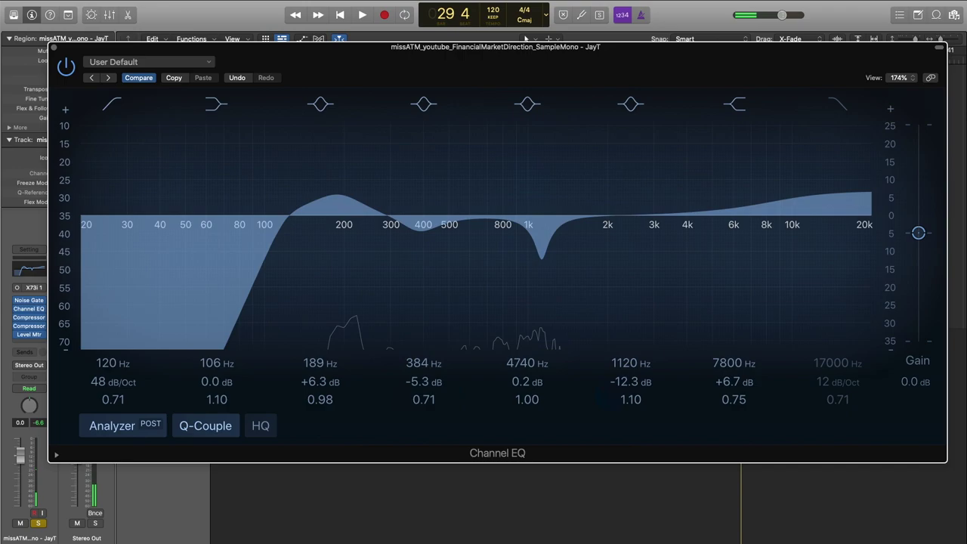
Extend the cycle range over the whole recording, bars 1 to 29, moving the Channel EQ window out of the way and back
{"action": "left_click_drag", "start_coordinate": [346, 48], "coordinate": [365, 120]}
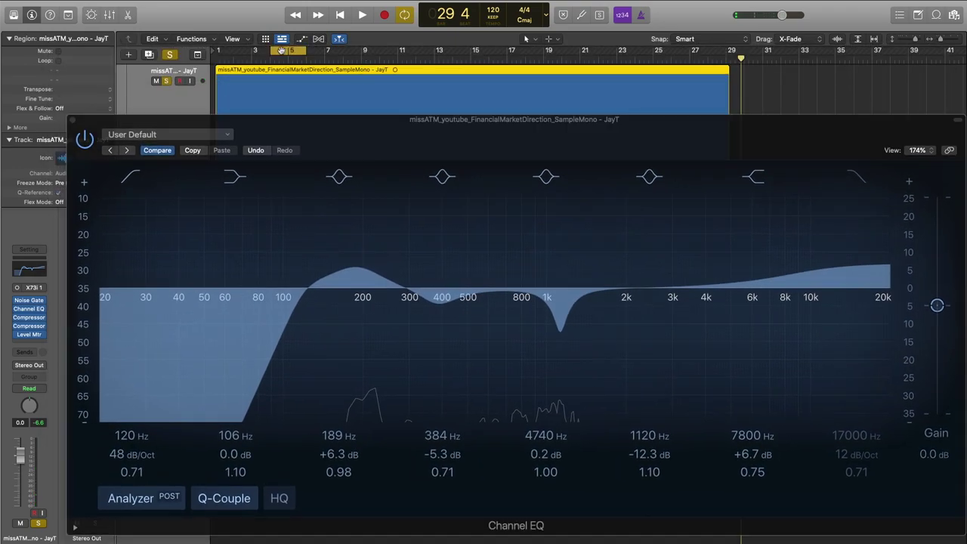
{"action": "left_click_drag", "start_coordinate": [253, 51], "coordinate": [736, 97]}
{"action": "left_click_drag", "start_coordinate": [609, 119], "coordinate": [601, 37]}
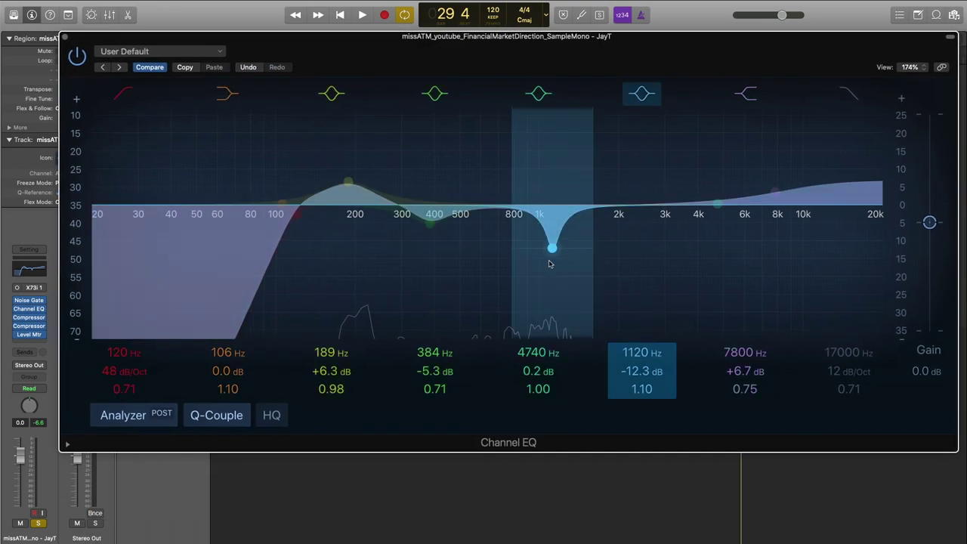
Play the loop, shift the 1120 Hz cut into the upper mids and set the high shelf to 11900 Hz, +6.9 dB, Q 1.40
{"action": "key", "text": "space"}
{"action": "left_click_drag", "start_coordinate": [552, 248], "coordinate": [661, 224]}
{"action": "left_click_drag", "start_coordinate": [775, 198], "coordinate": [816, 190]}
{"action": "left_click_drag", "start_coordinate": [756, 390], "coordinate": [756, 370]}
{"action": "left_click_drag", "start_coordinate": [809, 182], "coordinate": [825, 198]}
Set the two upper EQ peak bands to 5700 Hz at 0.3 dB and 3640 Hz at -6.0 dB with Q 0.64
{"action": "mouse_move", "coordinate": [717, 204]}
{"action": "left_mouse_down"}
{"action": "mouse_move", "coordinate": [732, 207]}
{"action": "mouse_move", "coordinate": [697, 175]}
{"action": "mouse_move", "coordinate": [672, 171]}
{"action": "mouse_move", "coordinate": [728, 204]}
{"action": "left_mouse_up"}
{"action": "left_click_drag", "start_coordinate": [662, 217], "coordinate": [663, 231]}
{"action": "left_click_drag", "start_coordinate": [668, 376], "coordinate": [654, 393]}
{"action": "left_click_drag", "start_coordinate": [636, 309], "coordinate": [683, 262]}
Set the low-mid cut to 615 Hz, -4.2 dB, Q 0.31 and the low boost to 186 Hz, +4.7 dB, and close the EQ
{"action": "left_click_drag", "start_coordinate": [431, 224], "coordinate": [475, 242]}
{"action": "left_click_drag", "start_coordinate": [435, 388], "coordinate": [444, 403]}
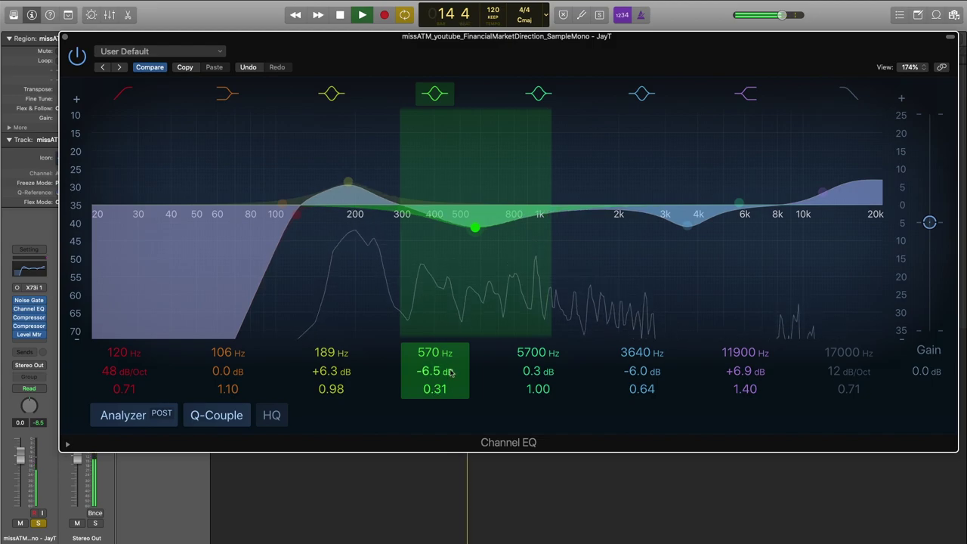
{"action": "mouse_move", "coordinate": [472, 260]}
{"action": "left_mouse_down"}
{"action": "mouse_move", "coordinate": [494, 252]}
{"action": "mouse_move", "coordinate": [480, 252]}
{"action": "left_mouse_up"}
{"action": "mouse_move", "coordinate": [348, 204]}
{"action": "left_mouse_down"}
{"action": "mouse_move", "coordinate": [340, 200]}
{"action": "mouse_move", "coordinate": [347, 209]}
{"action": "left_mouse_up"}
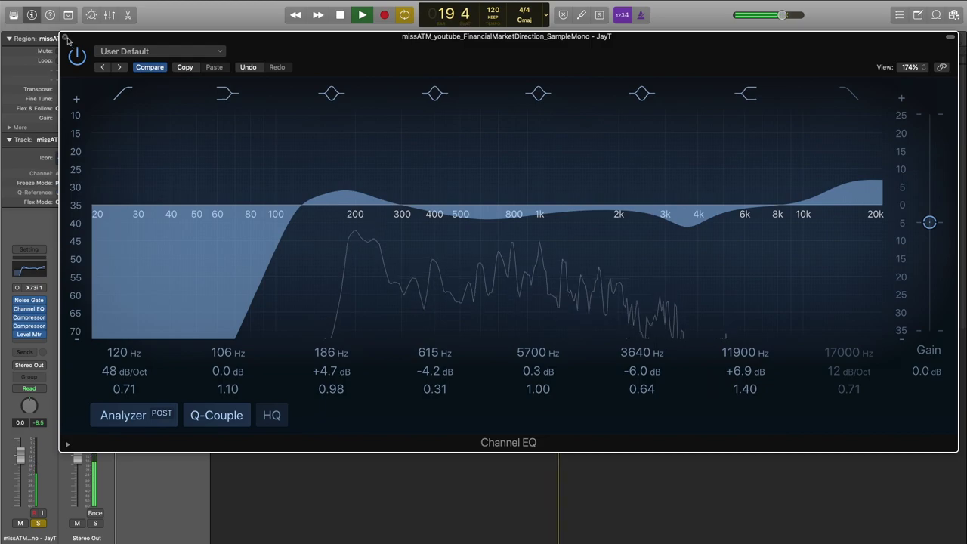
{"action": "left_click", "coordinate": [65, 38]}
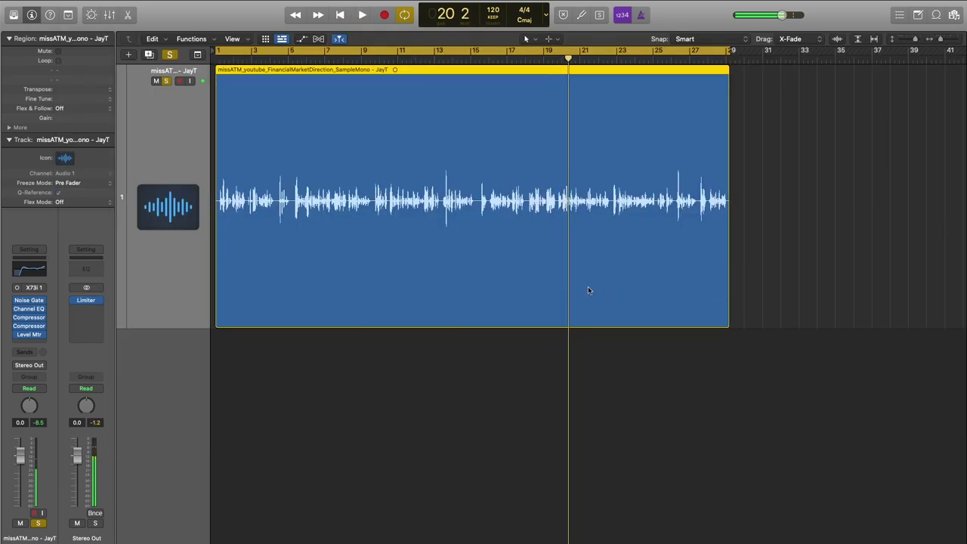
Reopen the voice track's Channel EQ to review its curve and band settings, and close it again
{"action": "mouse_move", "coordinate": [33, 308]}
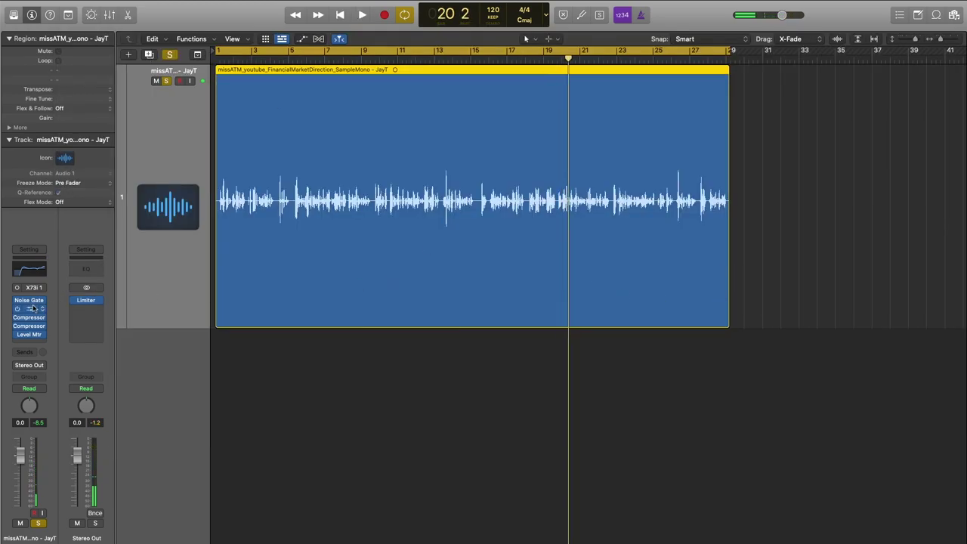
{"action": "left_click", "coordinate": [29, 308]}
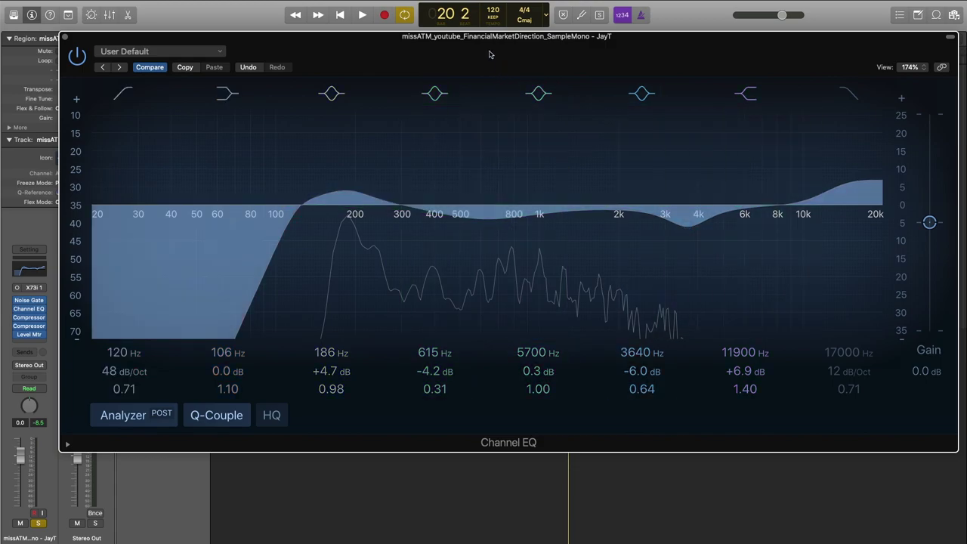
{"action": "left_click", "coordinate": [64, 36]}
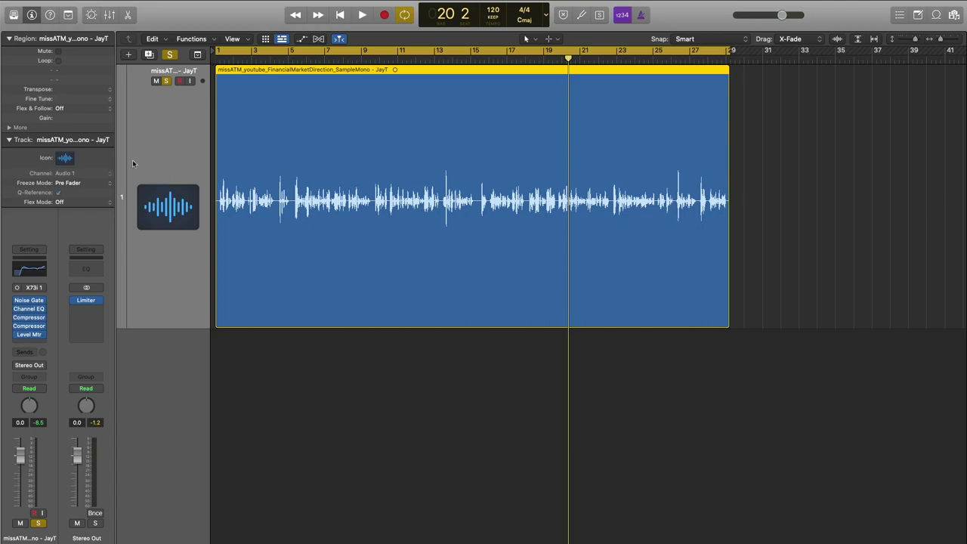
Bounce the voice region in place to a new track with the default settings and compare its waveform with the original
{"action": "right_click", "coordinate": [252, 104]}
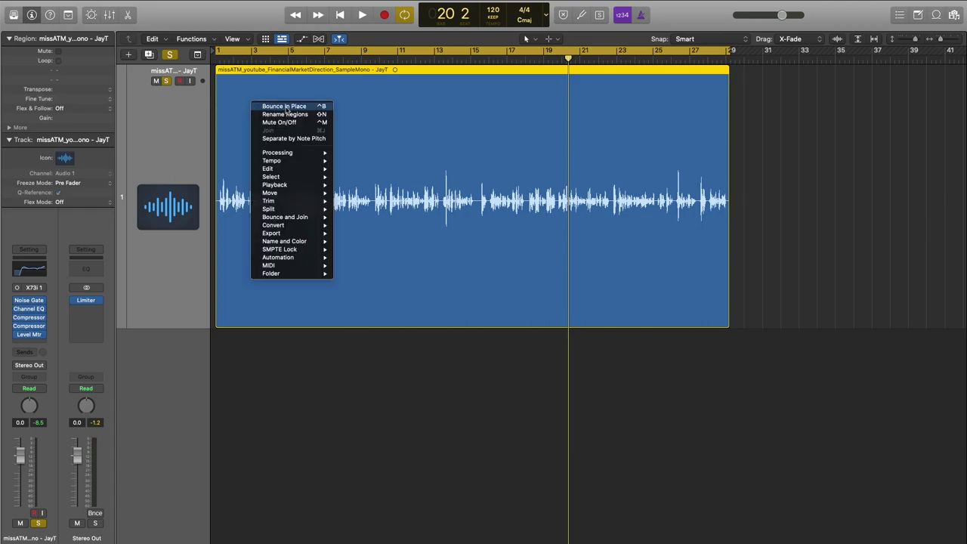
{"action": "left_click", "coordinate": [286, 107]}
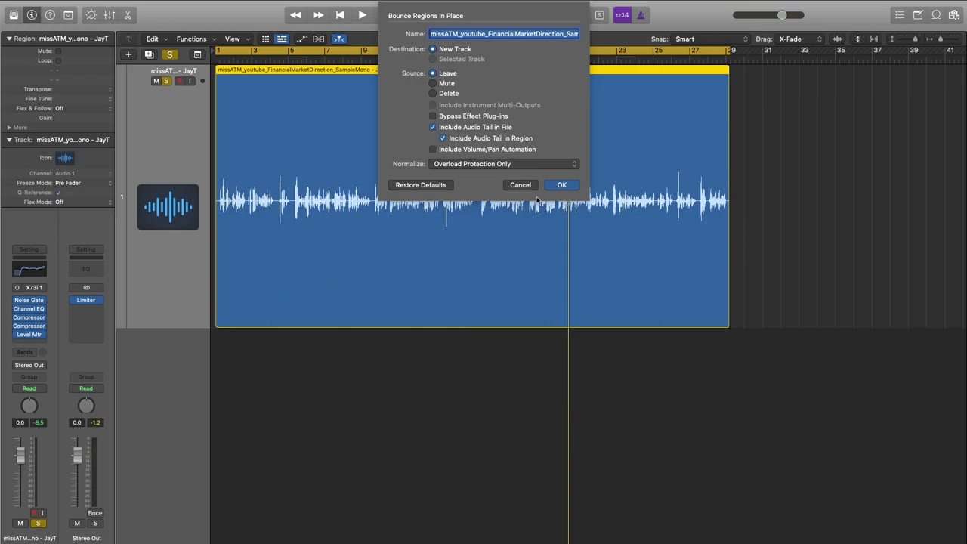
{"action": "left_click", "coordinate": [560, 186]}
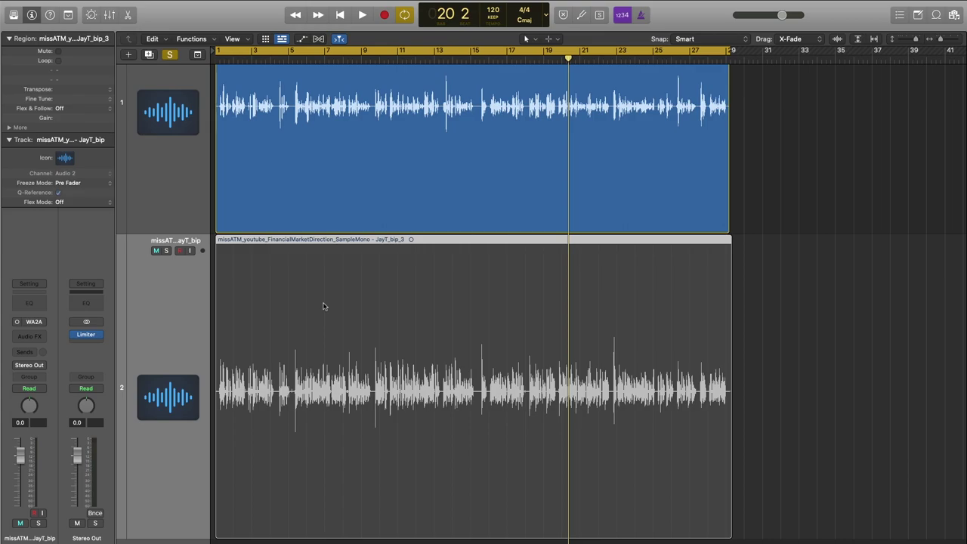
{"action": "scroll", "coordinate": [332, 215], "scroll_direction": "up", "scroll_amount": 5}
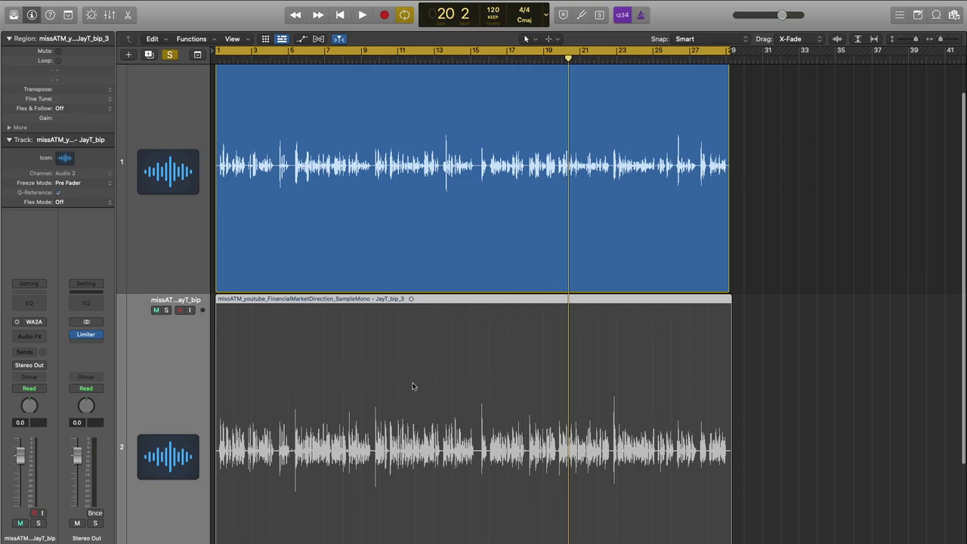
{"action": "scroll", "coordinate": [216, 168], "scroll_direction": "up", "scroll_amount": 2}
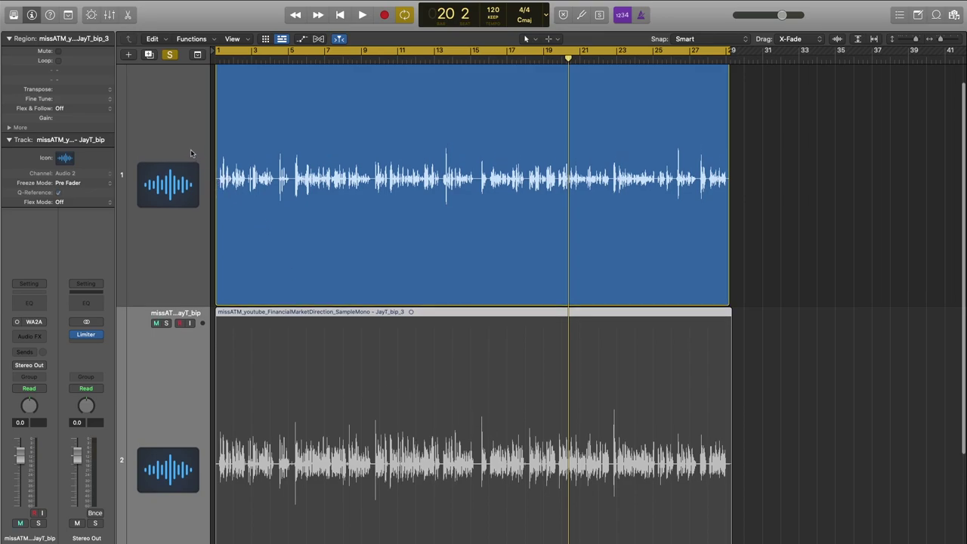
Select the original voice track and play it from the beginning to check the output levels
{"action": "left_click", "coordinate": [167, 220]}
{"action": "scroll", "coordinate": [166, 220], "scroll_direction": "up", "scroll_amount": 2}
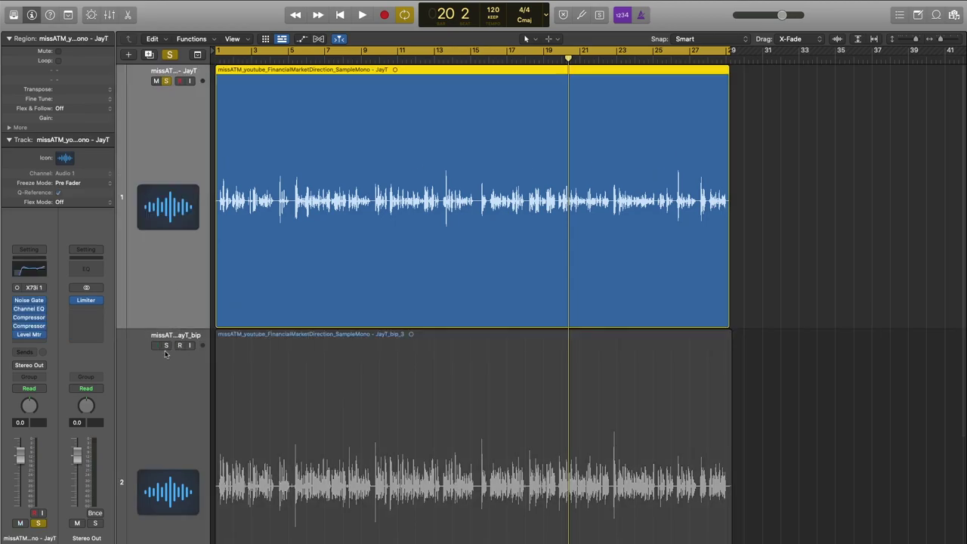
{"action": "key", "text": "Return"}
{"action": "key", "text": "space"}
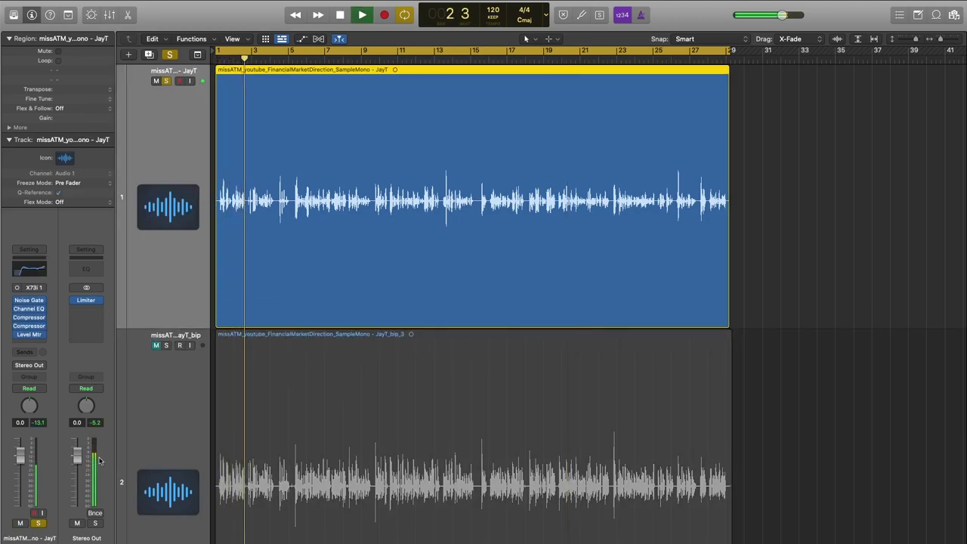
{"action": "key", "text": "space"}
Raise the second Compressor's output gain to +6.5 dB during playback, close its window and stop playback
{"action": "left_click", "coordinate": [31, 325]}
{"action": "mouse_move", "coordinate": [698, 424]}
{"action": "key", "text": "space"}
{"action": "left_click_drag", "start_coordinate": [938, 513], "coordinate": [931, 496]}
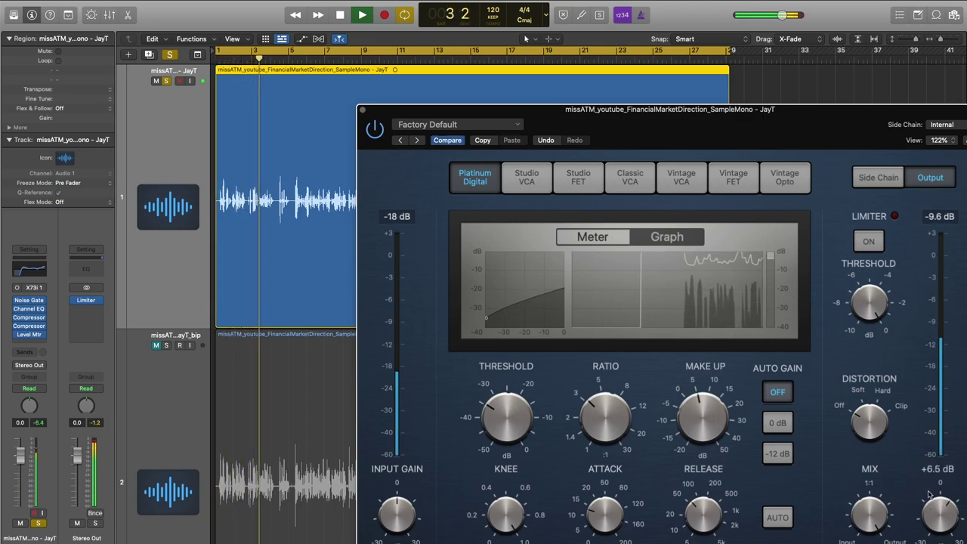
{"action": "left_click", "coordinate": [362, 108]}
{"action": "key", "text": "space"}
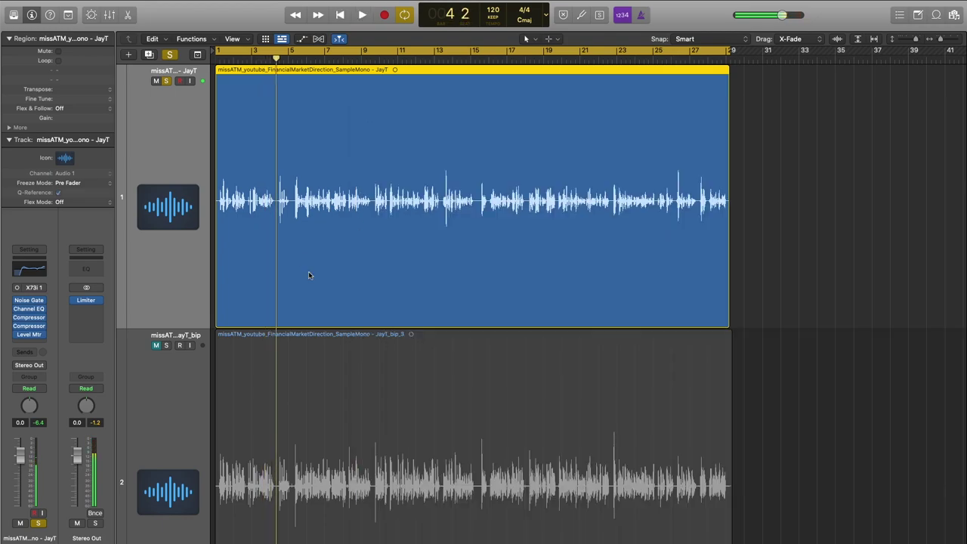
Play the recording from the beginning and delete the bounced region on the second track
{"action": "key", "text": "Return"}
{"action": "key", "text": "space"}
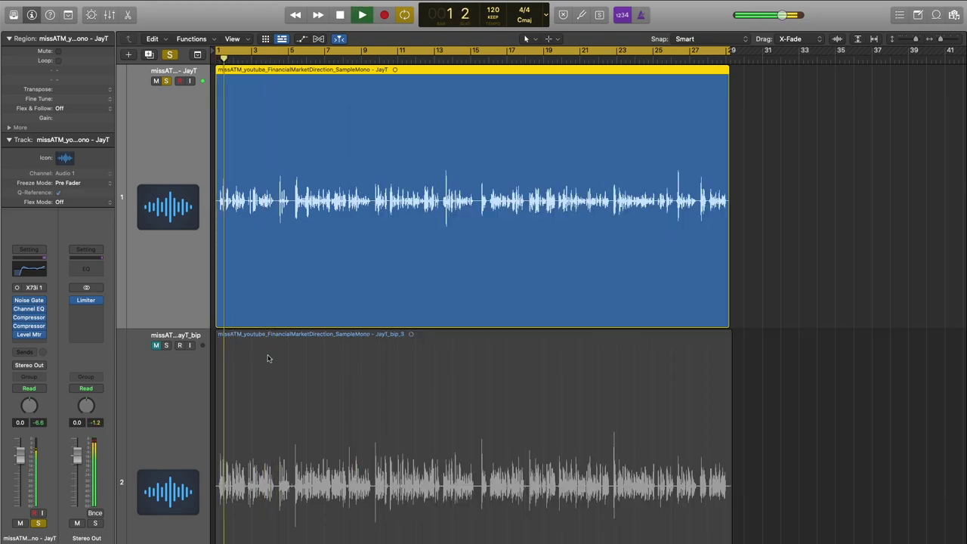
{"action": "left_click", "coordinate": [270, 355]}
{"action": "key", "text": "Delete"}
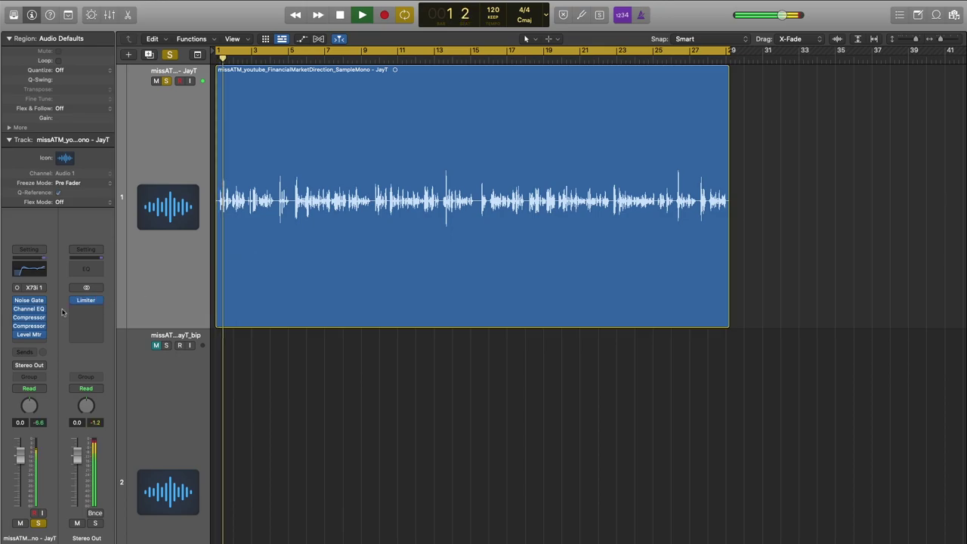
Set the Channel EQ's upper-mid cuts to 2260 Hz at -4.1 dB and 3780 Hz at -4.7 dB and adjust the lower cut's Q
{"action": "left_click", "coordinate": [28, 308]}
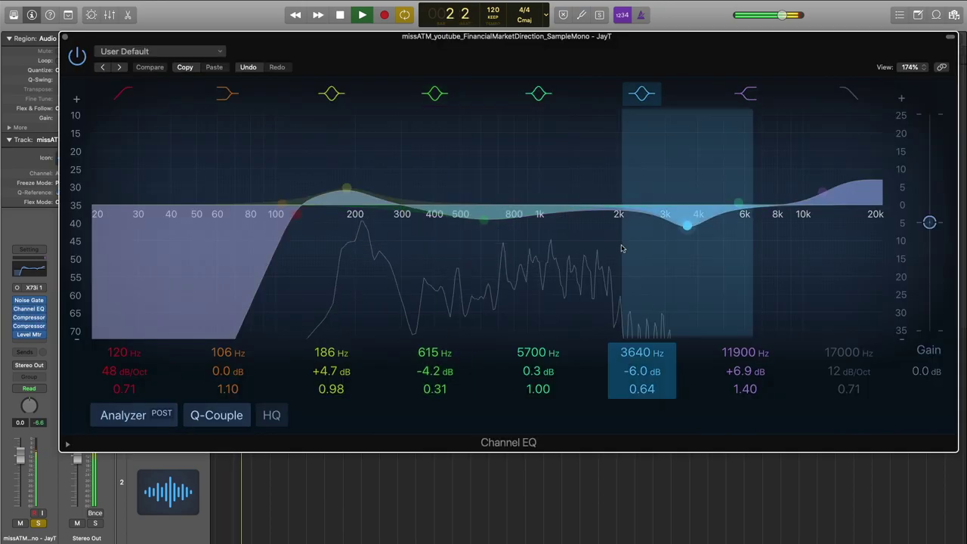
{"action": "left_click_drag", "start_coordinate": [685, 232], "coordinate": [633, 233]}
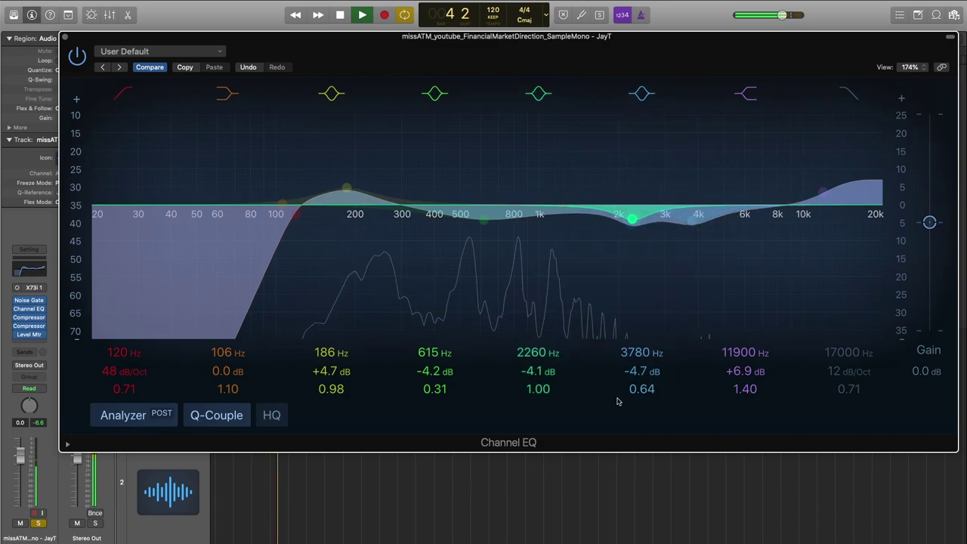
{"action": "left_click_drag", "start_coordinate": [537, 388], "coordinate": [542, 393]}
Fine-tune the two upper-mid cuts and slightly lower the high shelf, stop playback and close the Channel EQ
{"action": "left_click_drag", "start_coordinate": [641, 217], "coordinate": [627, 239]}
{"action": "left_click_drag", "start_coordinate": [694, 240], "coordinate": [706, 224]}
{"action": "left_click", "coordinate": [629, 236]}
{"action": "left_click_drag", "start_coordinate": [630, 238], "coordinate": [630, 234]}
{"action": "mouse_move", "coordinate": [823, 199]}
{"action": "left_mouse_down"}
{"action": "mouse_move", "coordinate": [803, 206]}
{"action": "mouse_move", "coordinate": [814, 205]}
{"action": "left_mouse_up"}
{"action": "key", "text": "space"}
{"action": "left_click", "coordinate": [65, 38]}
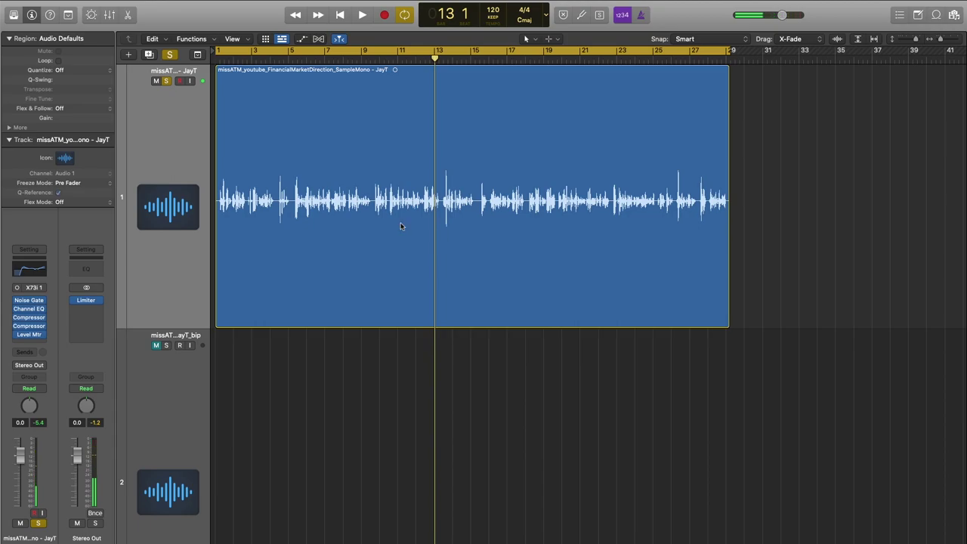
Play the recording from the beginning and raise the Stereo Out Limiter's gain to +10.4 dB
{"action": "left_click", "coordinate": [85, 300]}
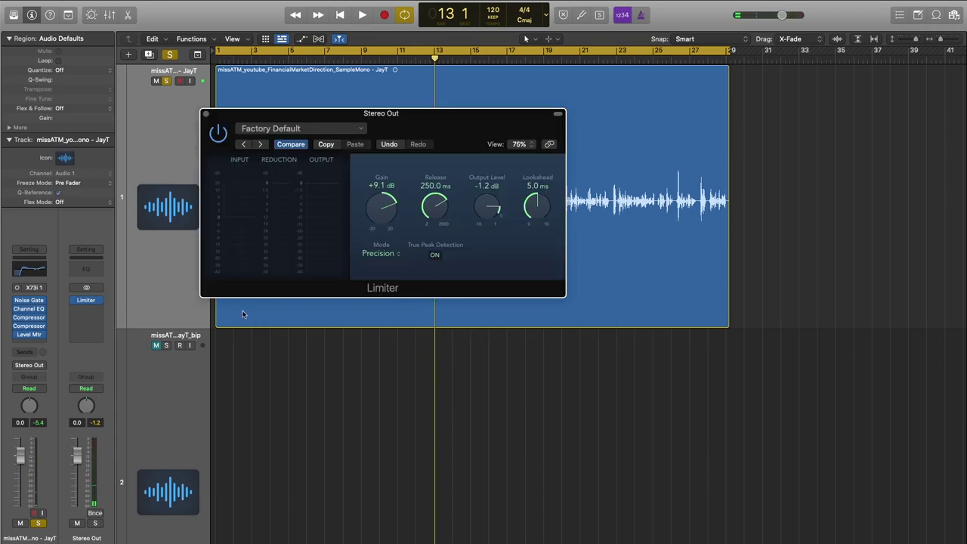
{"action": "key", "text": "Return"}
{"action": "key", "text": "space"}
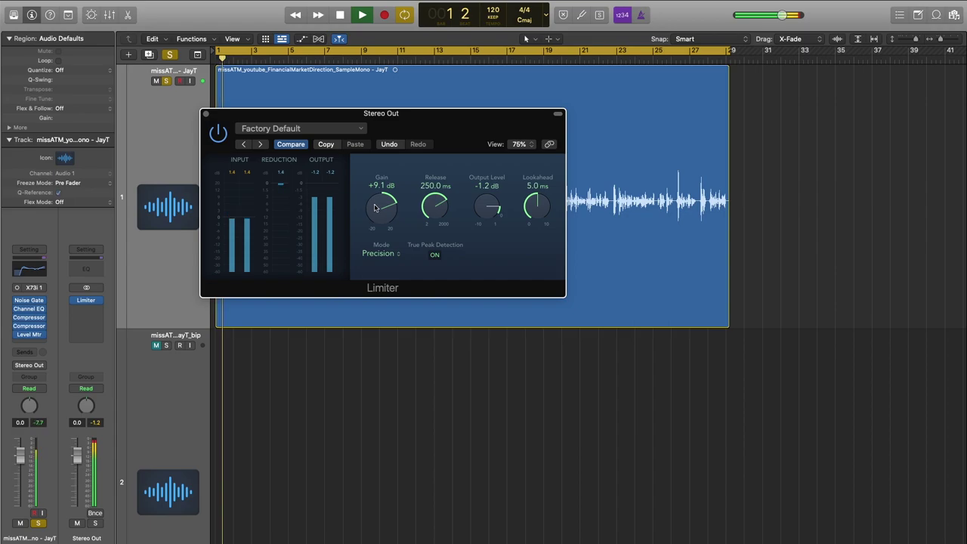
{"action": "left_click_drag", "start_coordinate": [372, 228], "coordinate": [376, 201]}
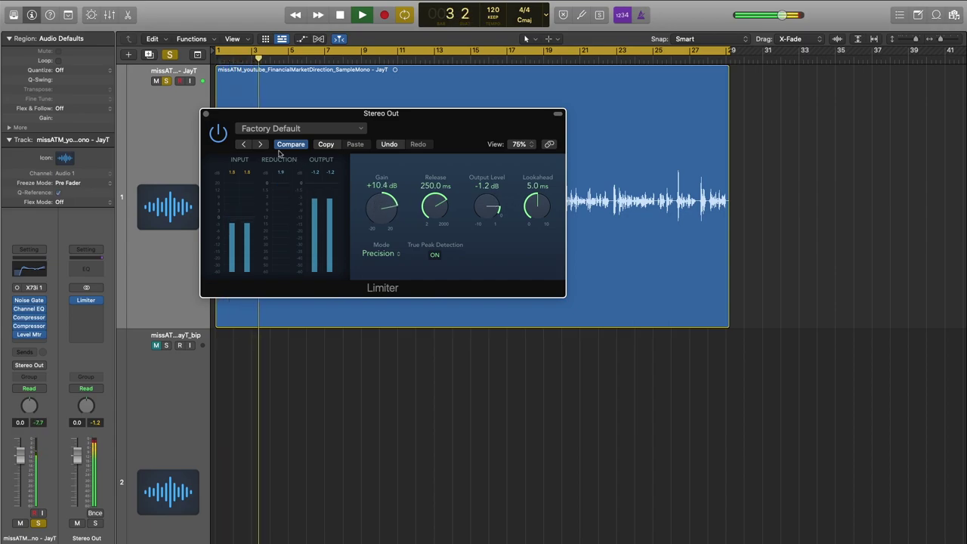
Close the Limiter and compare the voice with all plug-ins bypassed and re-enabled, playing from the beginning and from about bar 12
{"action": "left_click", "coordinate": [206, 114]}
{"action": "key", "text": "space"}
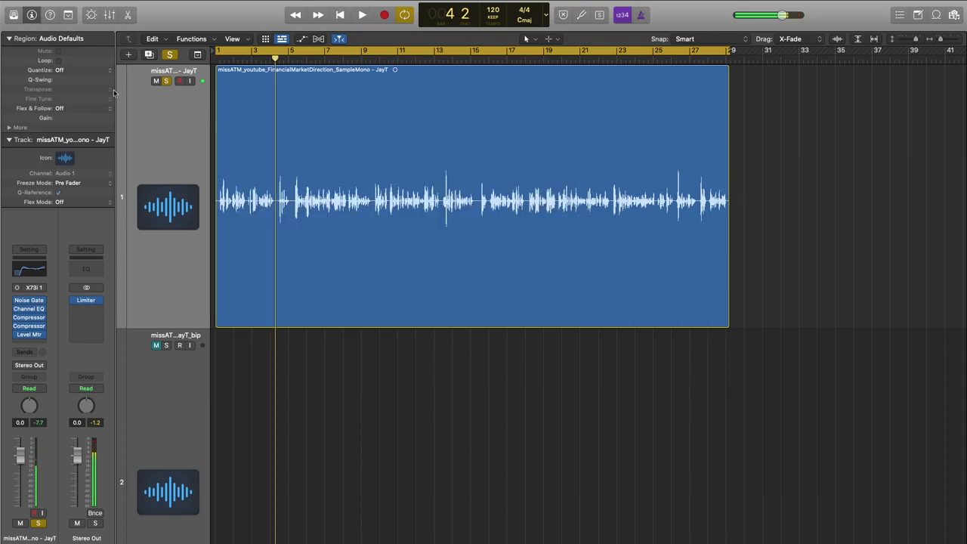
{"action": "left_click_drag", "start_coordinate": [18, 302], "coordinate": [18, 333]}
{"action": "left_click", "coordinate": [73, 299]}
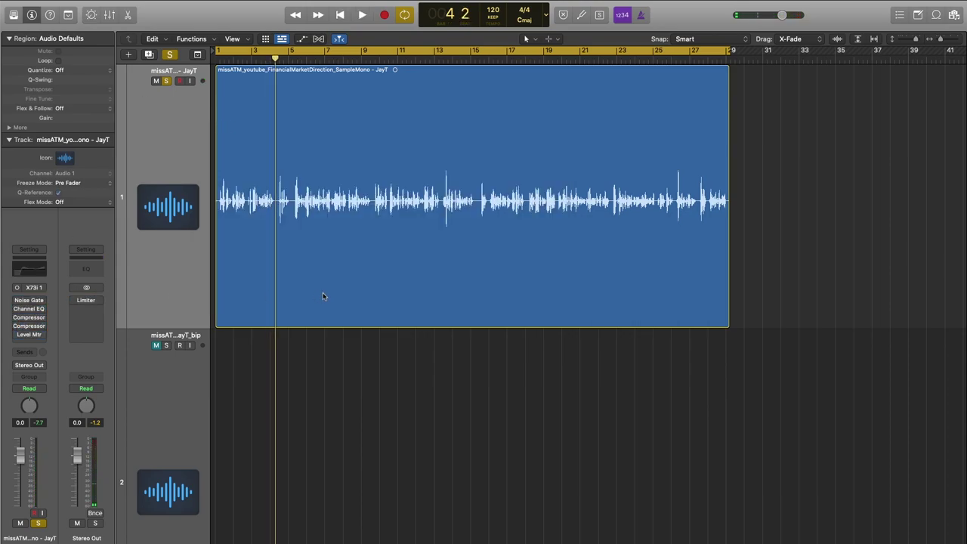
{"action": "key", "text": "Return"}
{"action": "key", "text": "space"}
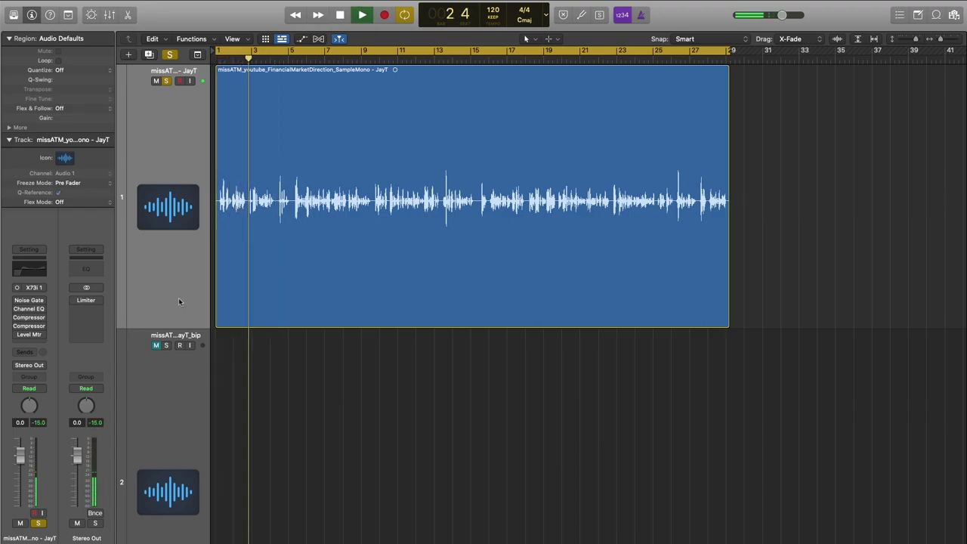
{"action": "left_click", "coordinate": [414, 54]}
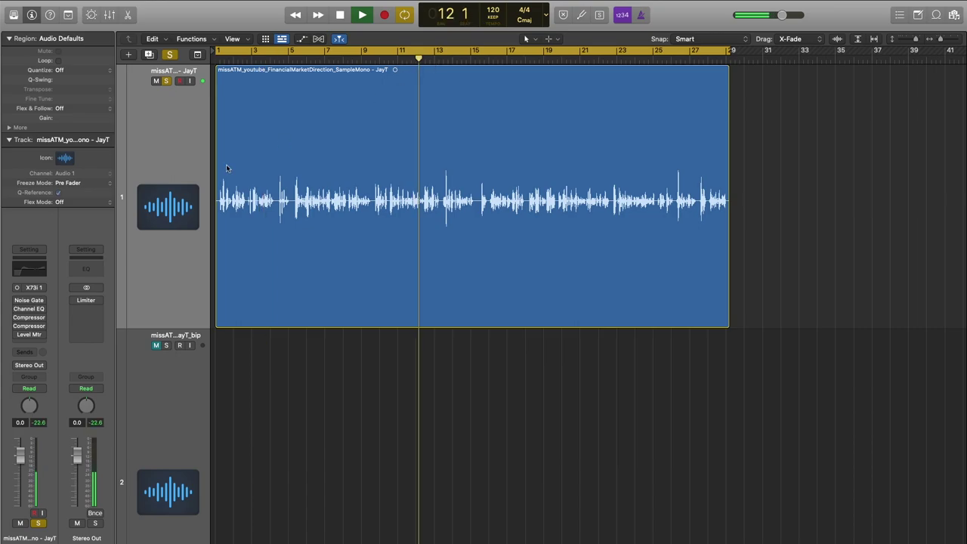
{"action": "left_click_drag", "start_coordinate": [18, 300], "coordinate": [85, 302]}
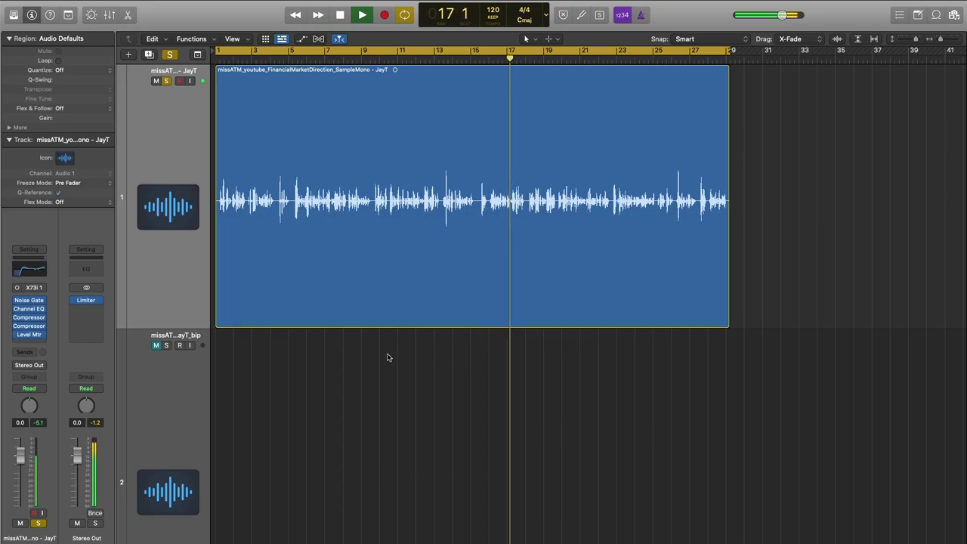
{"action": "key", "text": "space"}
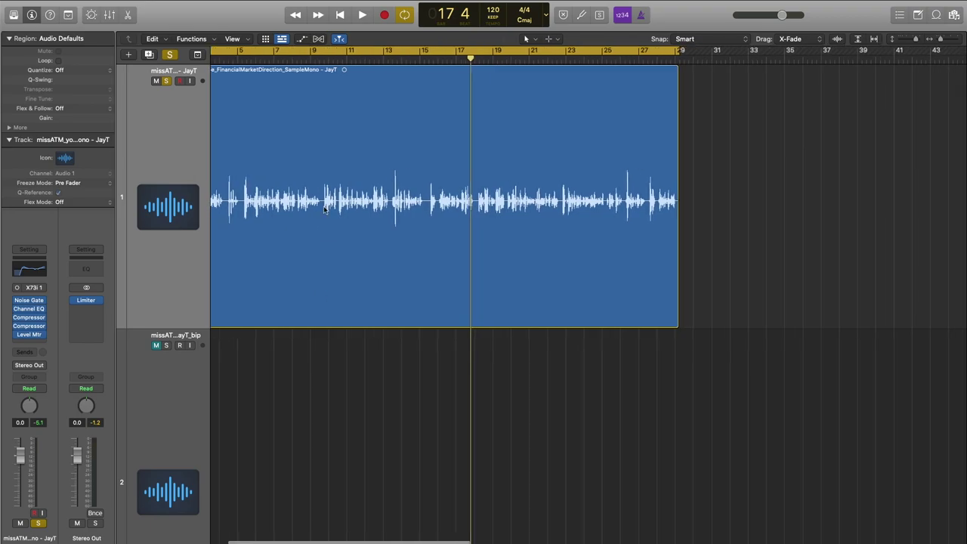
Try a gain of +11.8 dB on the original voice region and reset the region's gain to 0
{"action": "left_click", "coordinate": [317, 302]}
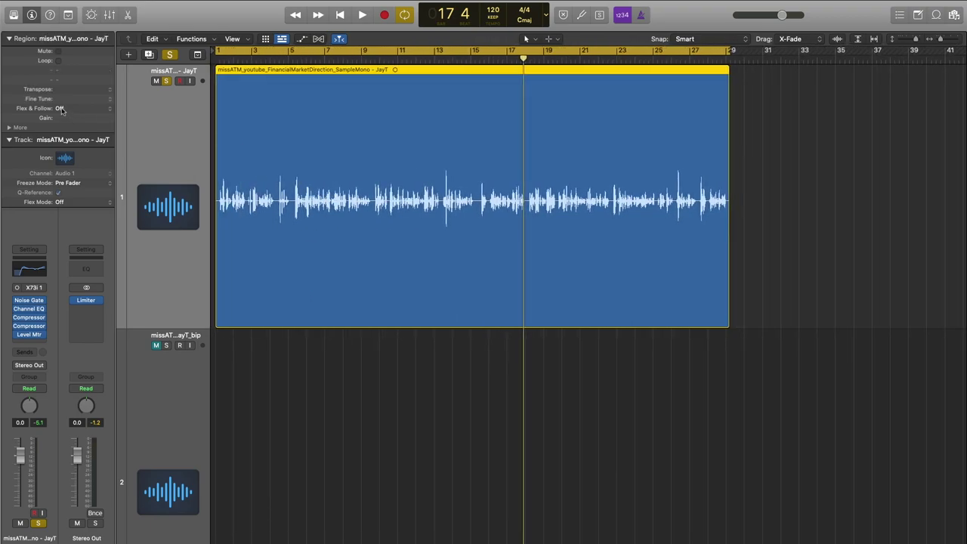
{"action": "left_click_drag", "start_coordinate": [60, 118], "coordinate": [64, 4]}
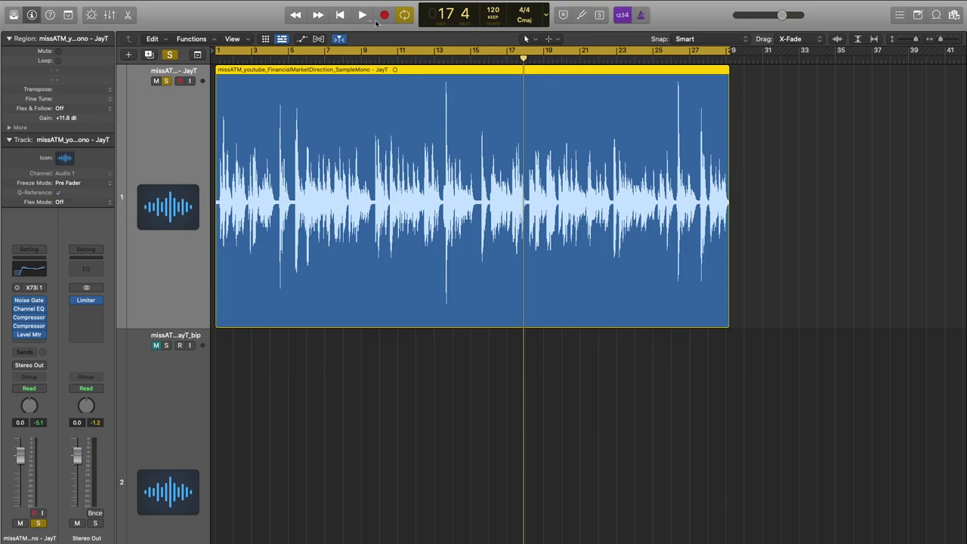
{"action": "left_click_drag", "start_coordinate": [64, 119], "coordinate": [77, 234]}
{"action": "double_click", "coordinate": [78, 119]}
{"action": "type", "text": "0"}
{"action": "key", "text": "Return"}
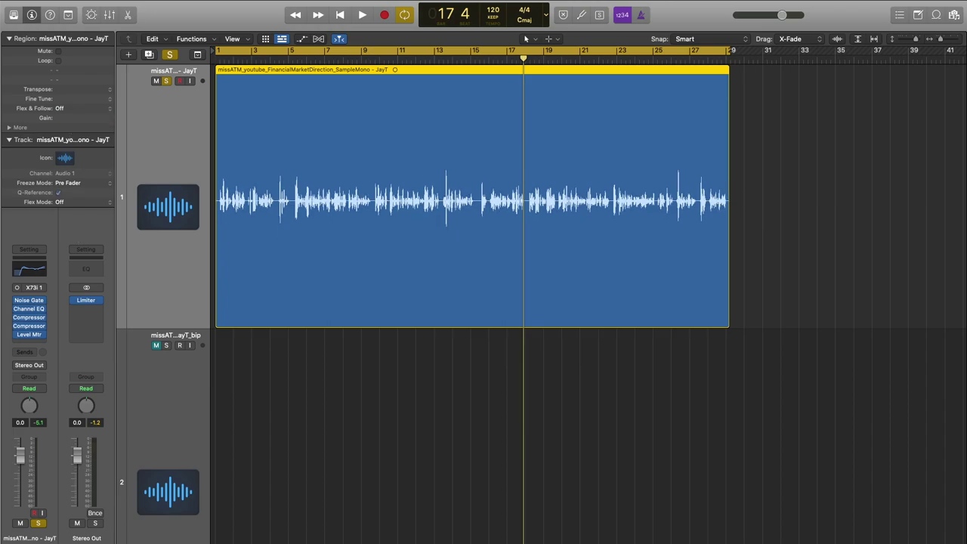
Bounce the original voice region in place to a new track, leaving the source and using Overload Protection Only normalization
{"action": "right_click", "coordinate": [273, 270]}
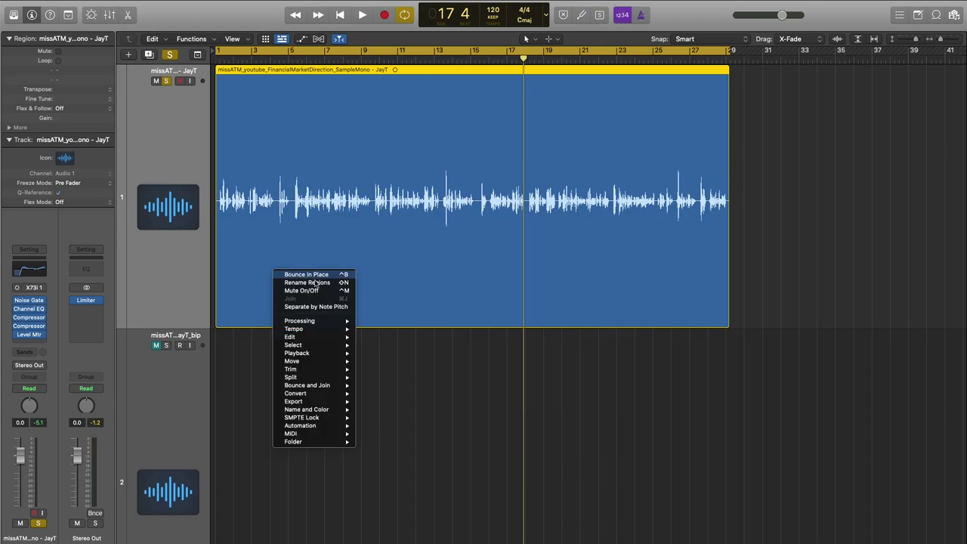
{"action": "left_click", "coordinate": [326, 276]}
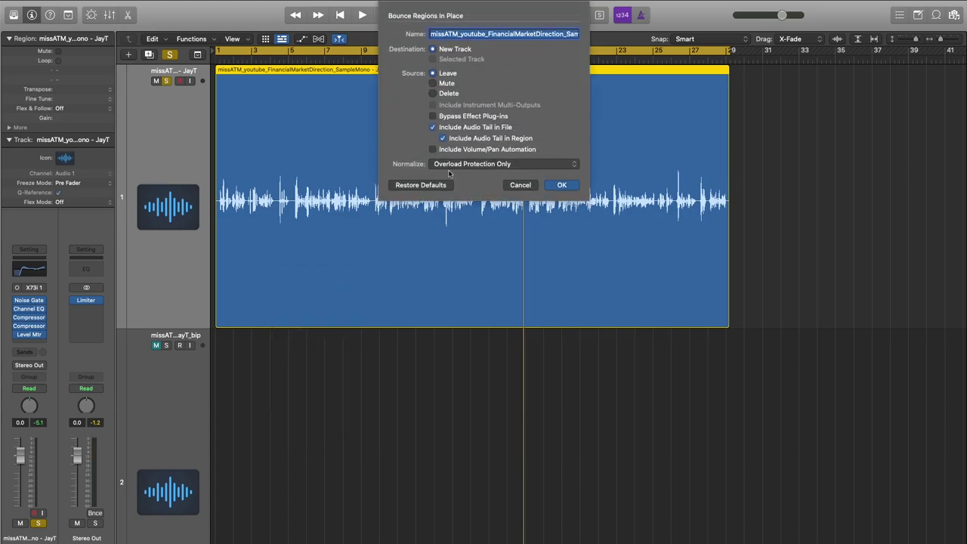
{"action": "left_click", "coordinate": [561, 189]}
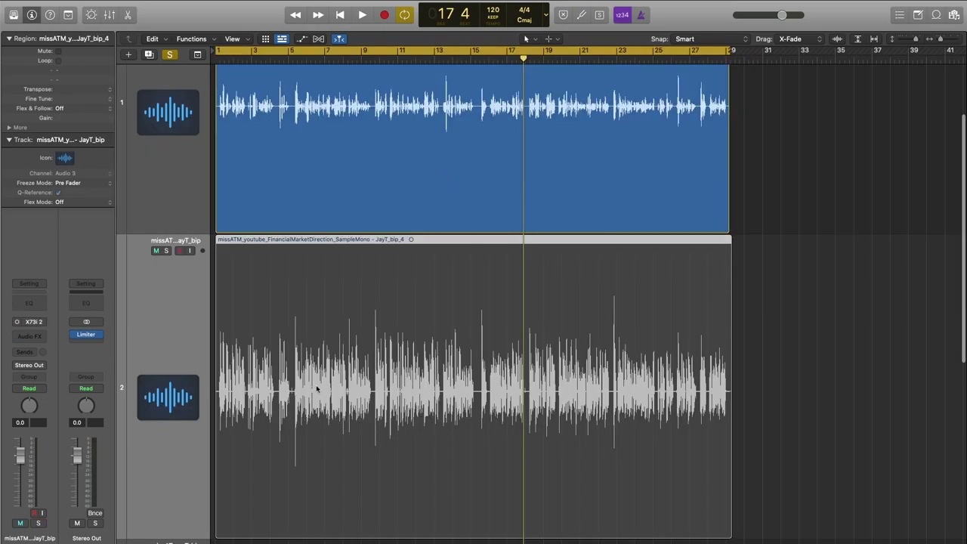
Examine the bounced waveform's peaks and dynamics against the original recording and select the original voice track
{"action": "left_click", "coordinate": [610, 311]}
{"action": "scroll", "coordinate": [313, 451], "scroll_direction": "down", "scroll_amount": 1}
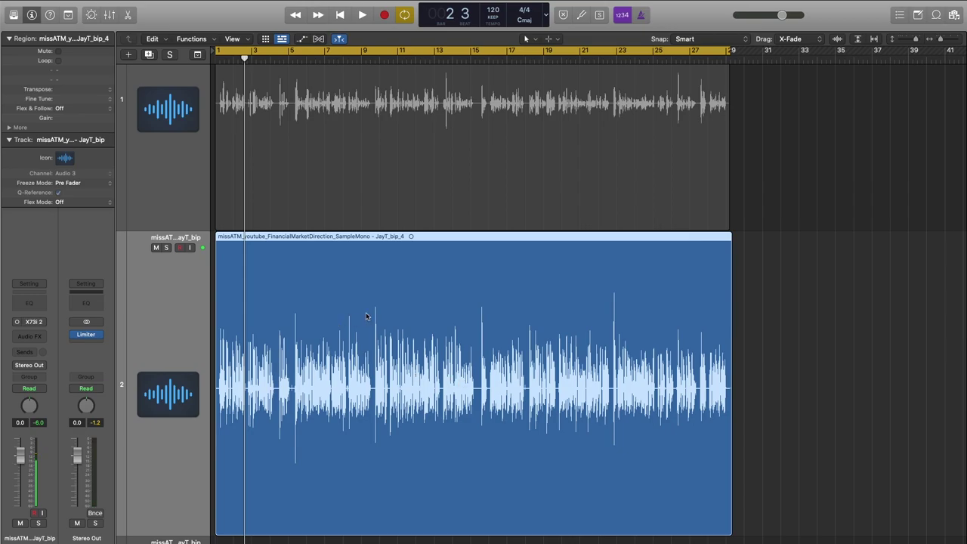
{"action": "scroll", "coordinate": [400, 287], "scroll_direction": "down", "scroll_amount": 1}
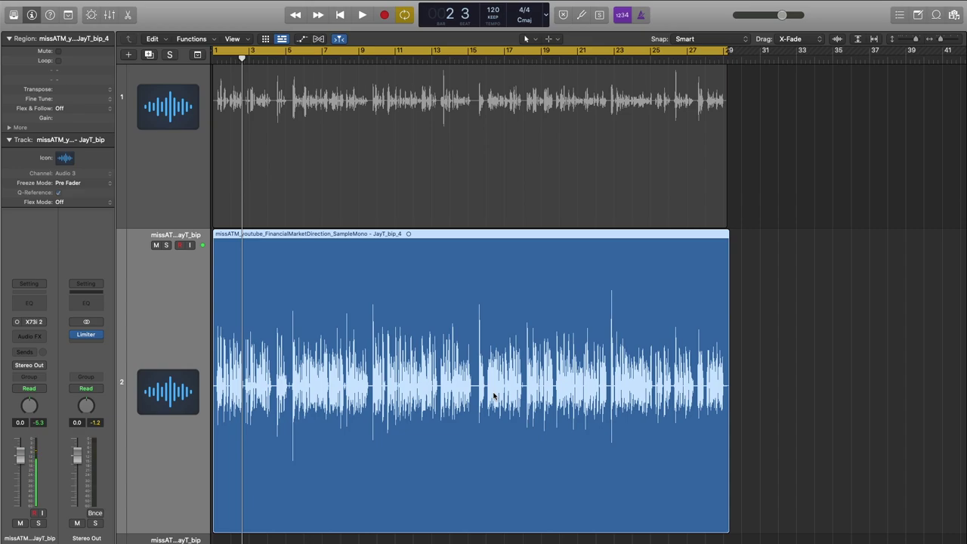
{"action": "left_click", "coordinate": [178, 121]}
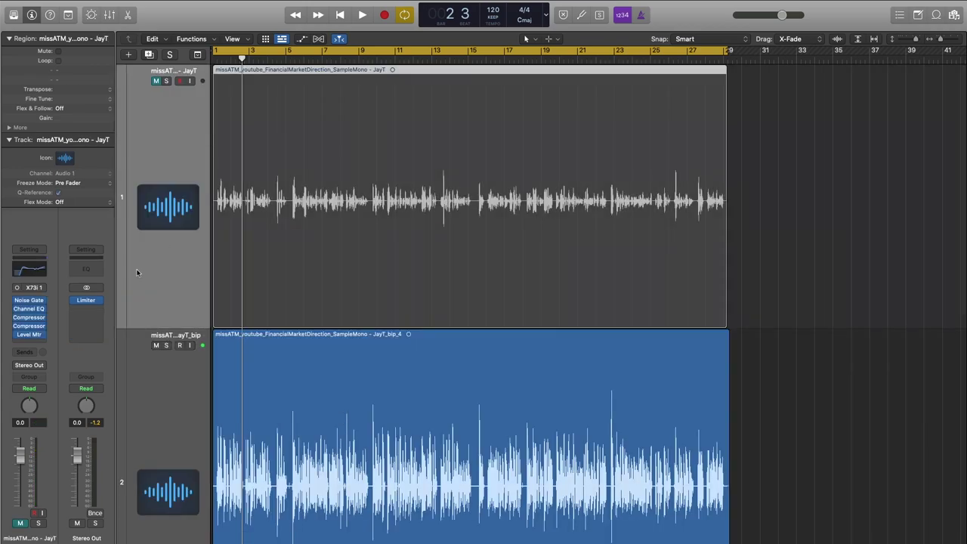